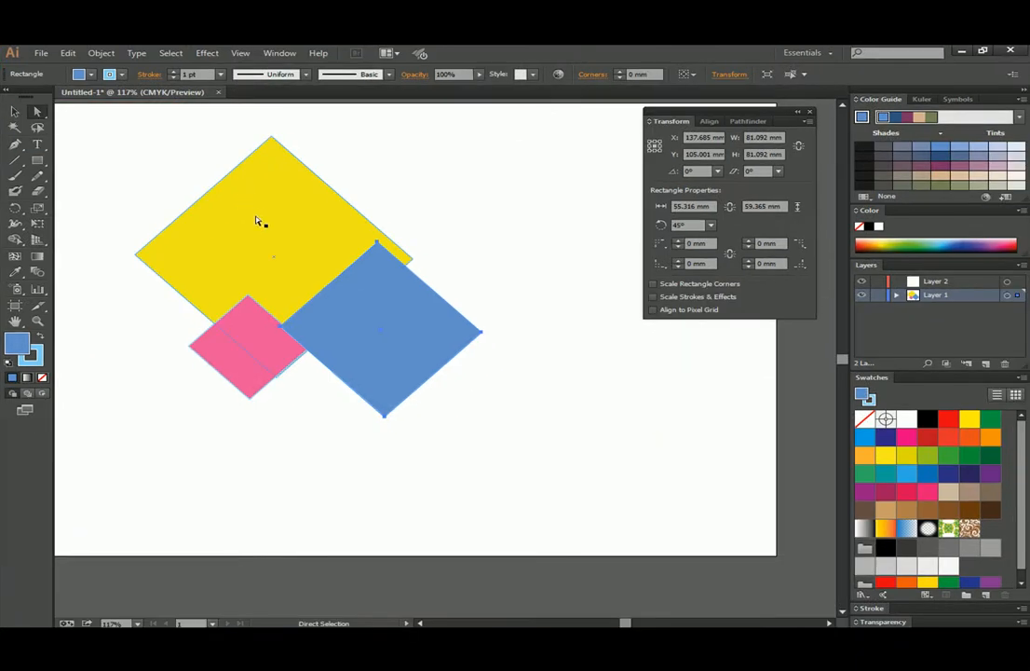
Move only the blue diamond's right corner anchor outward and upward with the Direct Selection tool
left_click(519, 330)
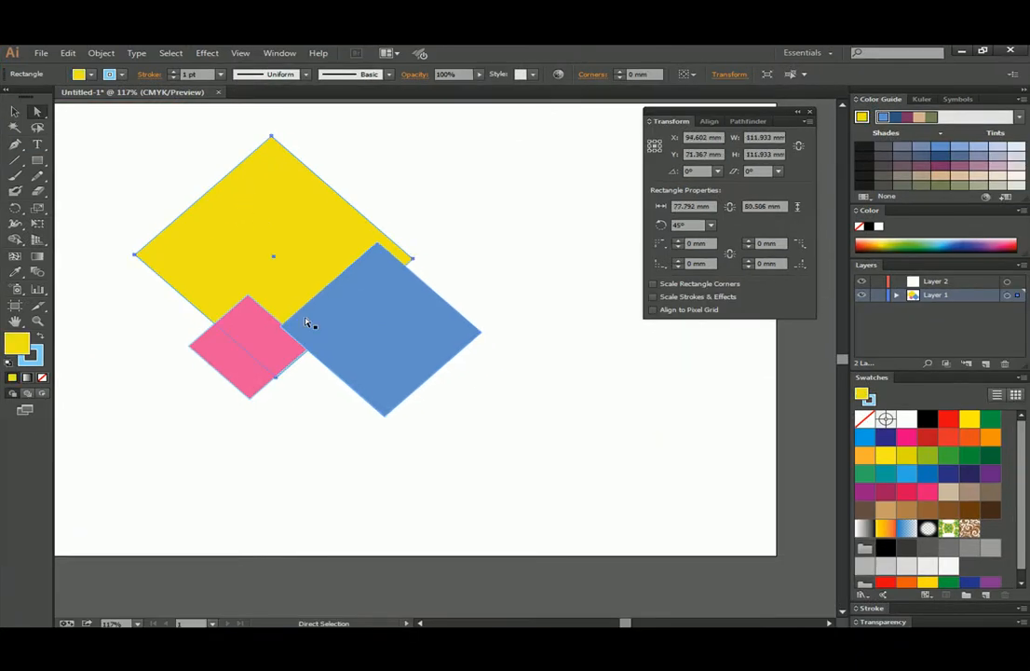
left_click(399, 321)
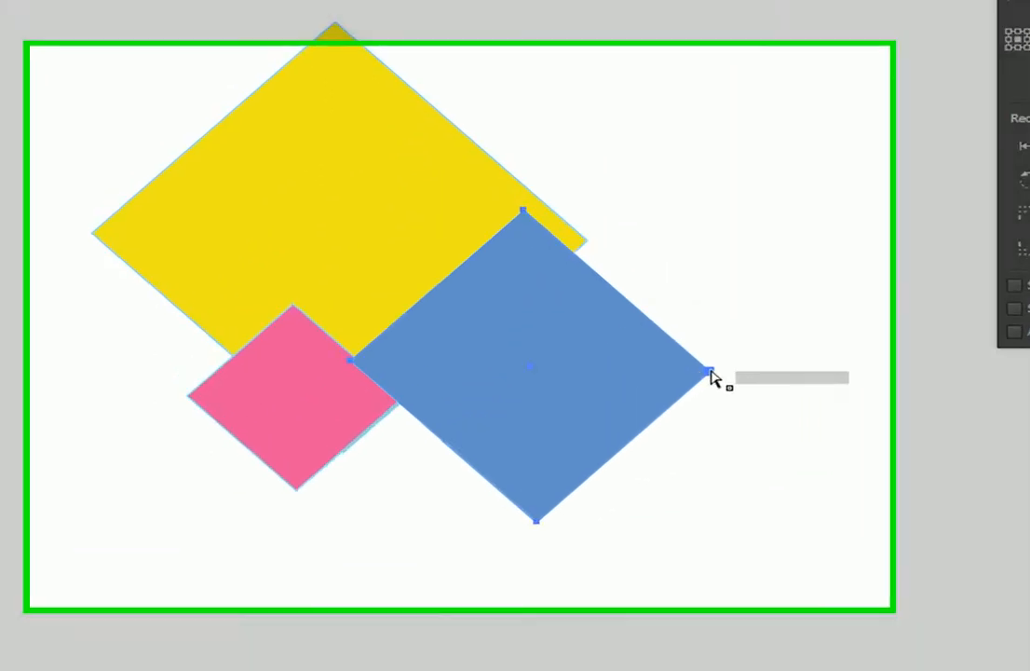
left_click(494, 335)
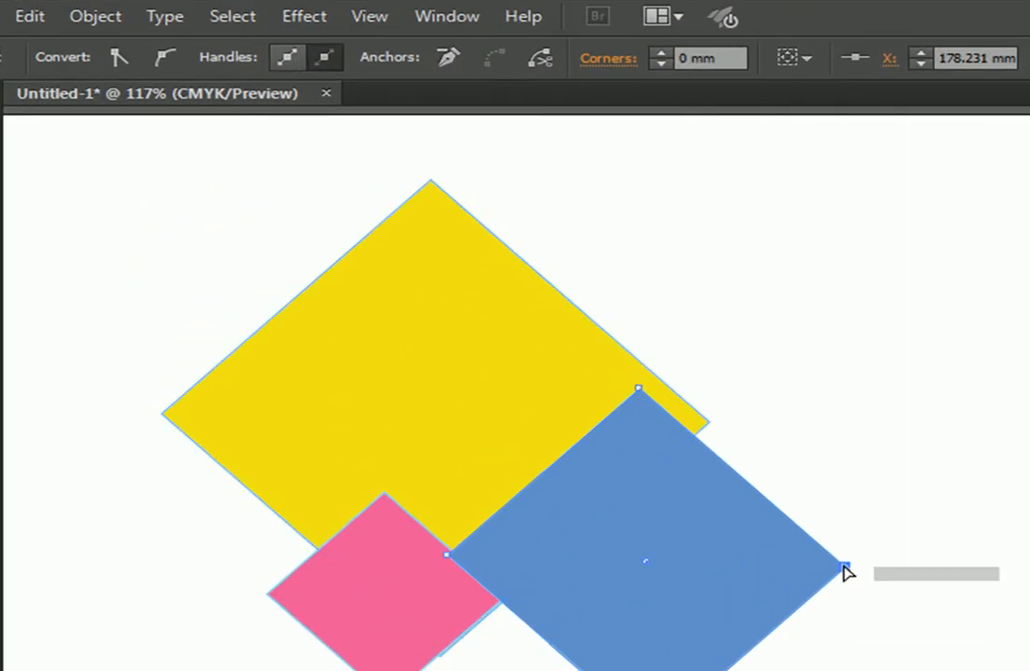
left_click_drag(845, 568, 876, 548)
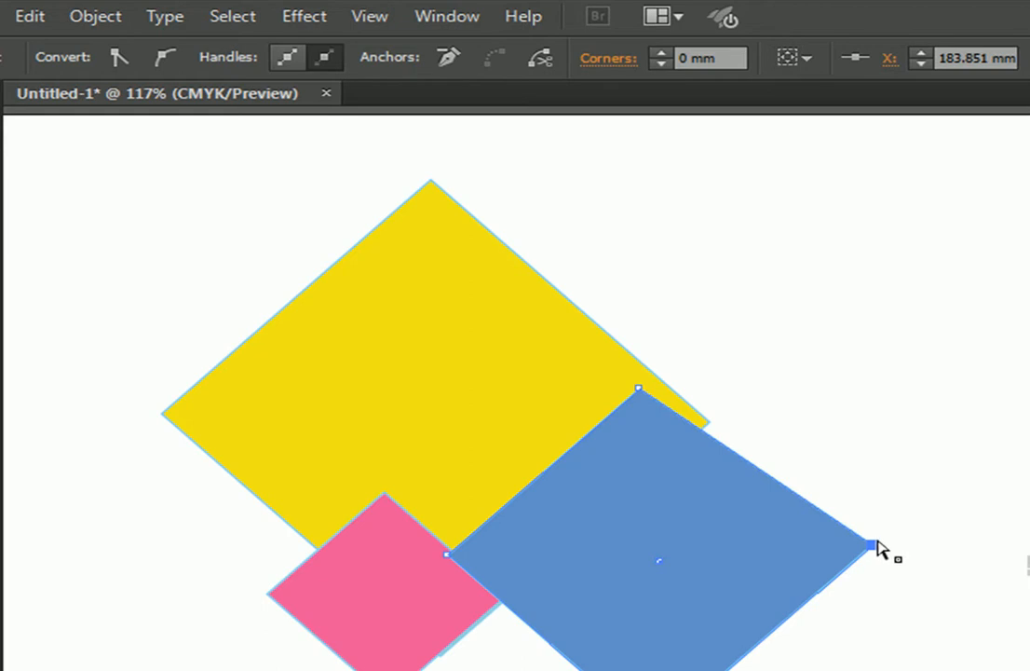
left_click(927, 522)
left_click_drag(872, 552, 815, 560)
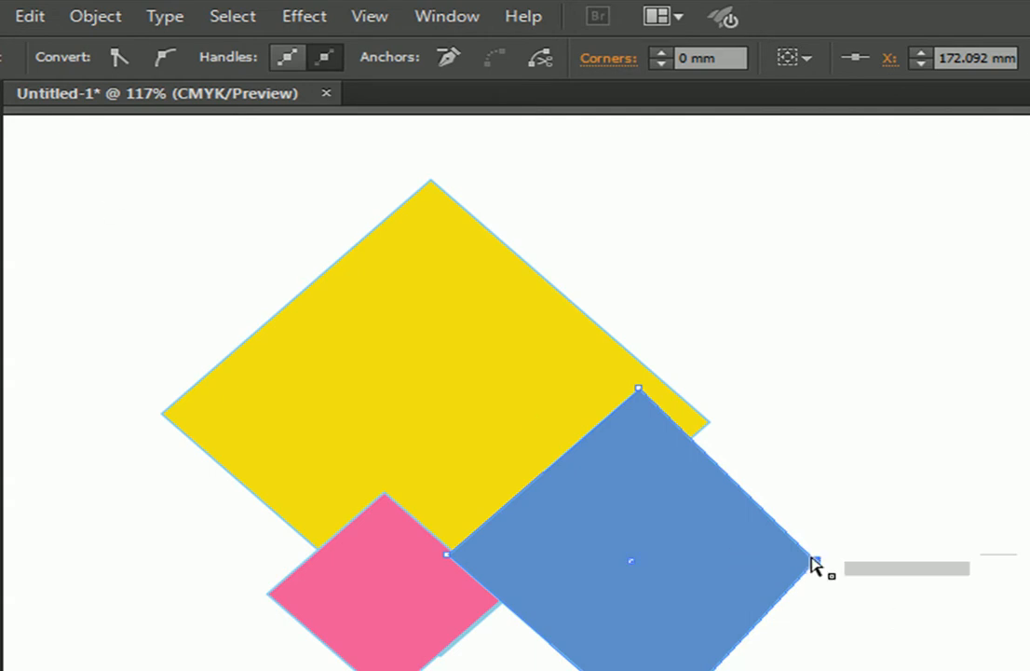
mouse_move(814, 562)
left_mouse_down()
mouse_move(925, 541)
mouse_move(869, 369)
mouse_move(786, 568)
mouse_move(798, 571)
left_mouse_up()
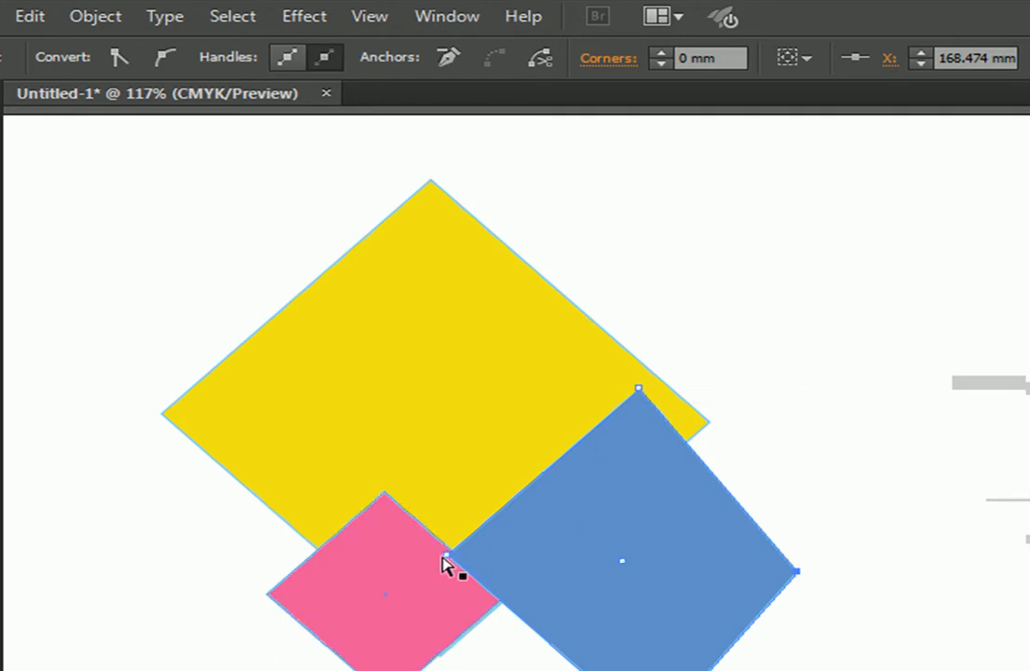
left_click_drag(798, 571, 939, 498)
Reshape the blue shape into an irregular quadrilateral by repositioning its left, top and bottom corner anchors individually
left_click_drag(450, 557, 775, 561)
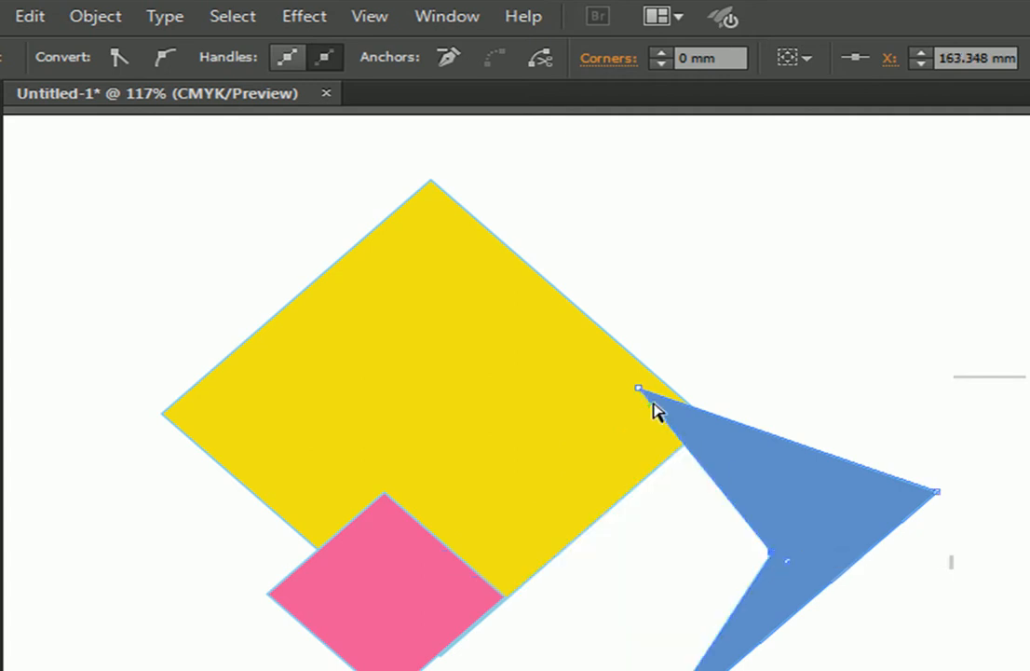
left_click_drag(639, 389, 680, 589)
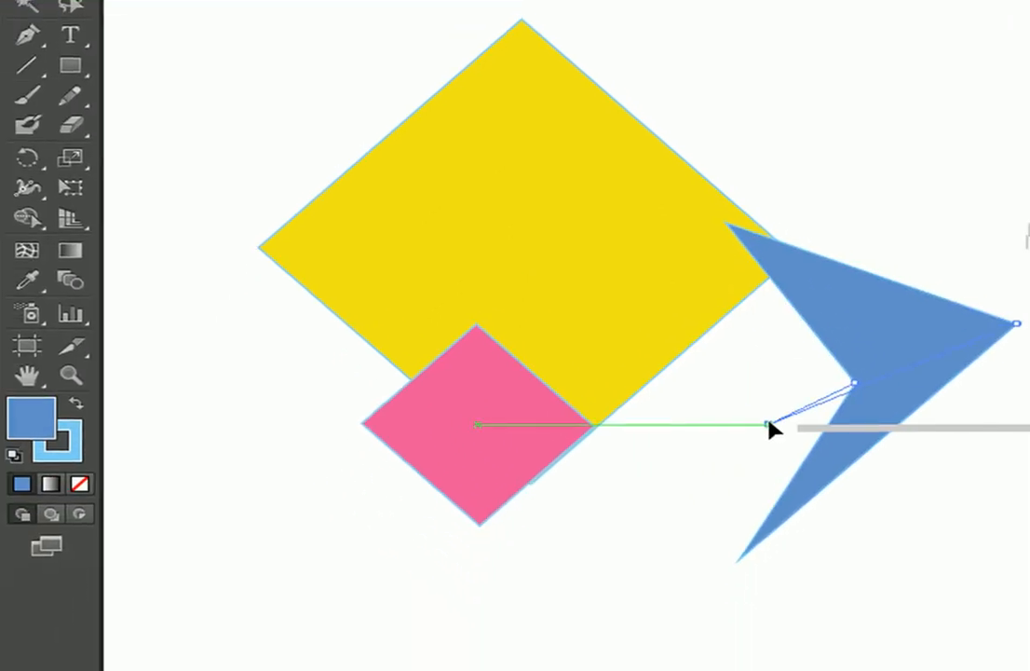
left_click_drag(769, 424, 694, 370)
left_click_drag(851, 388, 655, 446)
left_click_drag(740, 557, 796, 559)
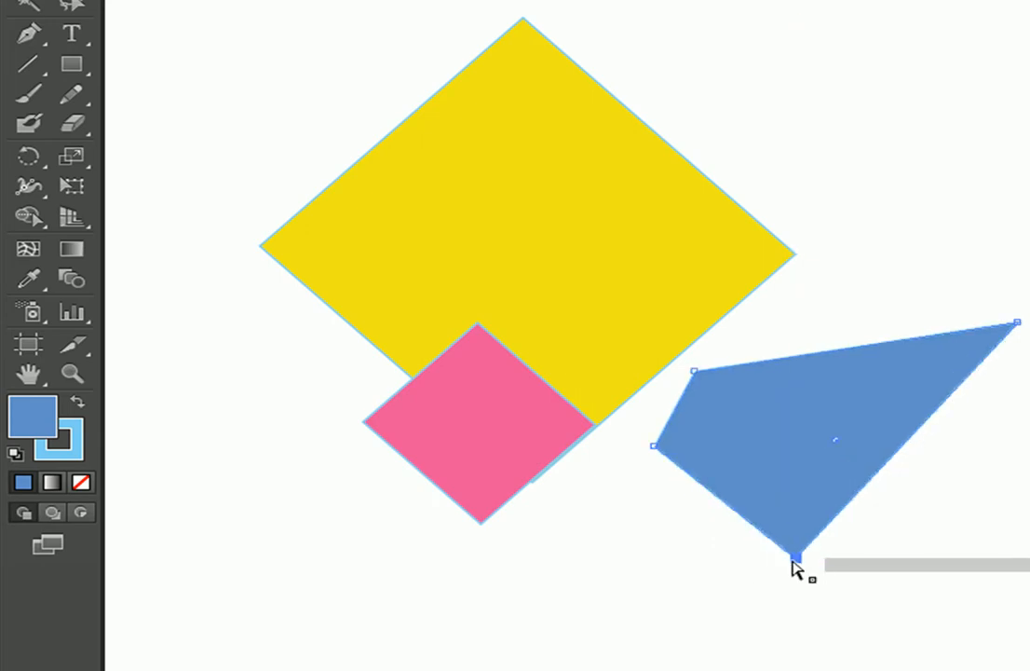
left_click_drag(655, 446, 603, 481)
Reshape the pink diamond by pulling its bottom anchor down, its right anchor outward and its top anchor slightly down-left
left_click_drag(479, 528, 472, 588)
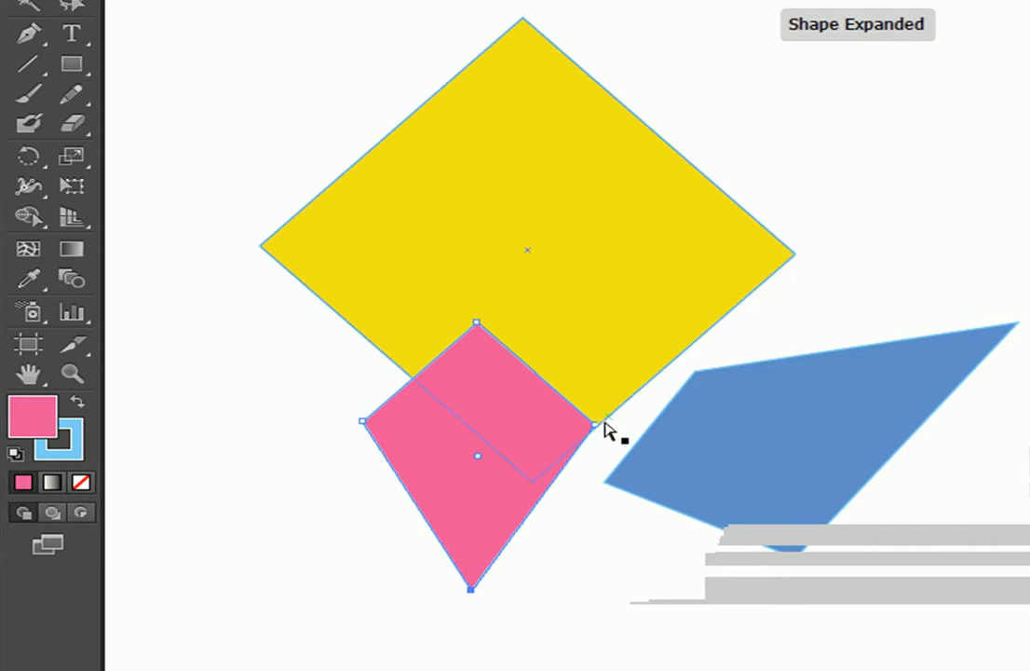
left_click_drag(596, 429, 657, 426)
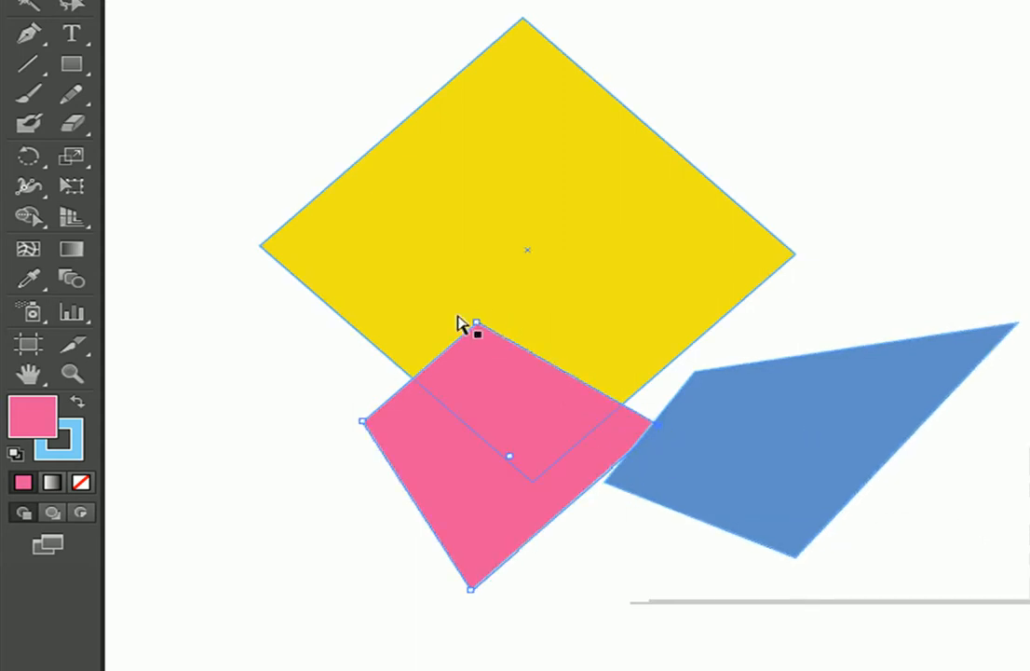
mouse_move(476, 328)
left_mouse_down()
mouse_move(449, 501)
mouse_move(462, 336)
left_mouse_up()
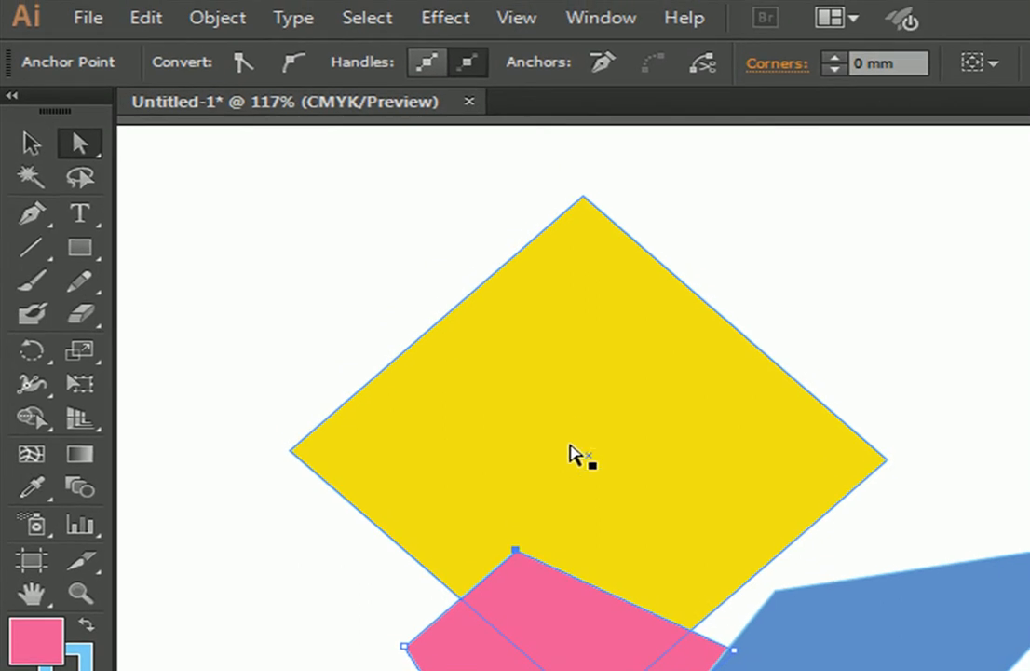
Move the whole yellow diamond slightly down and to the left without changing its shape
left_click_drag(571, 454, 730, 388)
left_click_drag(745, 148, 741, 294)
left_click_drag(724, 343, 500, 290)
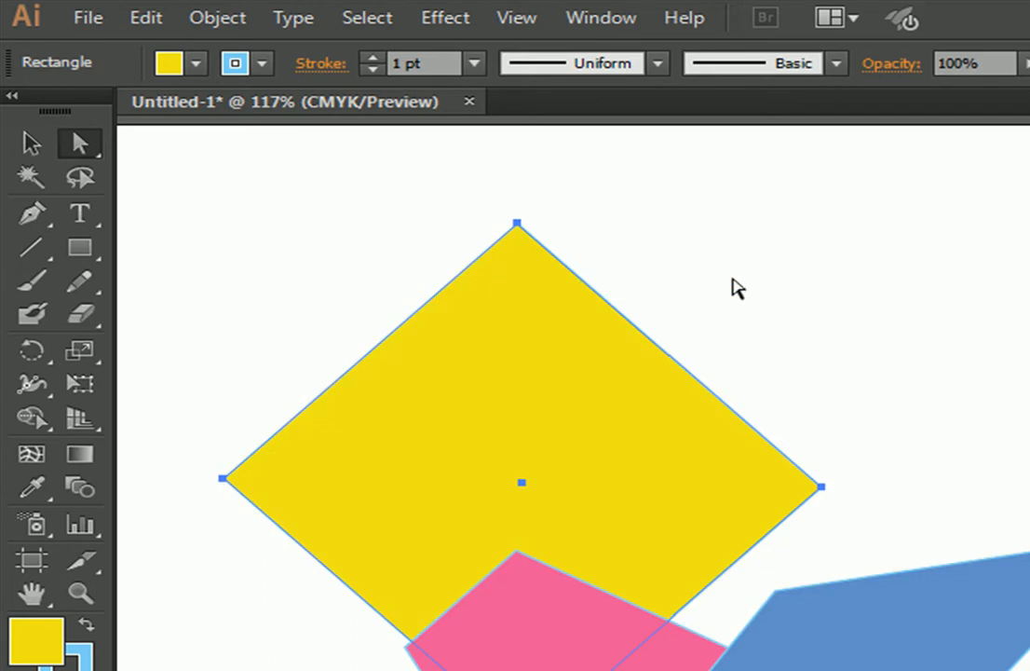
Skew the yellow diamond by shifting its upper-right and lower-left edges, and move the whole shape down
left_click(673, 333)
left_click(652, 343)
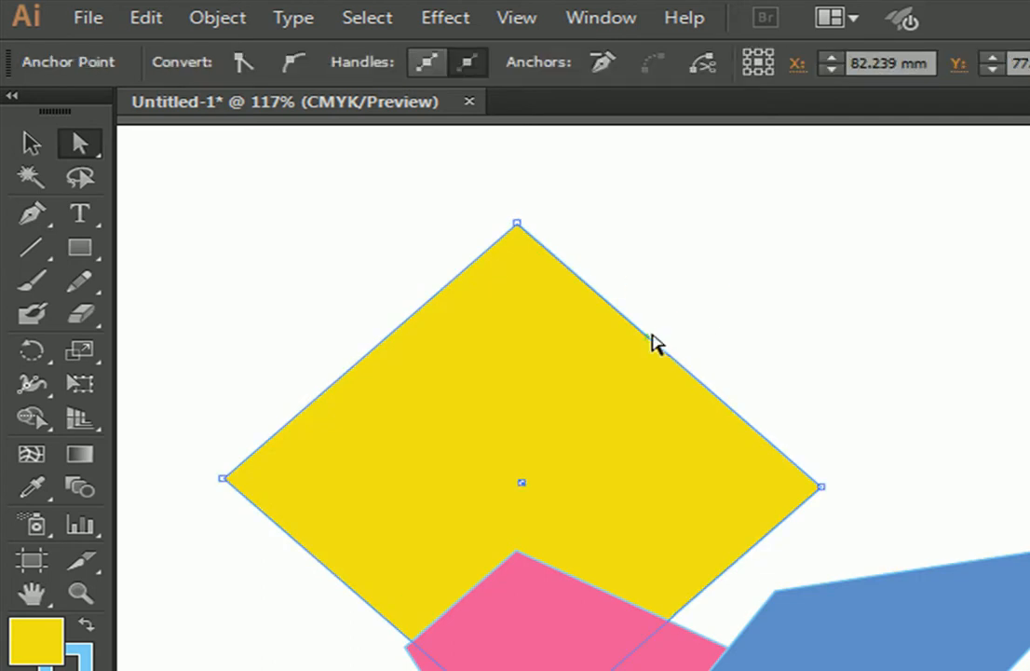
left_click_drag(655, 345, 467, 244)
left_click_drag(261, 522, 325, 510)
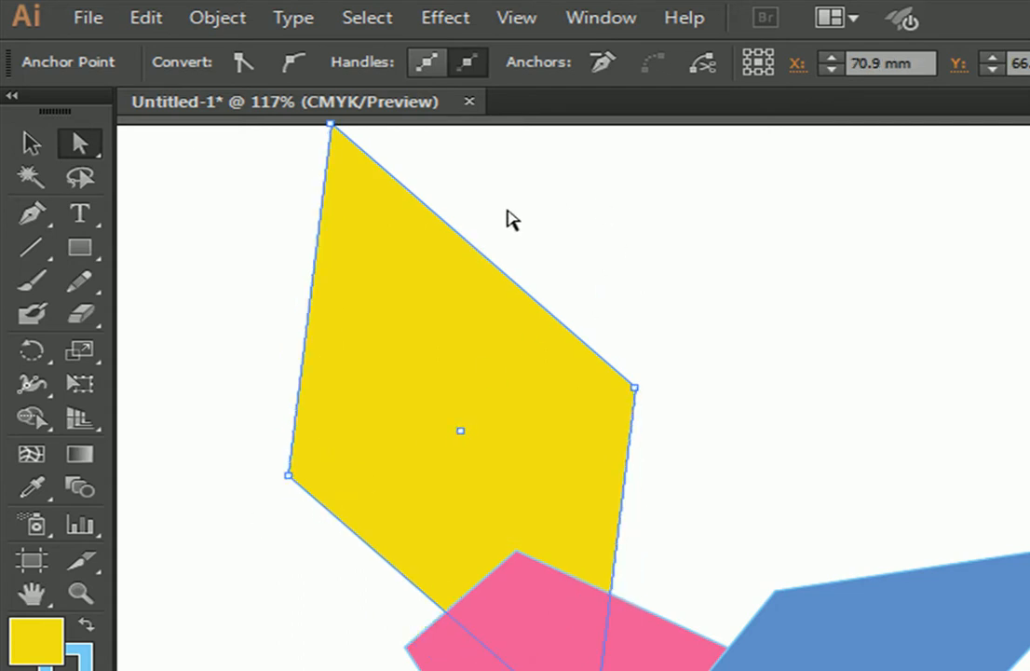
left_click_drag(410, 284, 403, 411)
Reshape the yellow shape by moving its top anchor toward the right and its right anchor up and outward
left_click(325, 252)
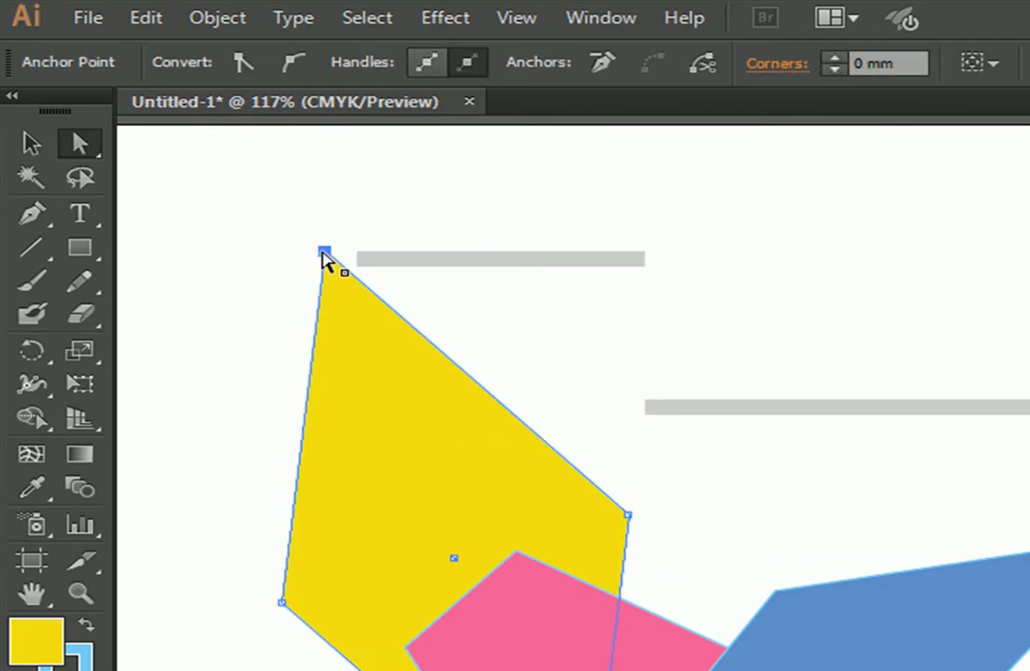
left_click_drag(325, 257, 531, 265)
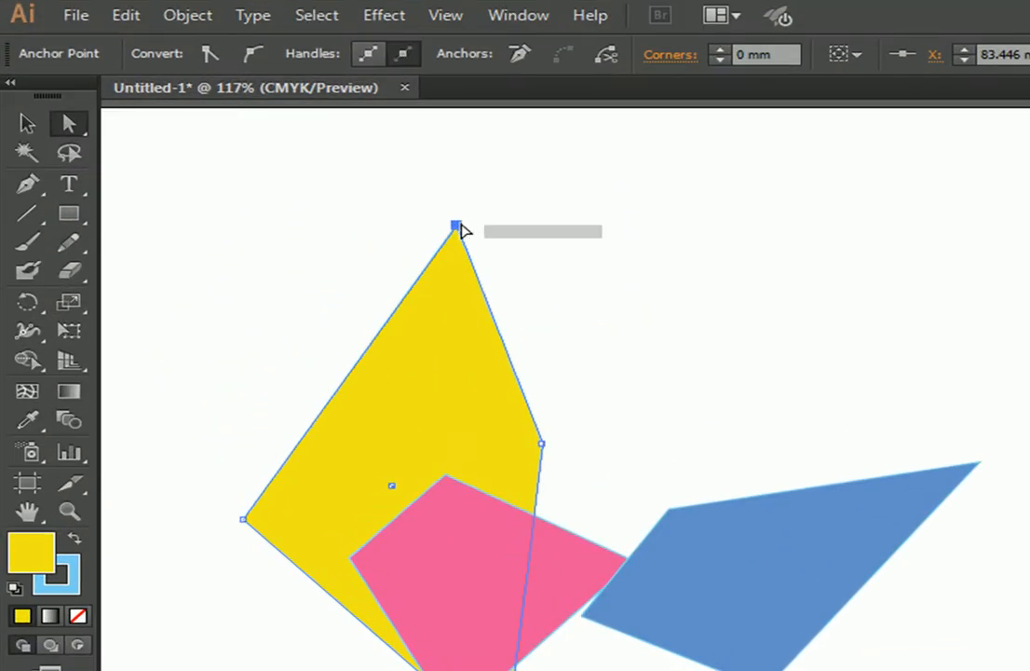
left_click_drag(460, 225, 379, 288)
left_click_drag(541, 451, 631, 372)
Move the pink shape to the upper right of the yellow one and stretch its left corner toward the yellow shape
left_click_drag(469, 559, 808, 276)
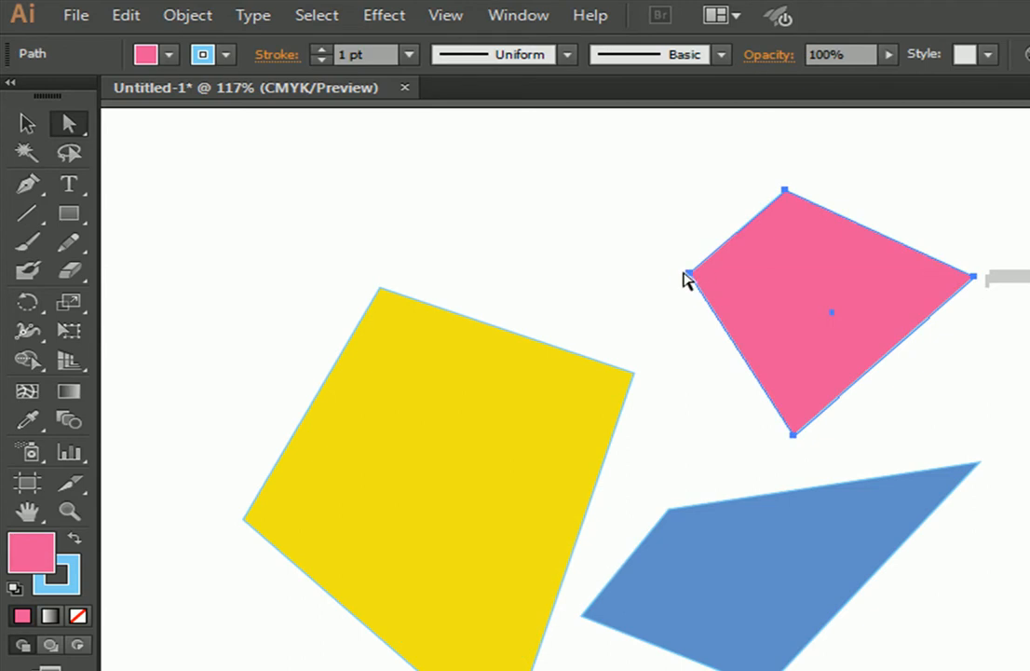
left_click_drag(688, 279, 511, 270)
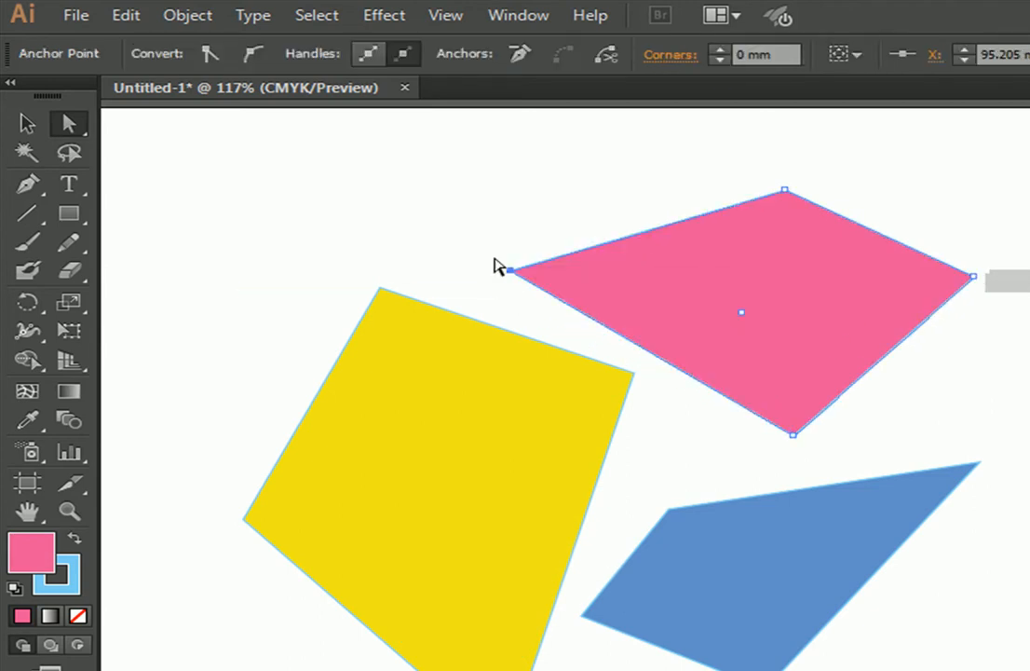
Select the yellow top anchor and the pink left anchor with the Lasso tool and move both together up and right
left_click(80, 160)
mouse_move(407, 206)
left_mouse_down()
mouse_move(284, 277)
mouse_move(309, 345)
mouse_move(359, 359)
mouse_move(512, 342)
mouse_move(580, 282)
mouse_move(548, 221)
mouse_move(483, 195)
mouse_move(419, 195)
mouse_move(370, 217)
left_mouse_up()
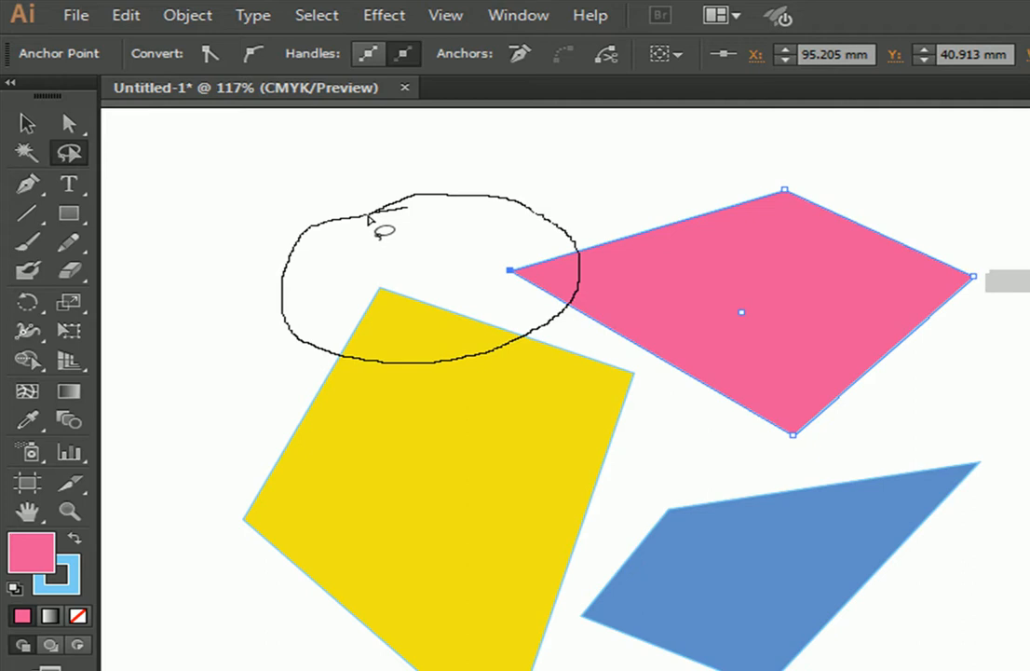
left_click_drag(370, 218, 368, 224)
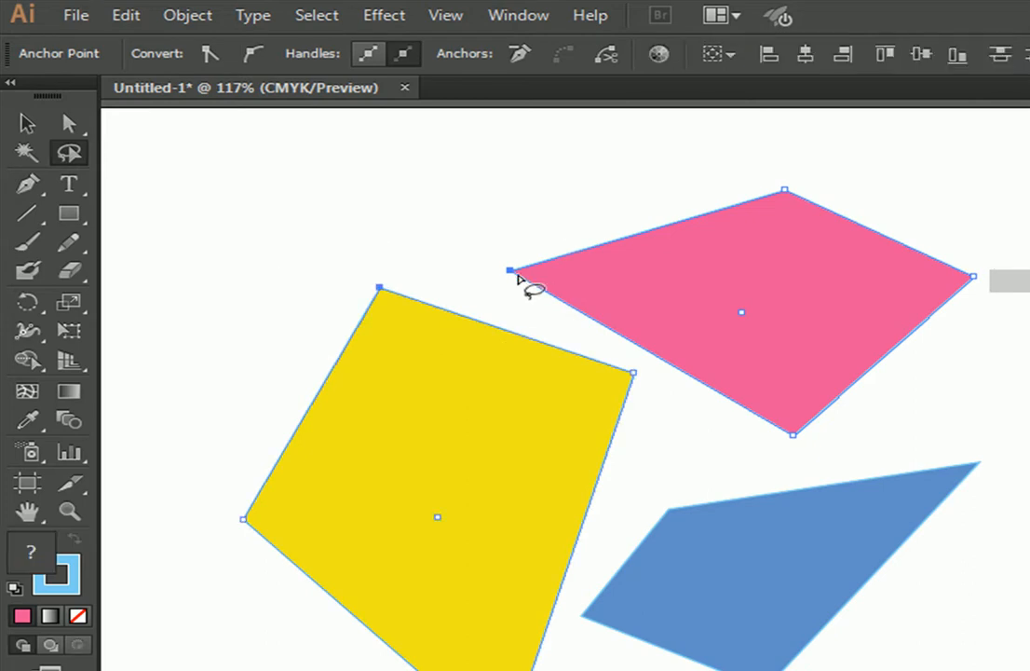
left_click_drag(511, 273, 354, 220)
mouse_move(452, 189)
left_mouse_down()
mouse_move(502, 335)
mouse_move(377, 210)
left_mouse_up()
left_click(70, 124)
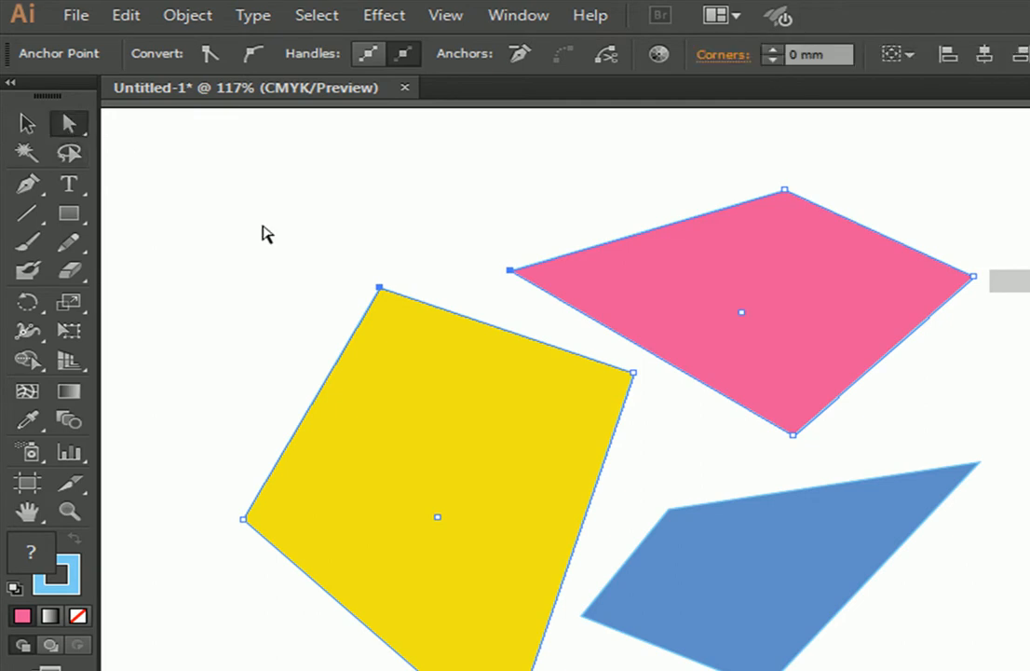
left_click_drag(381, 294, 446, 200)
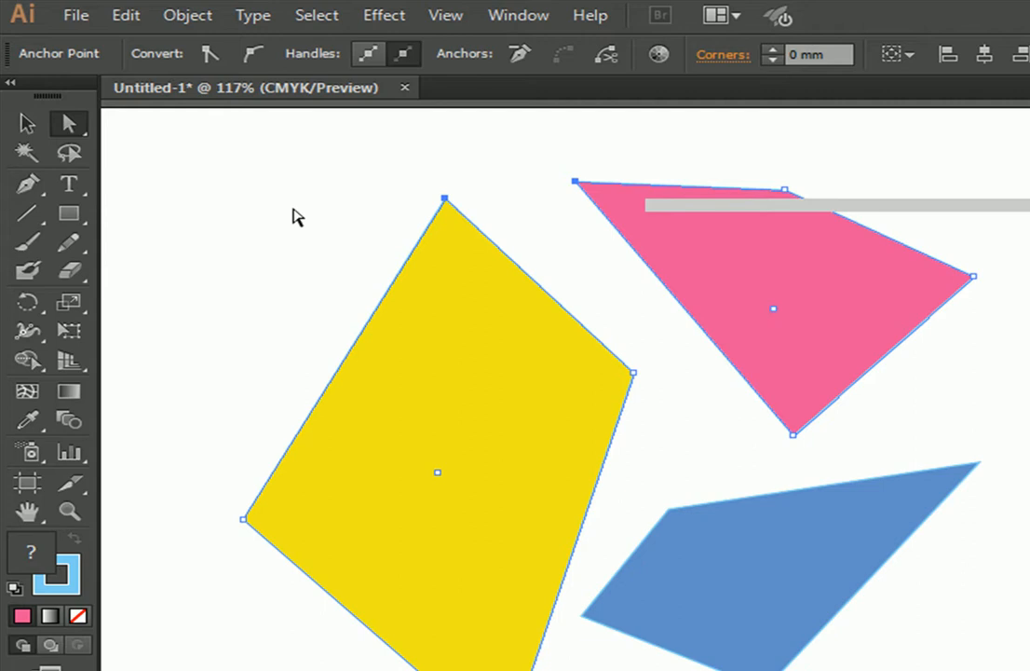
left_click(239, 175)
Move the pink shape's left and bottom anchors so its lower-left edge runs parallel to the yellow shape's upper-right edge
left_click_drag(574, 185, 471, 182)
left_click_drag(790, 436, 755, 443)
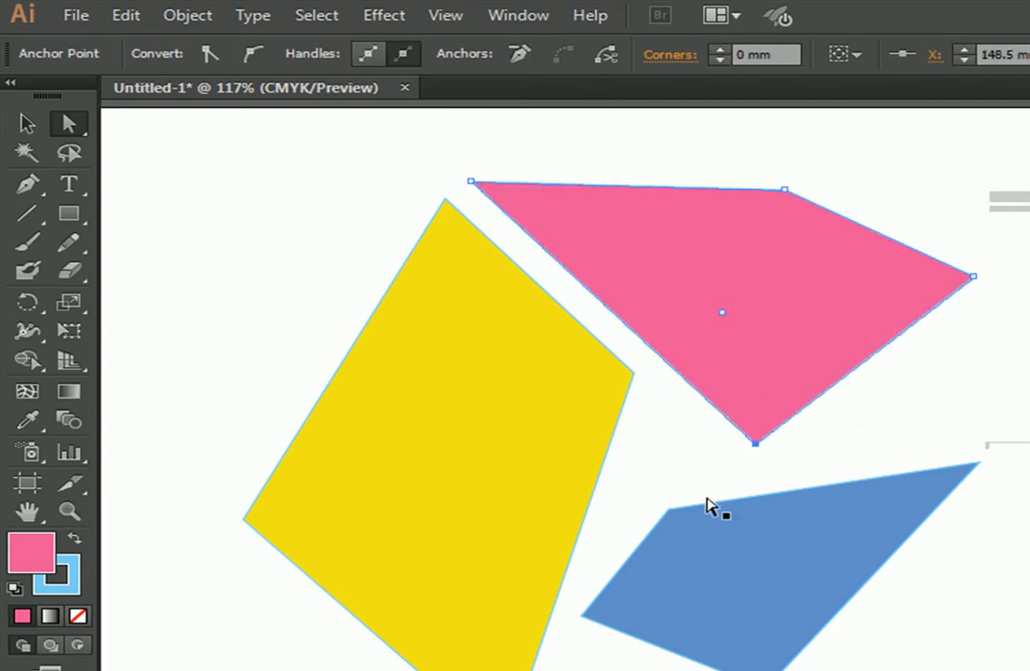
Reposition the blue shape's four corner anchors so it fits alongside the yellow and pink edges with narrow gaps
left_click_drag(671, 512, 656, 397)
left_click_drag(579, 615, 530, 670)
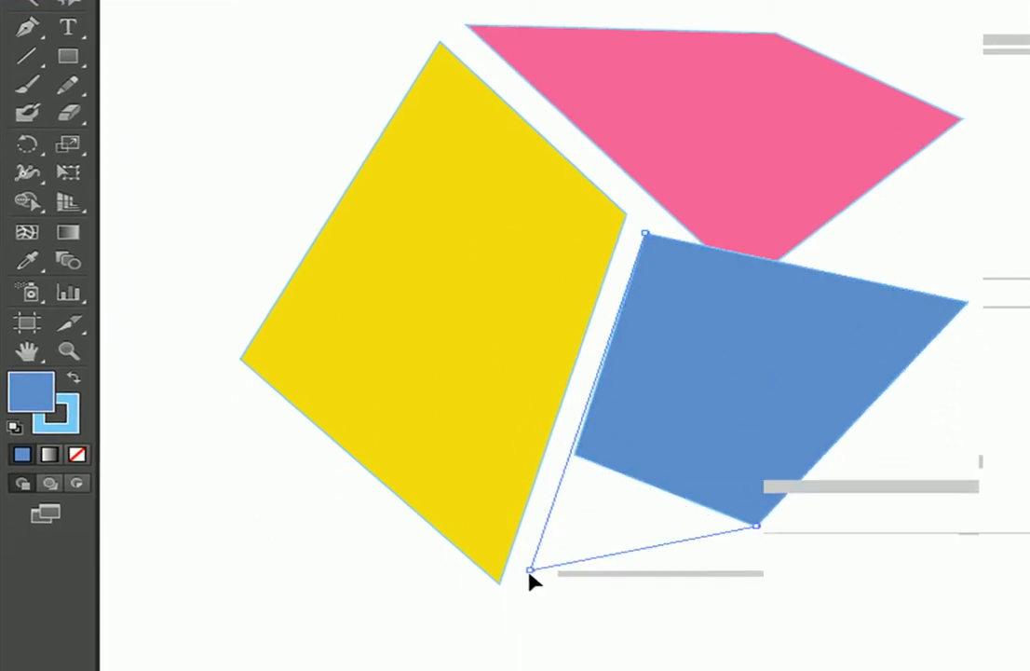
mouse_move(529, 573)
left_mouse_down()
mouse_move(502, 587)
mouse_move(547, 578)
left_mouse_up()
left_click_drag(756, 528, 690, 524)
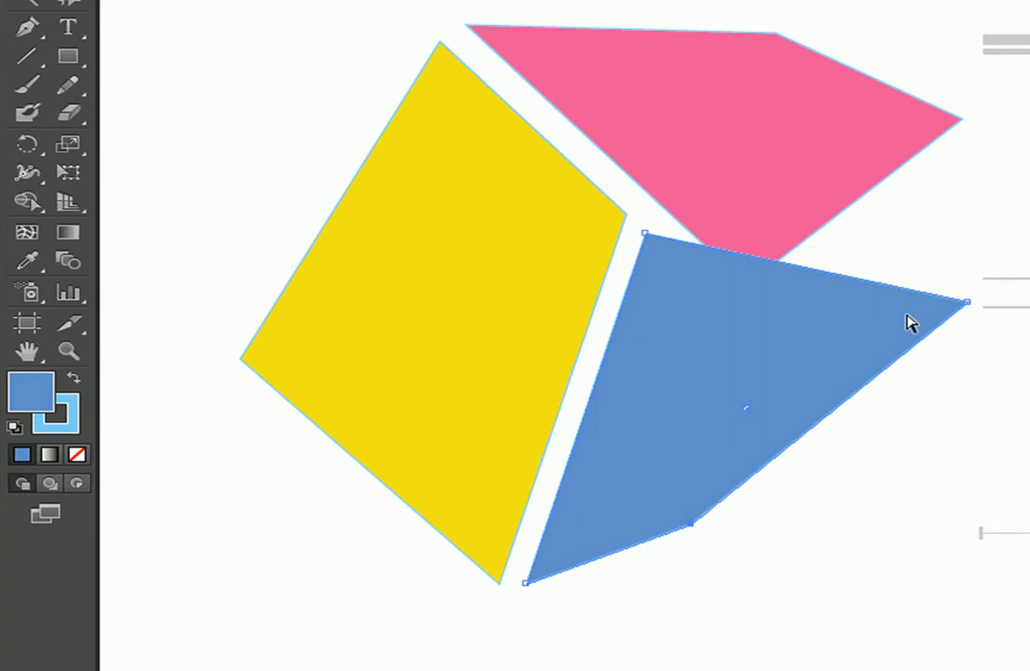
left_click_drag(967, 302, 725, 304)
left_click(771, 356)
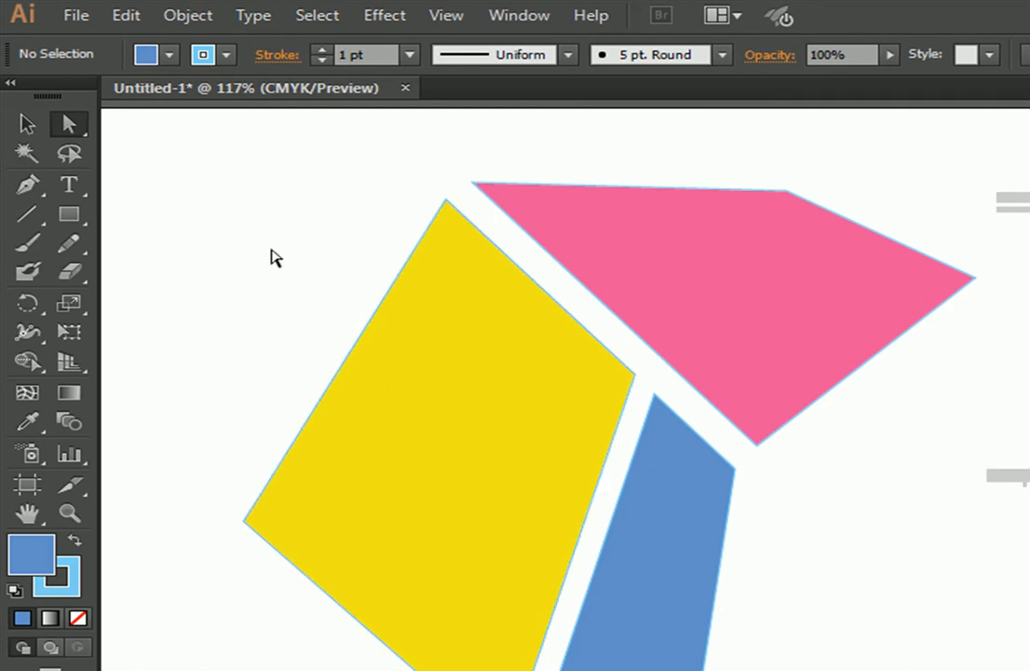
Lasso the neighbouring inner anchors of the yellow, pink and blue shapes and shift them together up and left
left_click(69, 153)
mouse_move(425, 151)
left_mouse_down()
mouse_move(521, 399)
mouse_move(734, 540)
mouse_move(801, 475)
mouse_move(640, 231)
mouse_move(430, 155)
left_mouse_up()
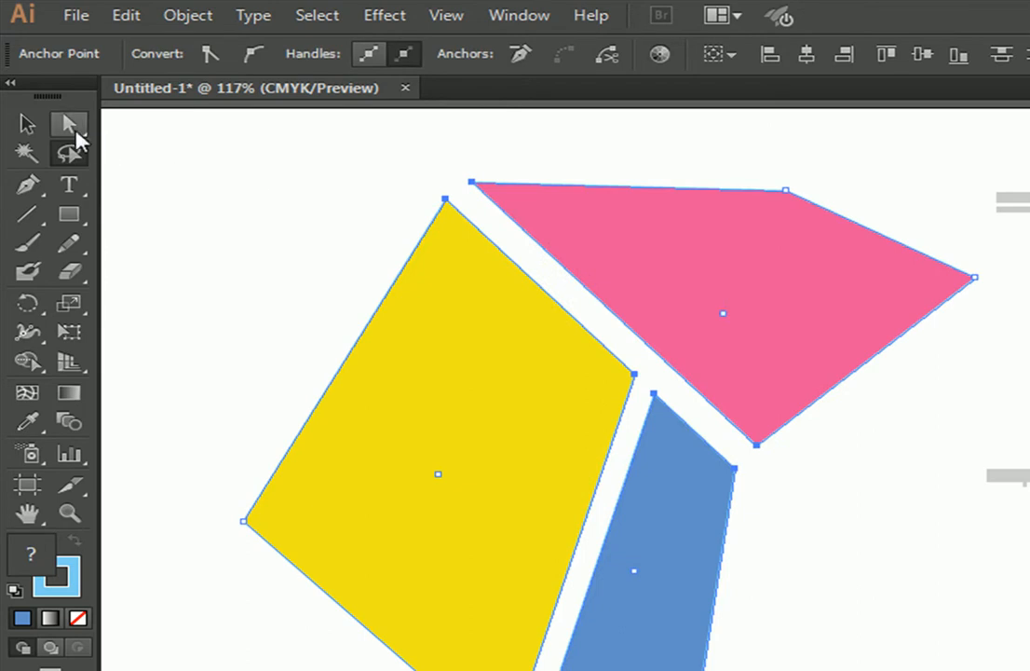
left_click(70, 126)
left_click_drag(445, 203, 451, 265)
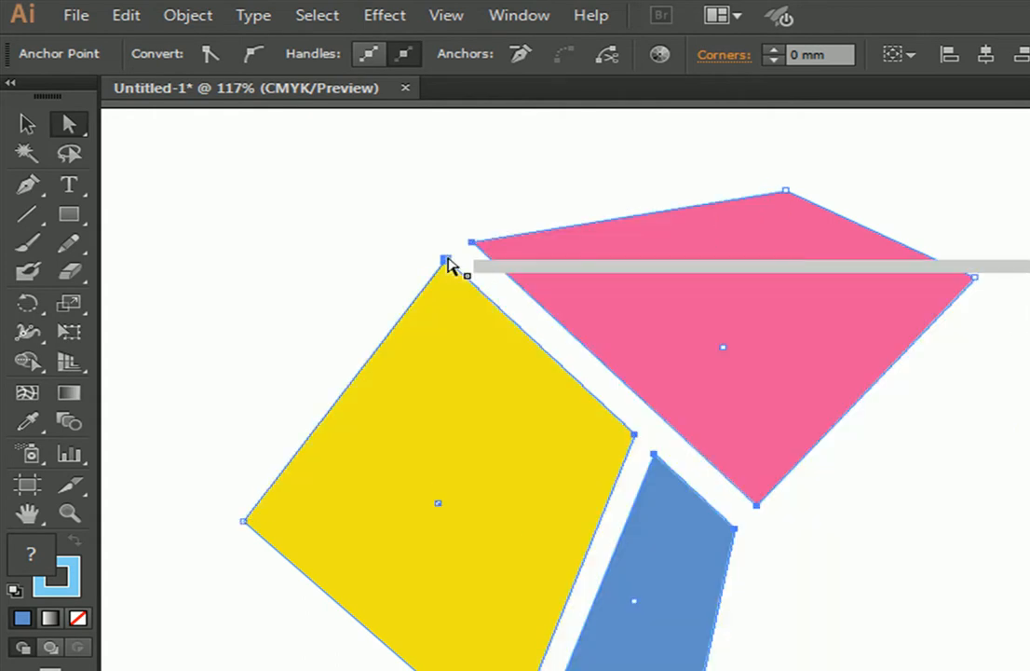
left_click_drag(447, 266, 379, 212)
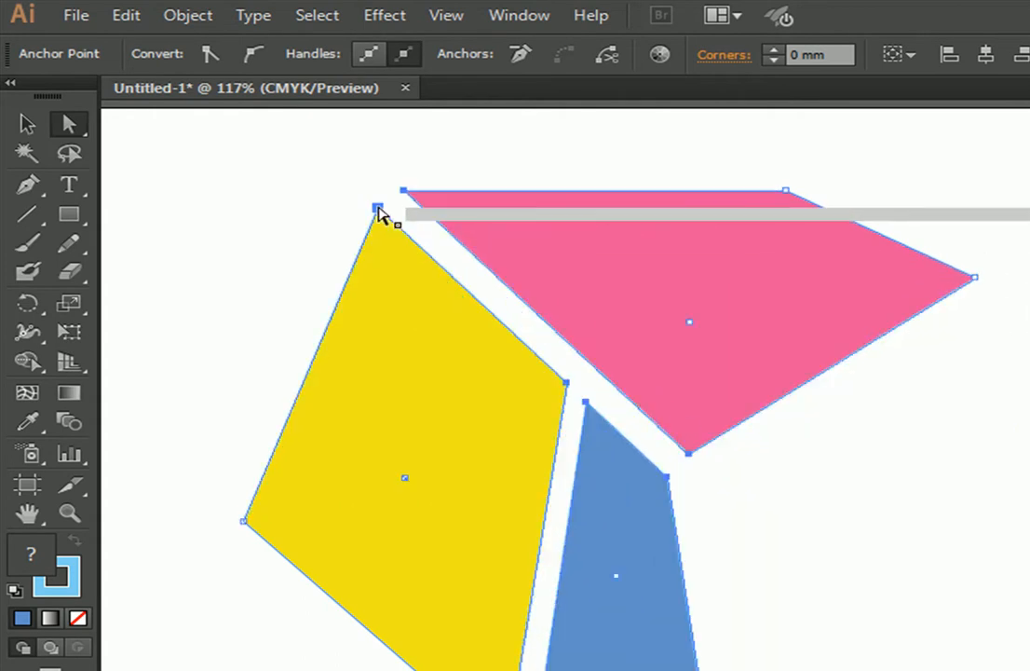
left_click(652, 456)
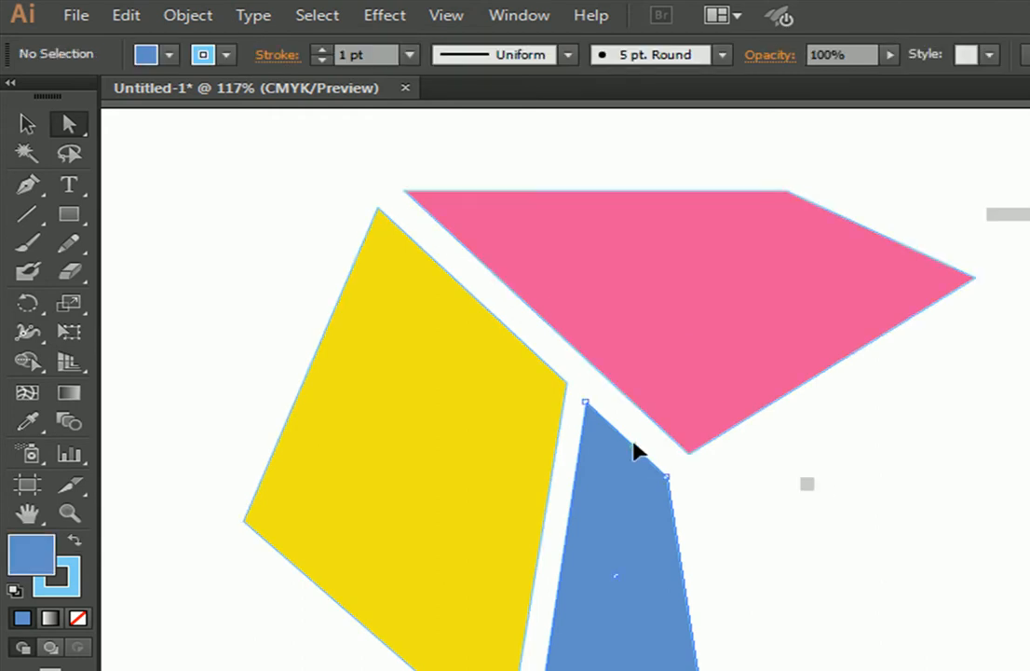
Nudge the yellow and blue edges that face the pink shape closer to it to narrow the gap
left_click_drag(637, 437, 542, 347)
left_click(712, 471)
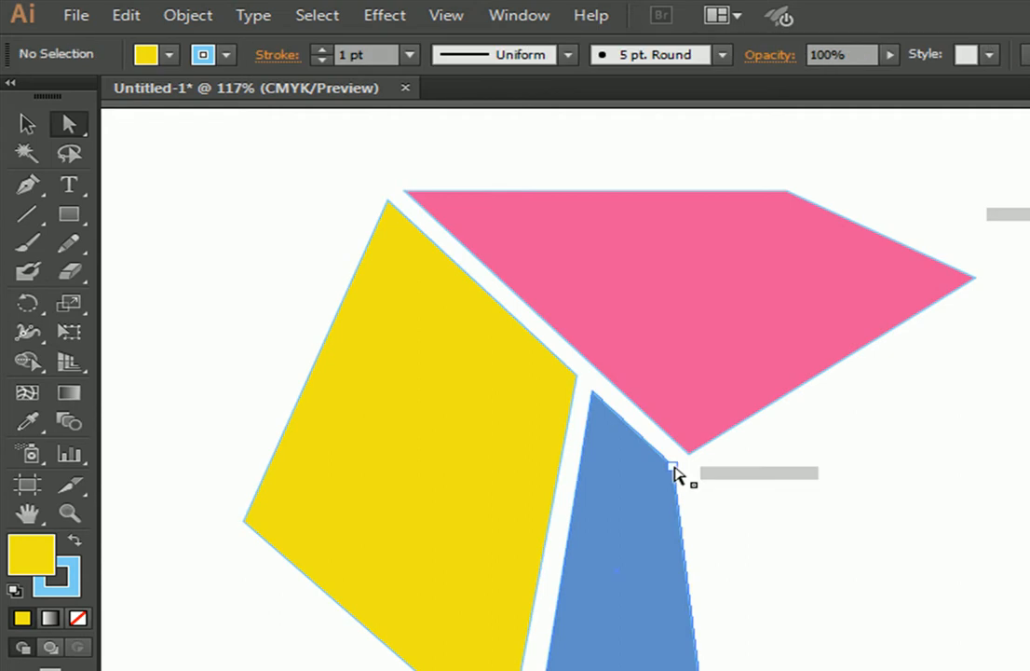
left_click(676, 470)
left_click(776, 490)
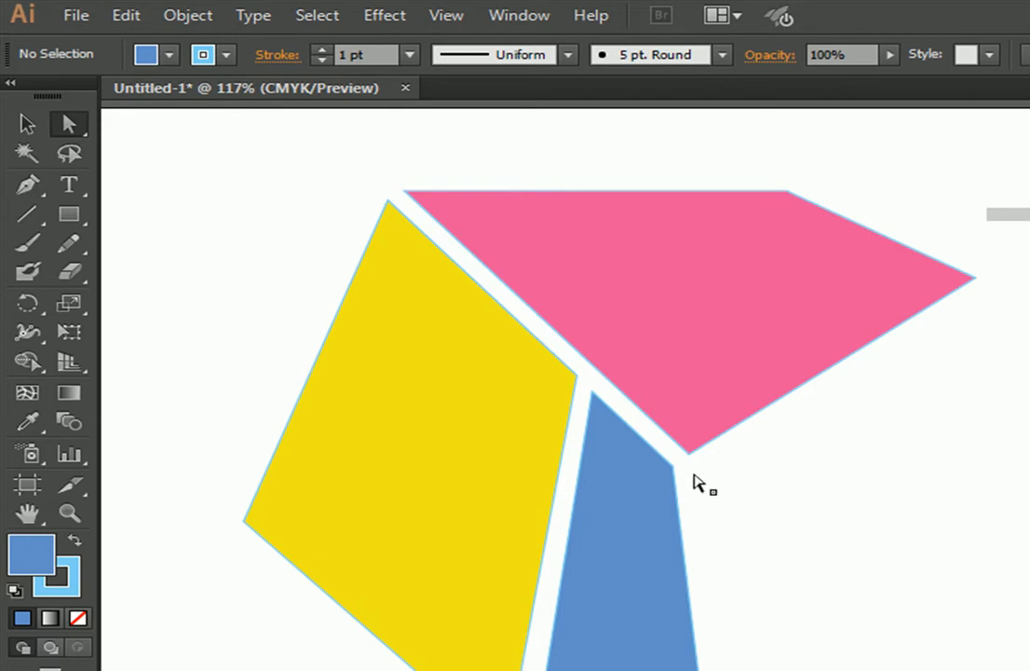
Duplicate the whole yellow shape with the Selection tool, placing the copy to the right of the blue shape
left_click(26, 126)
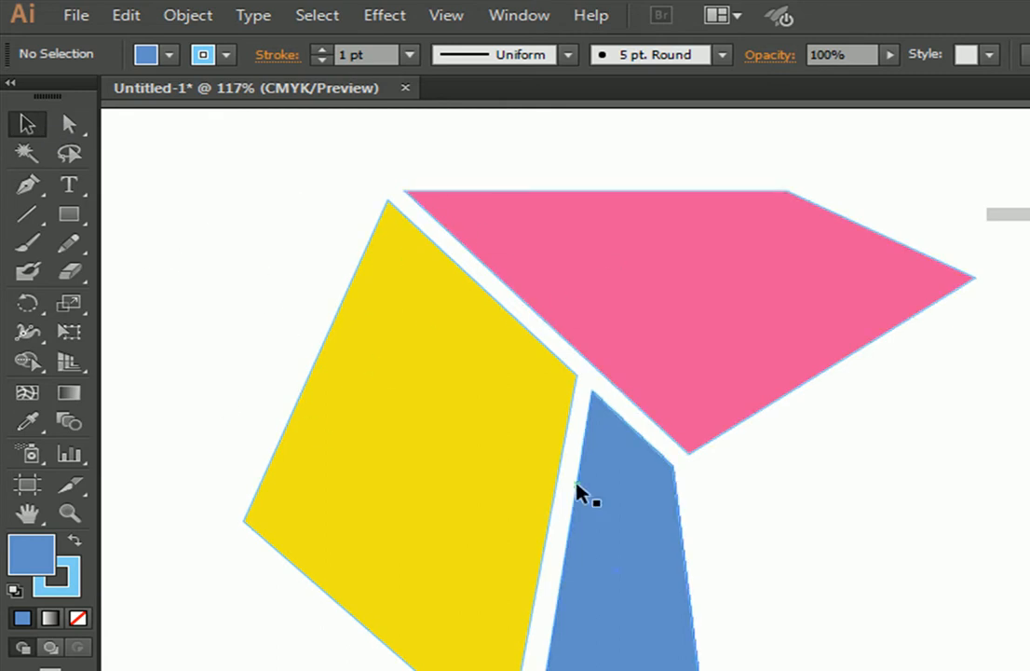
left_click(423, 414)
left_click_drag(366, 419, 857, 601)
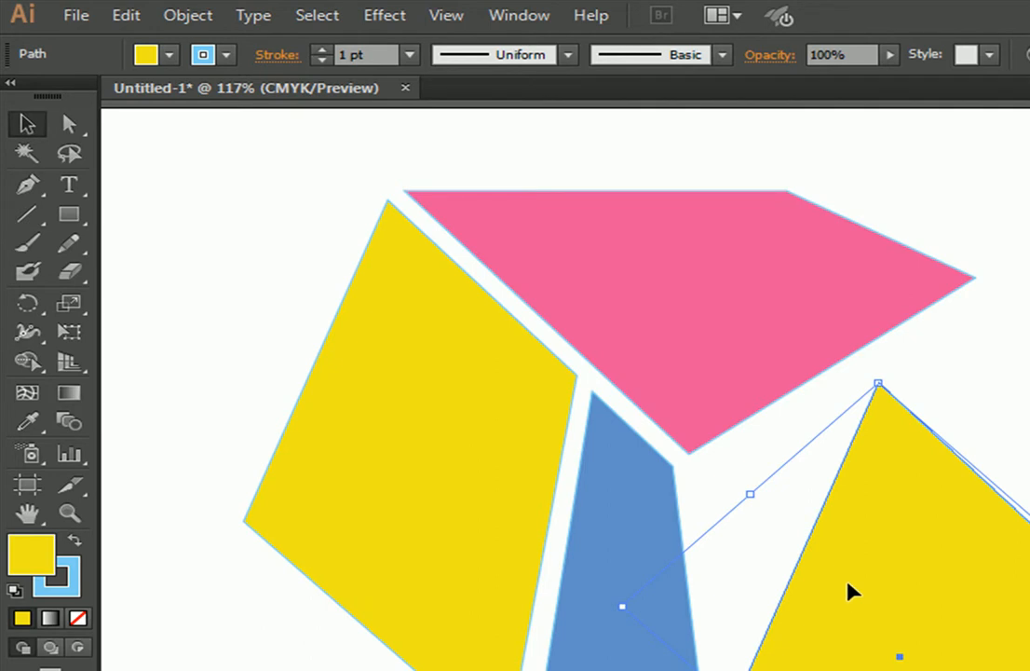
Position the yellow copy beside the blue shape and move its anchors to fit alongside the blue and pink edges with narrow gaps
left_click_drag(848, 584, 659, 498)
left_click_drag(748, 529, 929, 599)
left_click(69, 123)
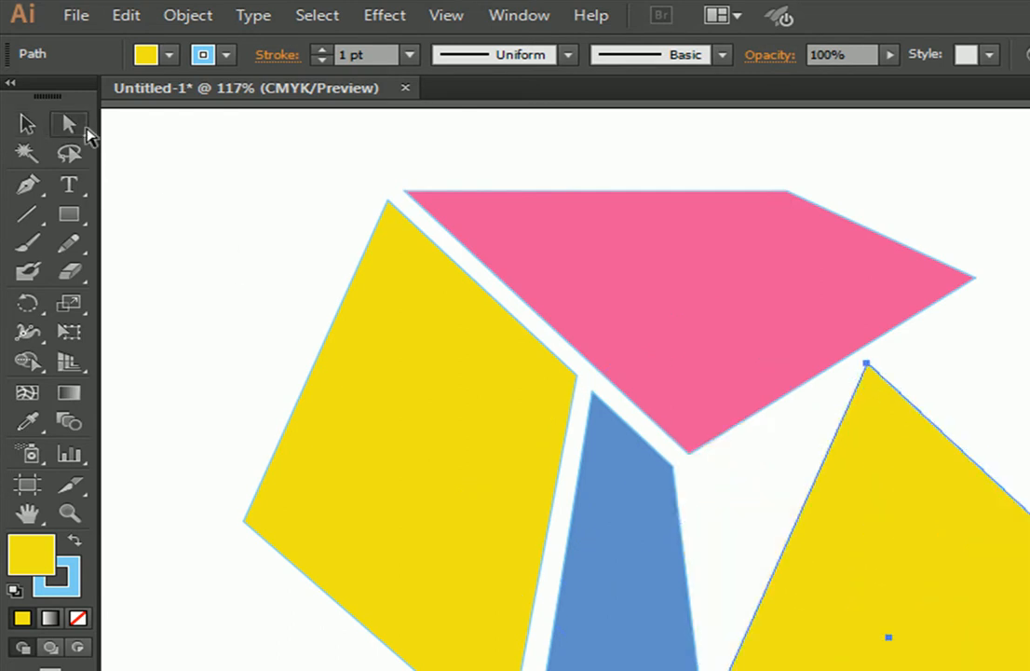
left_click(924, 364)
left_click_drag(859, 368, 693, 474)
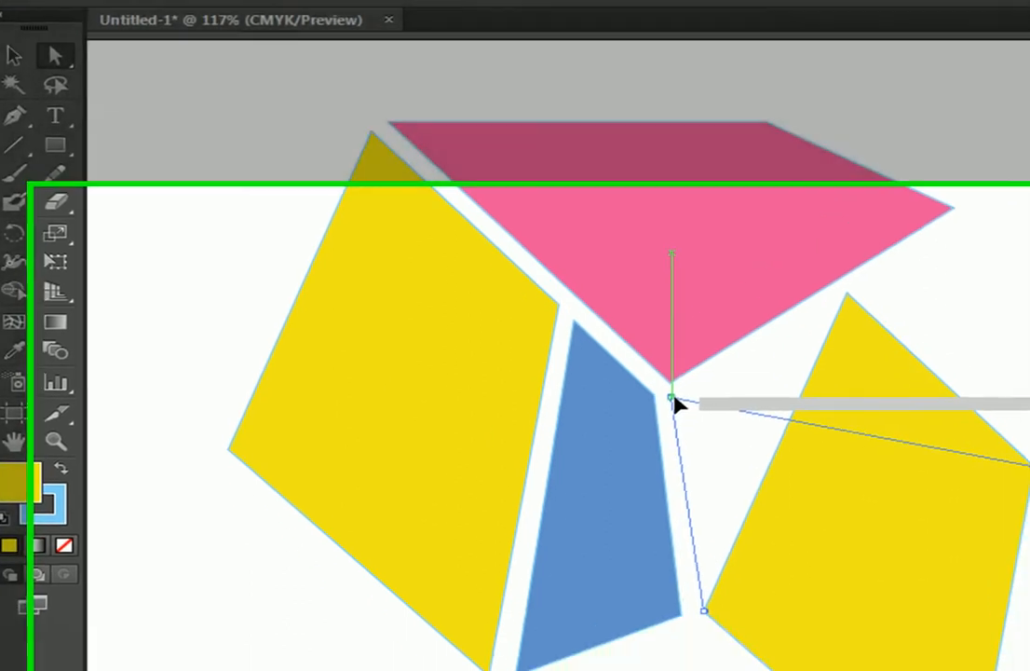
left_click_drag(674, 400, 672, 400)
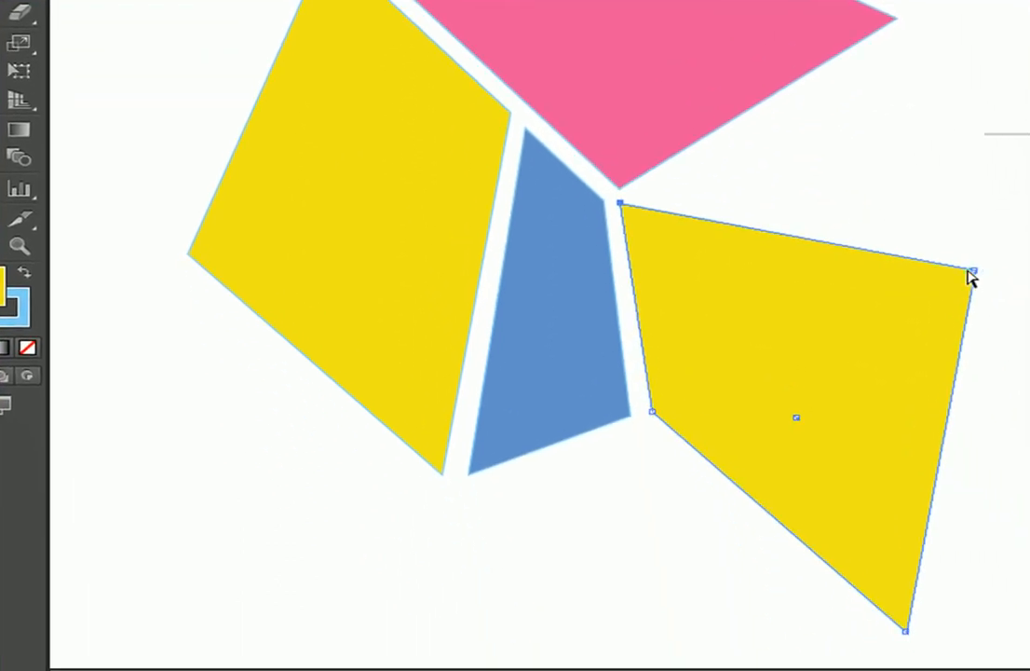
left_click_drag(1024, 463, 943, 258)
left_click_drag(894, 65, 896, 37)
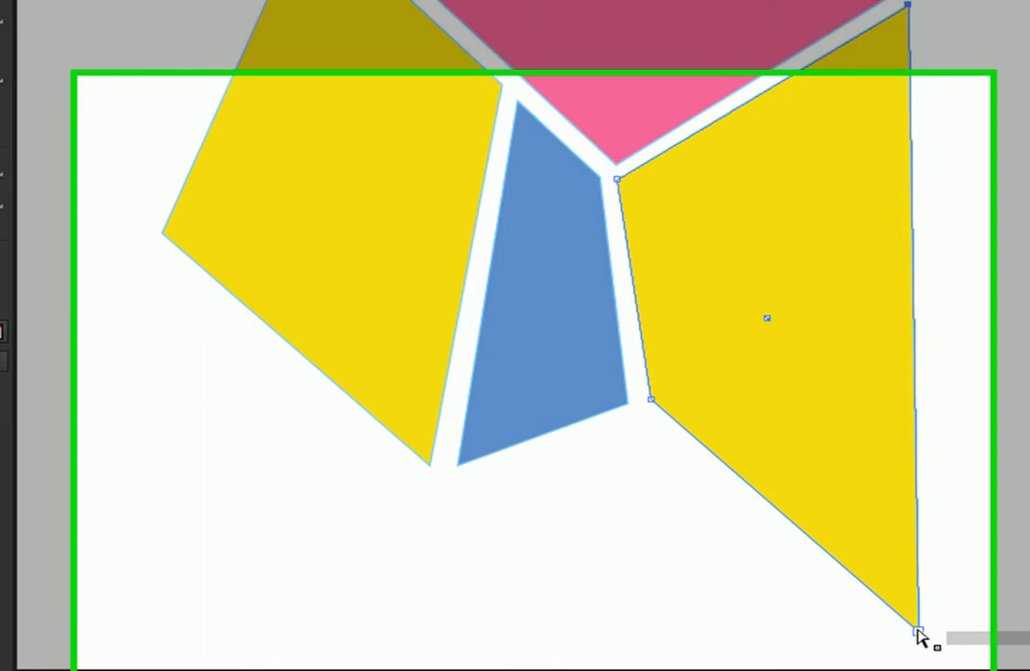
left_click_drag(919, 631, 915, 225)
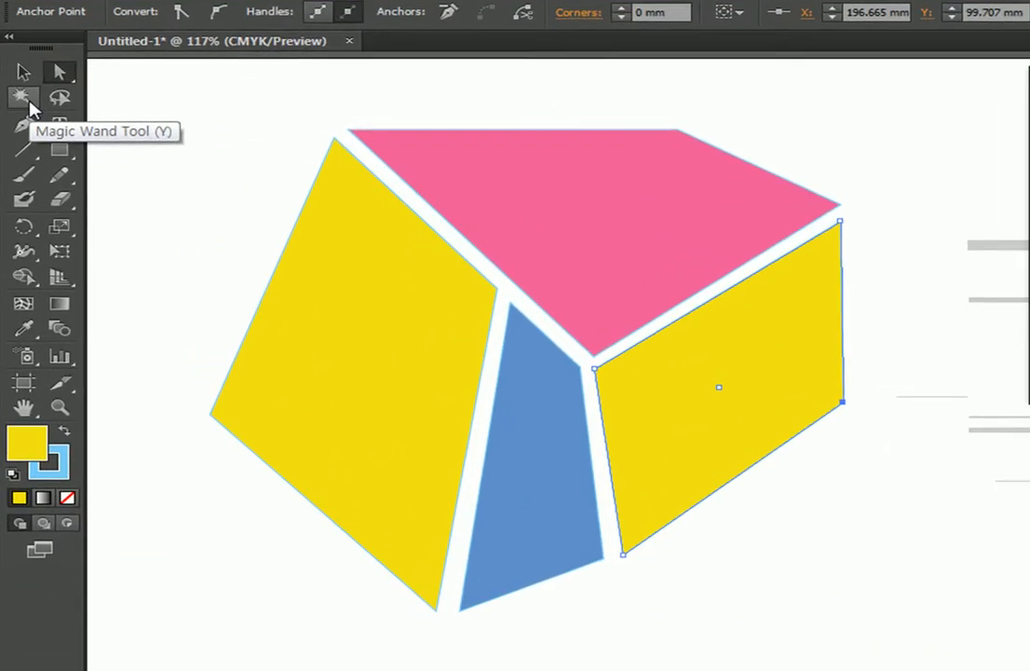
Use the Magic Wand tool to select shapes by matching fill: the two yellow shapes, the pink shape and the blue shape in turn
left_click(16, 131)
left_click(289, 286)
left_click(404, 277)
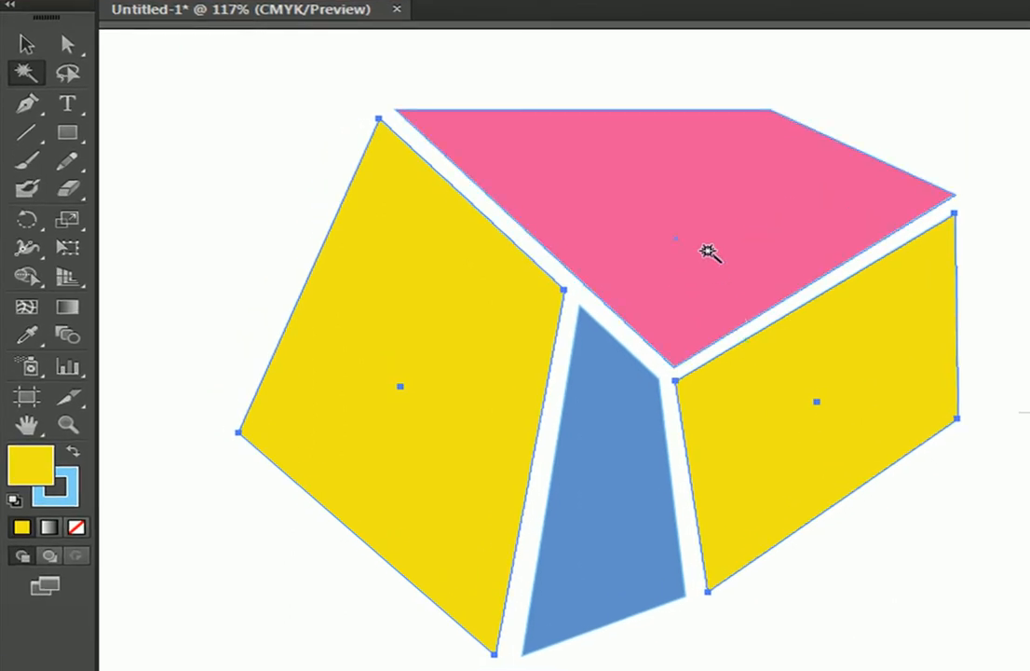
left_click(626, 258)
left_click(598, 495)
left_click(754, 439)
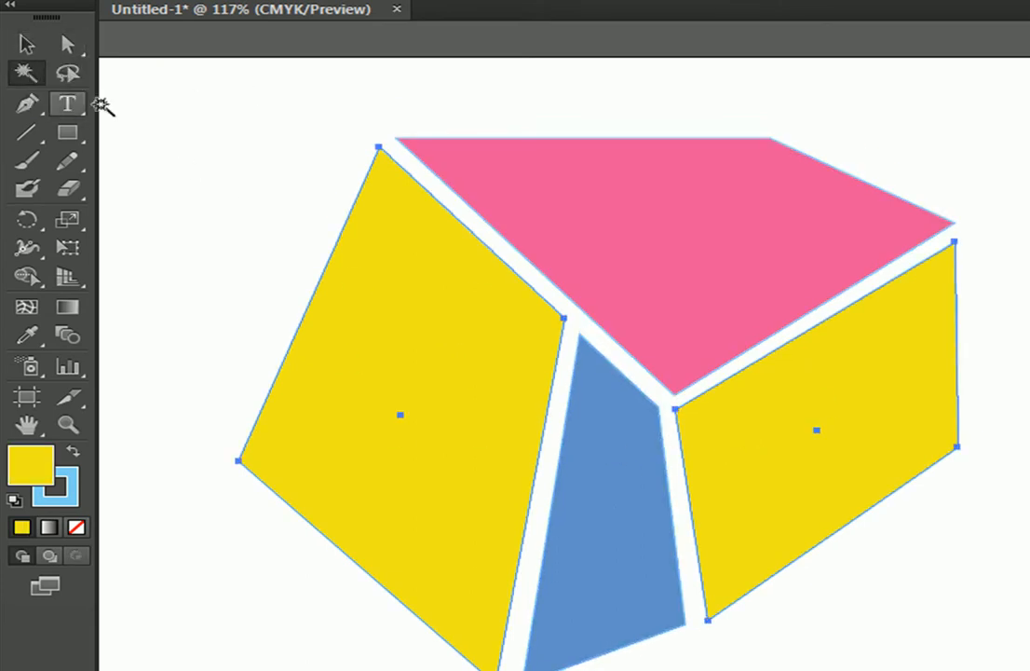
left_click(710, 255)
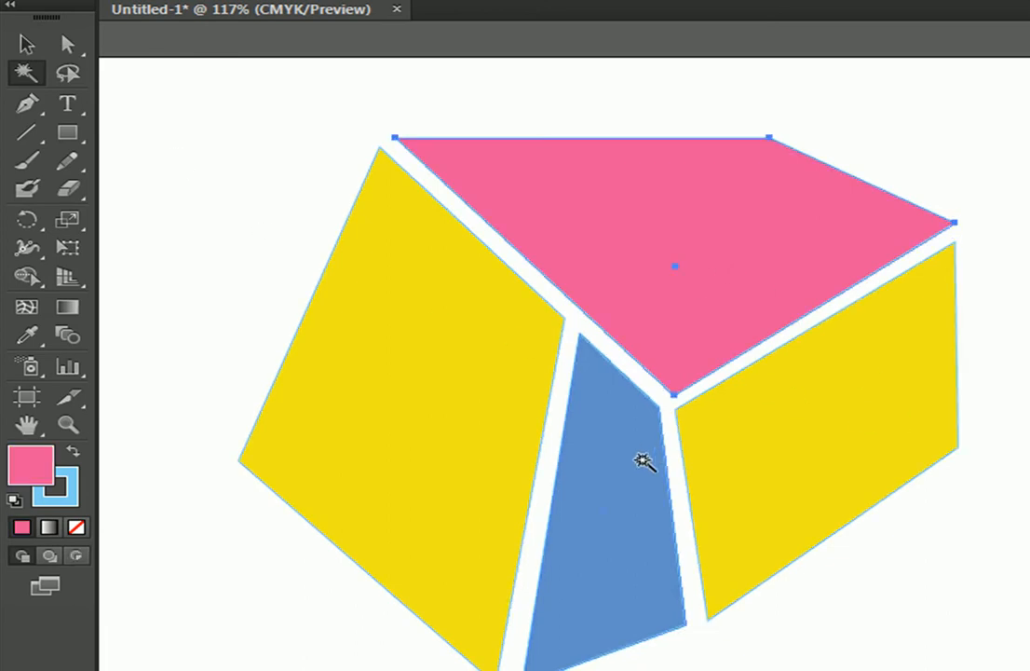
Select both yellow shapes and try CMYK Green, yellow and magenta fills on them, settling on a bright yellow swatch
left_click(474, 418)
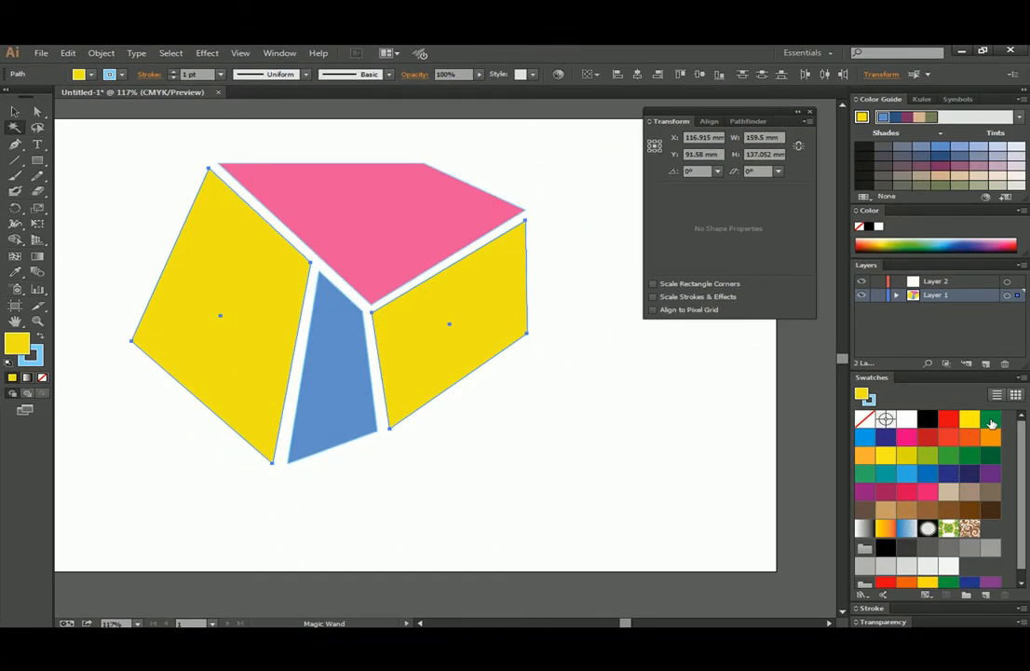
left_click(991, 422)
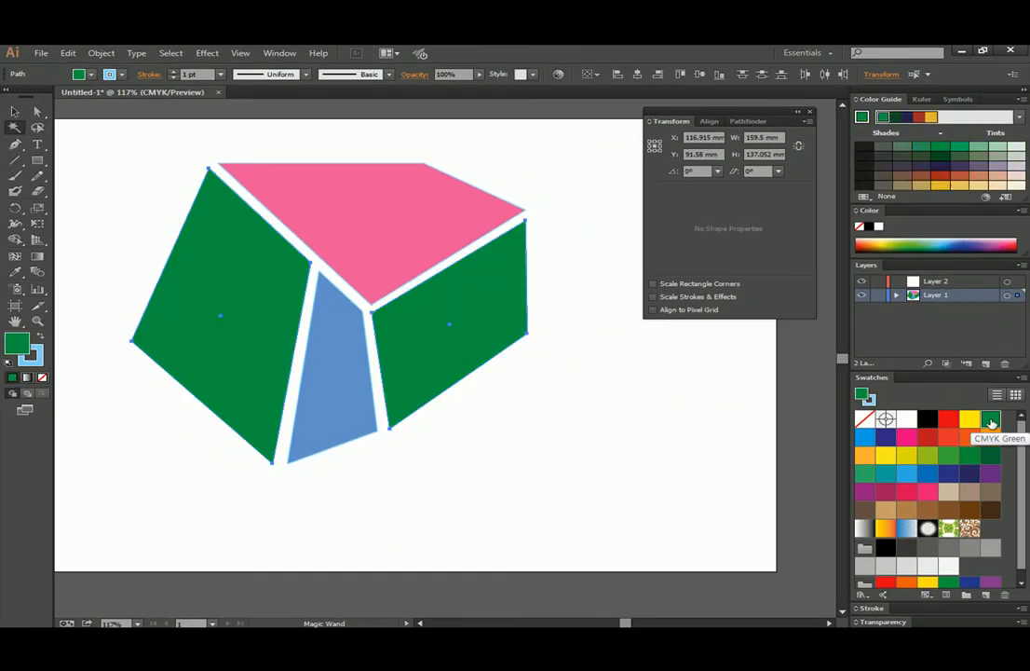
left_click(970, 422)
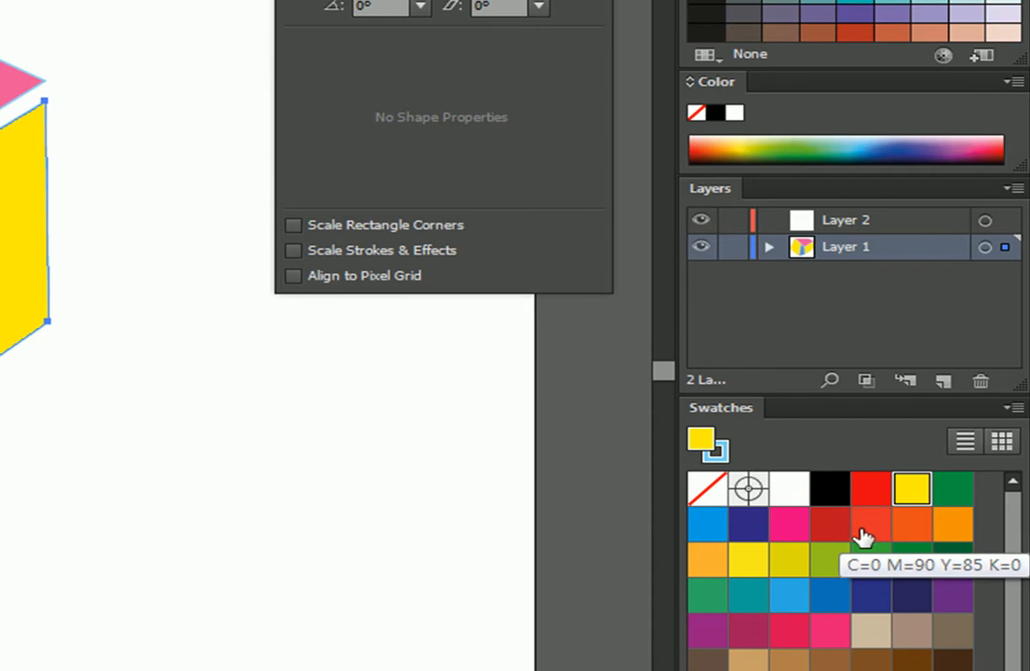
left_click(789, 527)
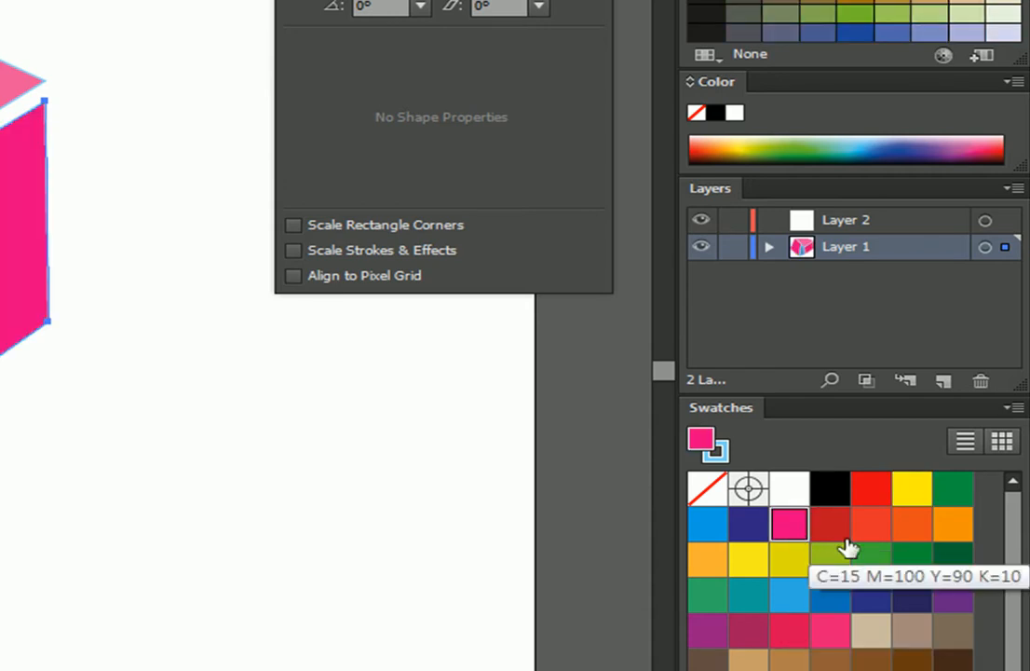
left_click(745, 559)
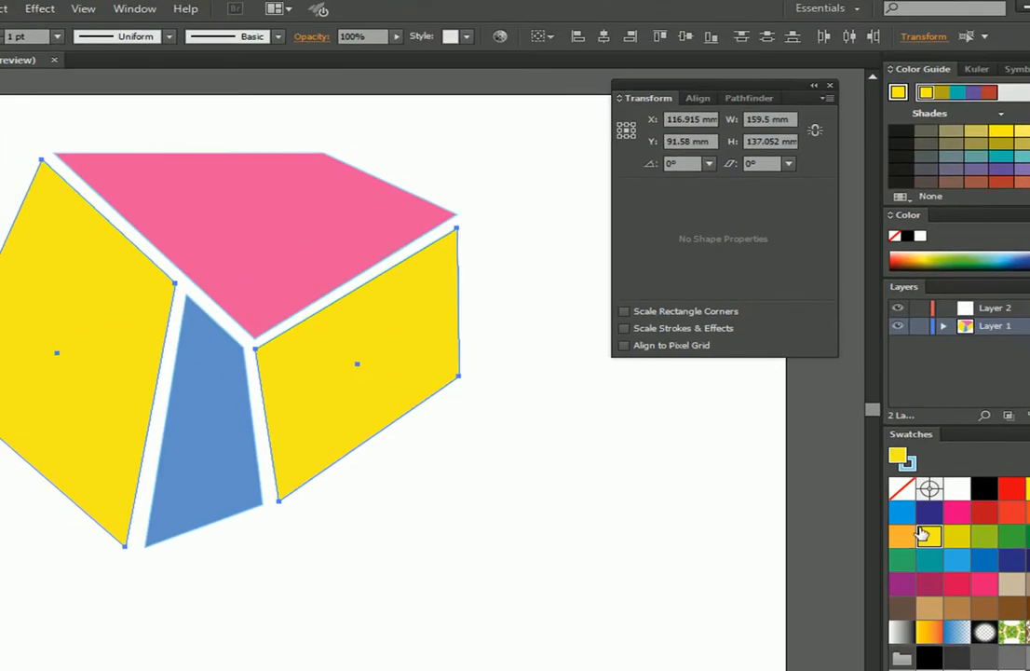
Fill the pink shape with the magenta swatch and the blue shape with CMYK Cyan
left_click(159, 184)
left_click(958, 513)
left_click(212, 456)
left_click(905, 516)
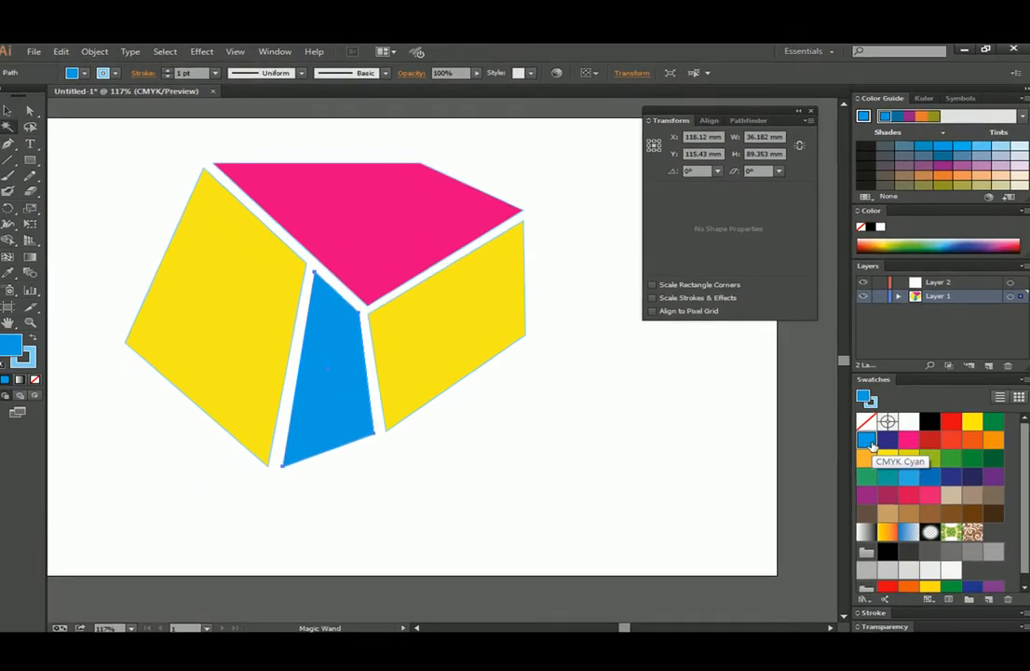
left_click(95, 184)
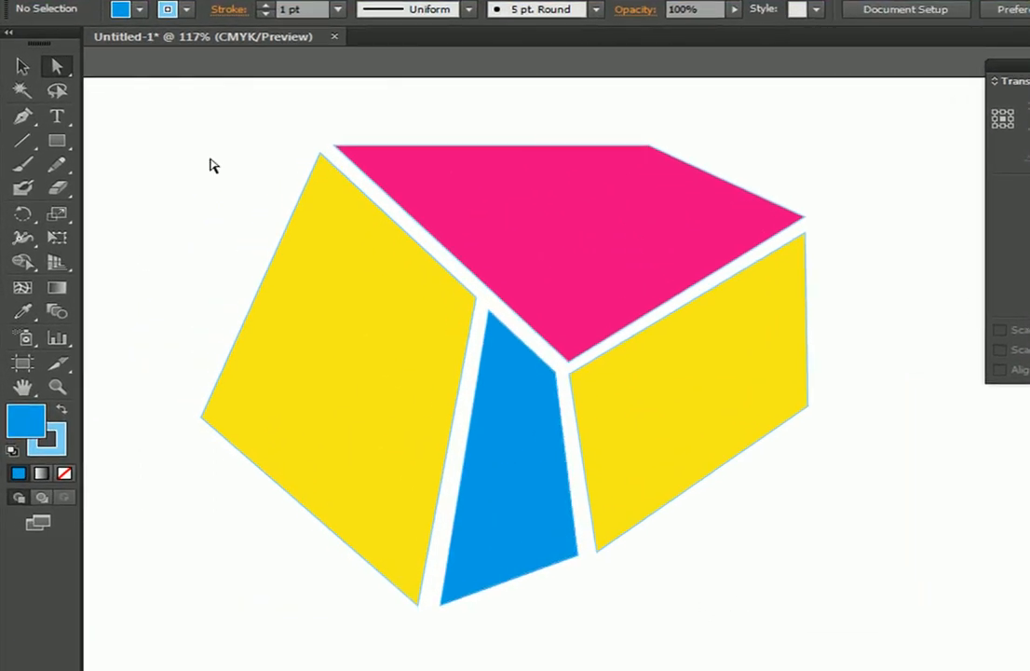
Select all four shapes together with the Selection tool and set their fill to None
left_click(22, 66)
left_click_drag(158, 125, 798, 596)
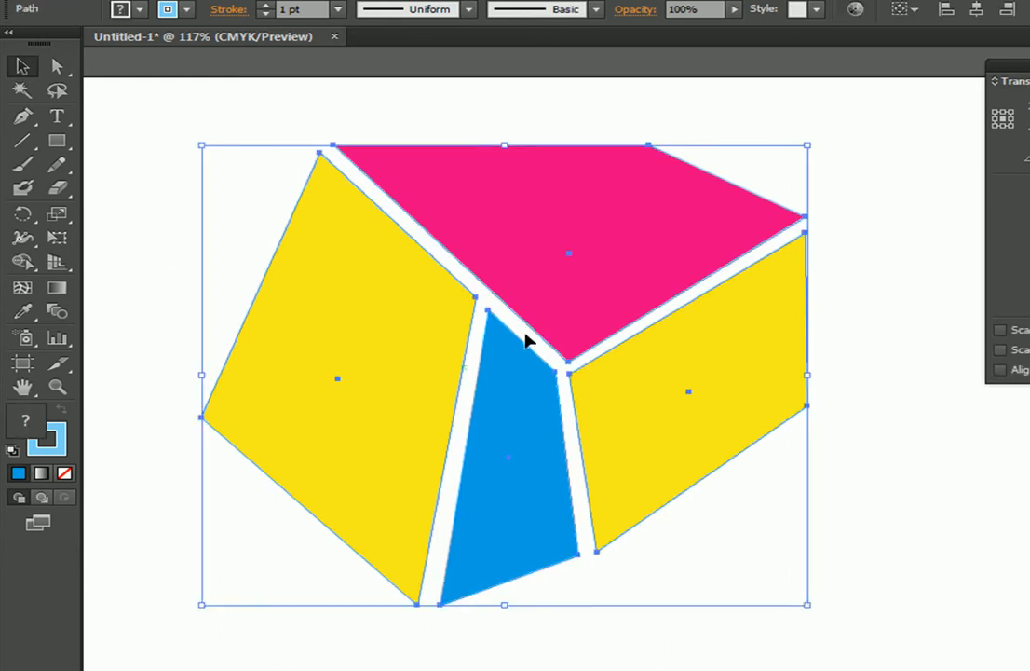
left_click(193, 114)
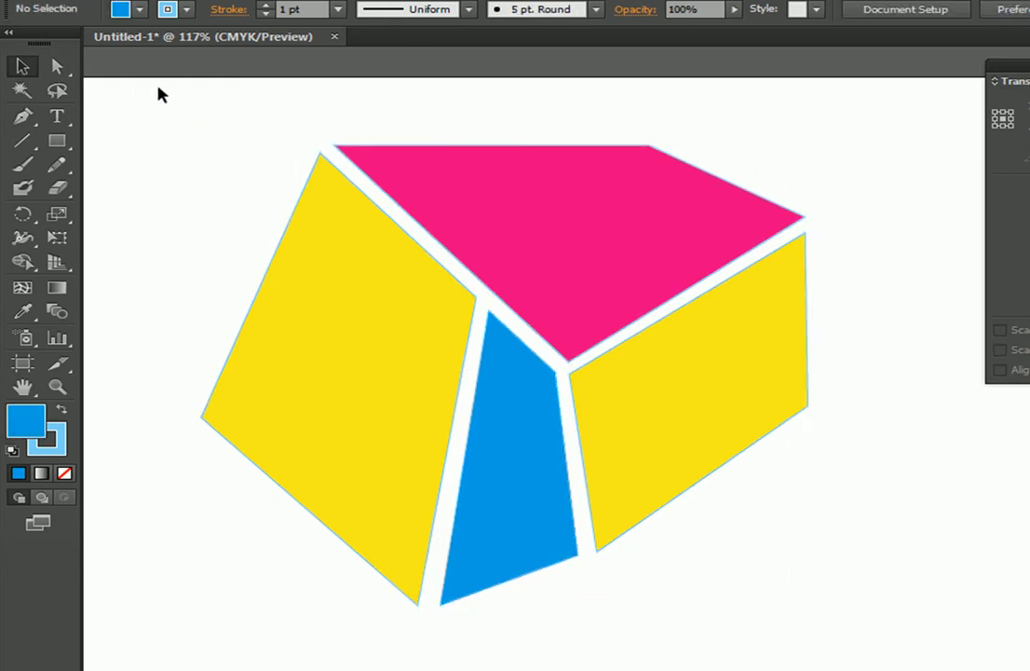
left_click_drag(140, 90, 866, 639)
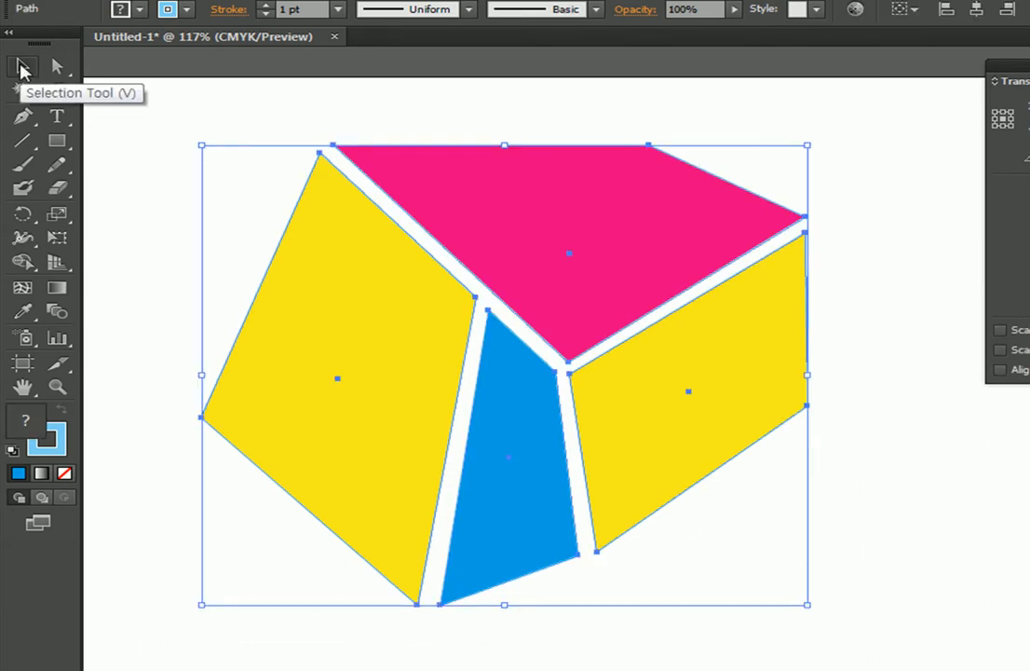
left_click_drag(184, 104, 820, 615)
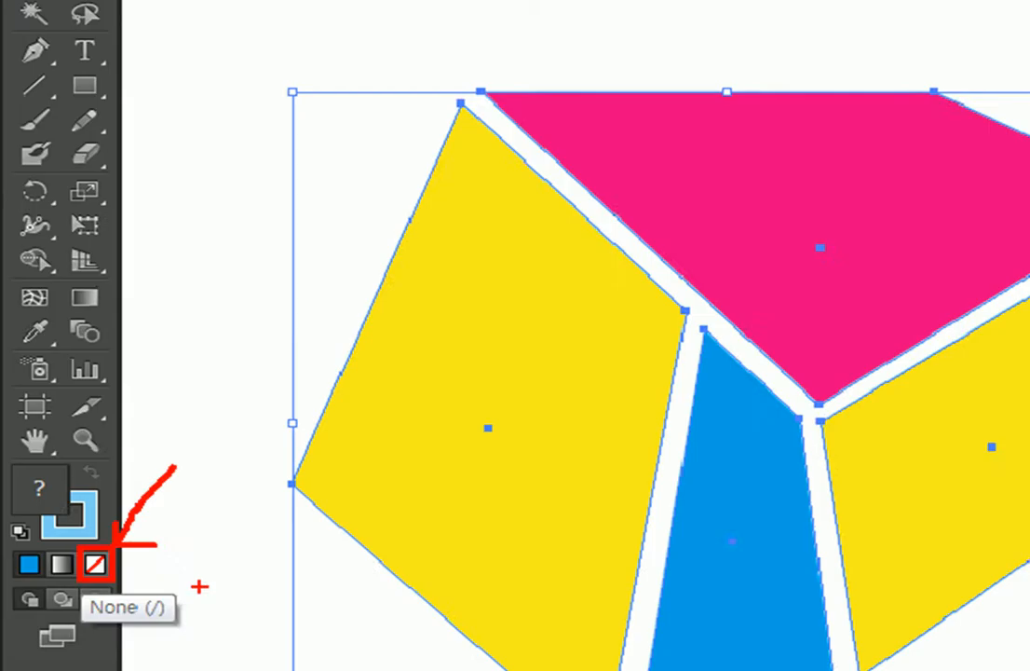
left_click(95, 563)
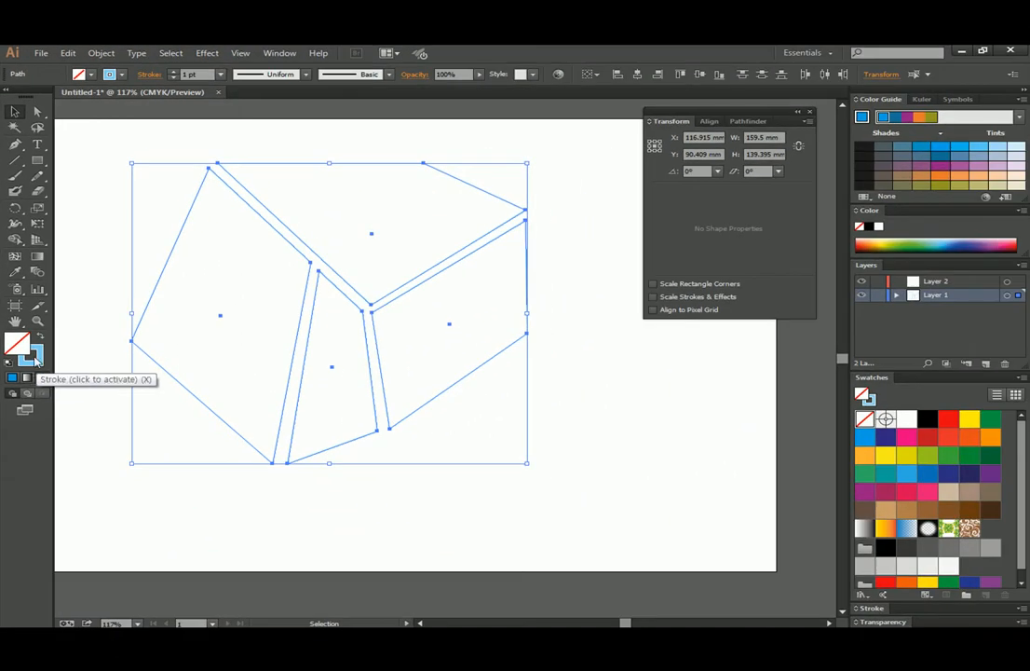
Set the stroke of the four selected shapes to None and clear the selection
left_click(35, 356)
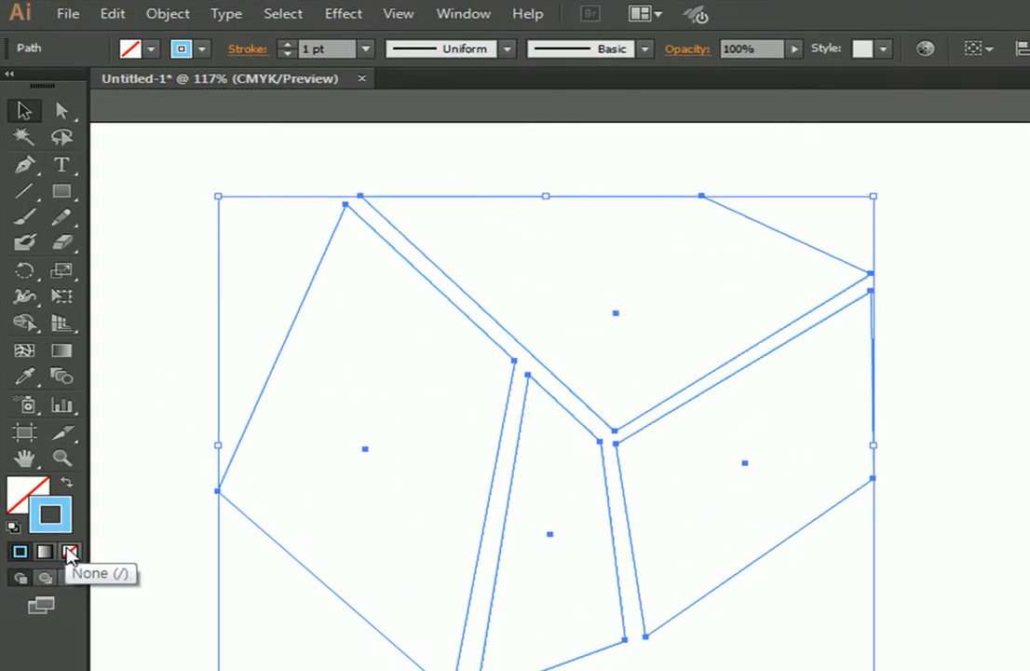
left_click(69, 552)
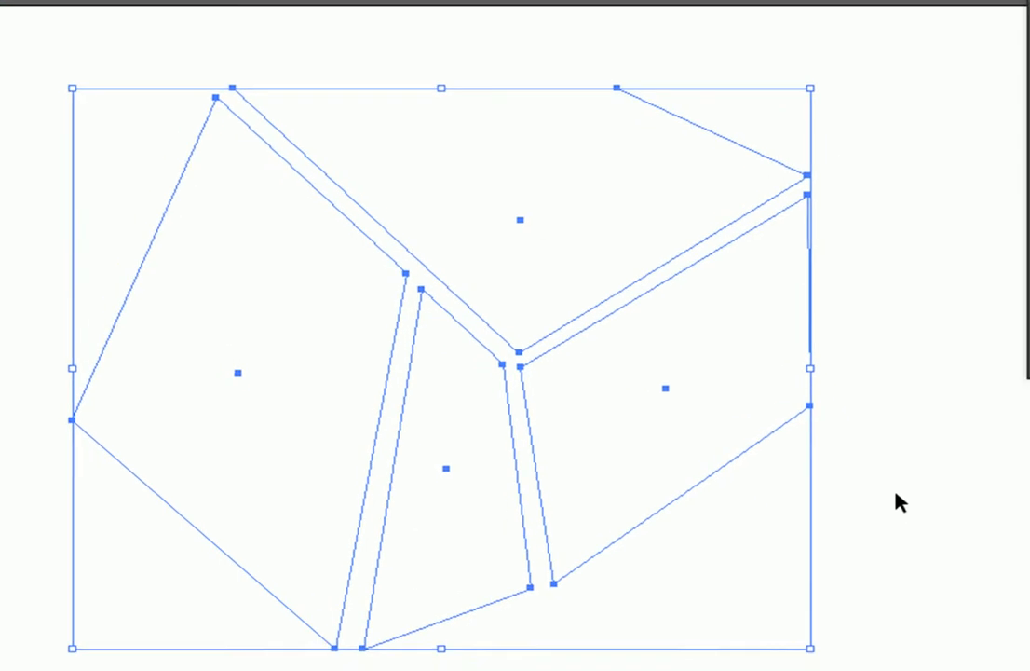
left_click(952, 563)
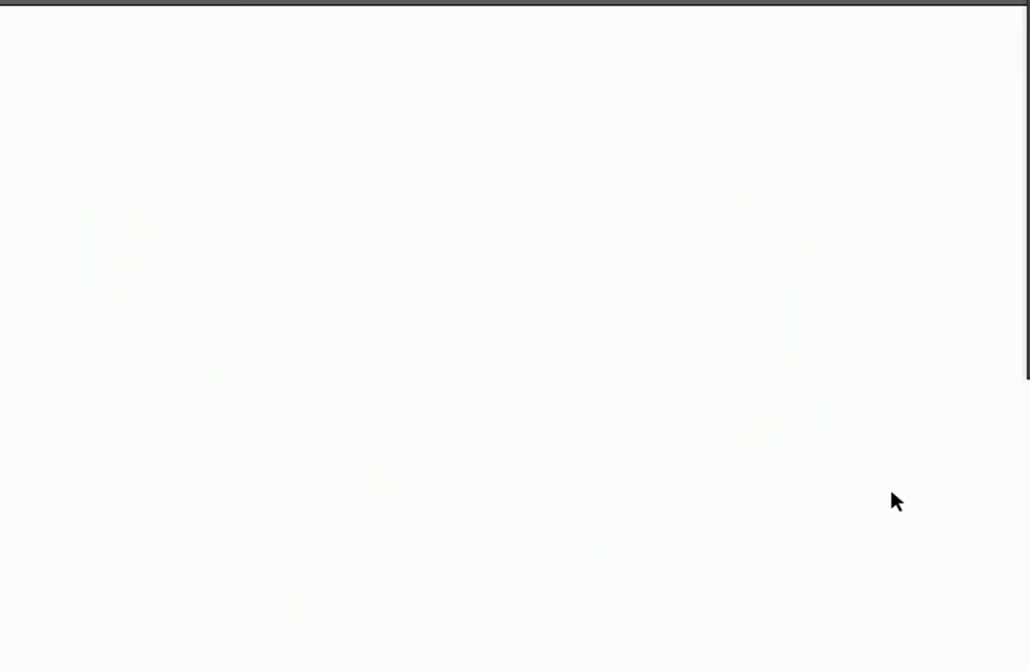
Marquee-select the four shapes that have neither fill nor stroke and delete them
left_click_drag(777, 576, 51, 128)
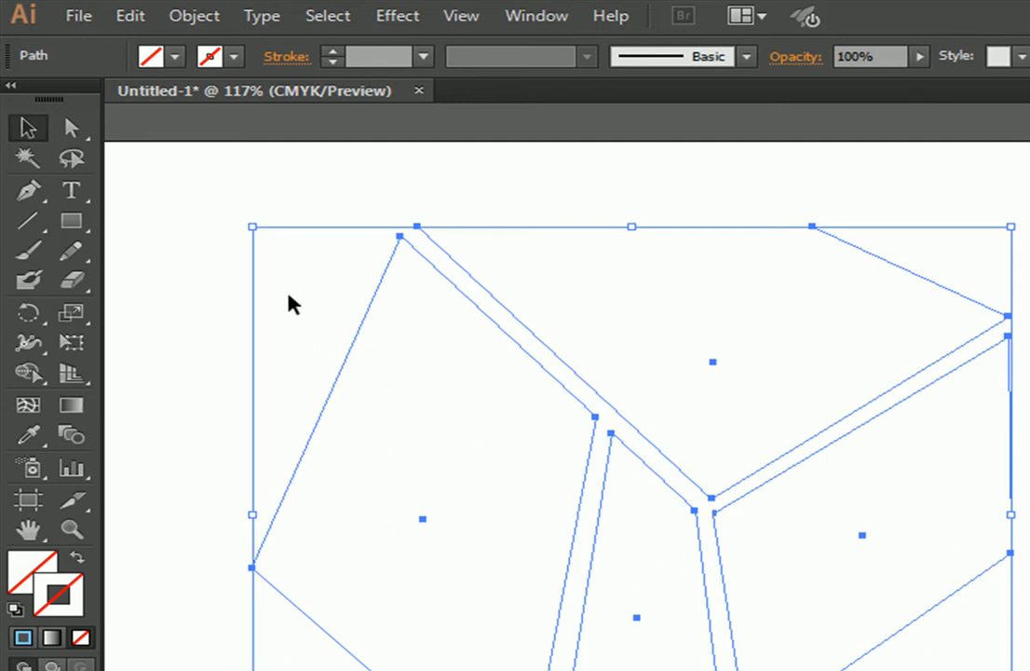
key("Delete")
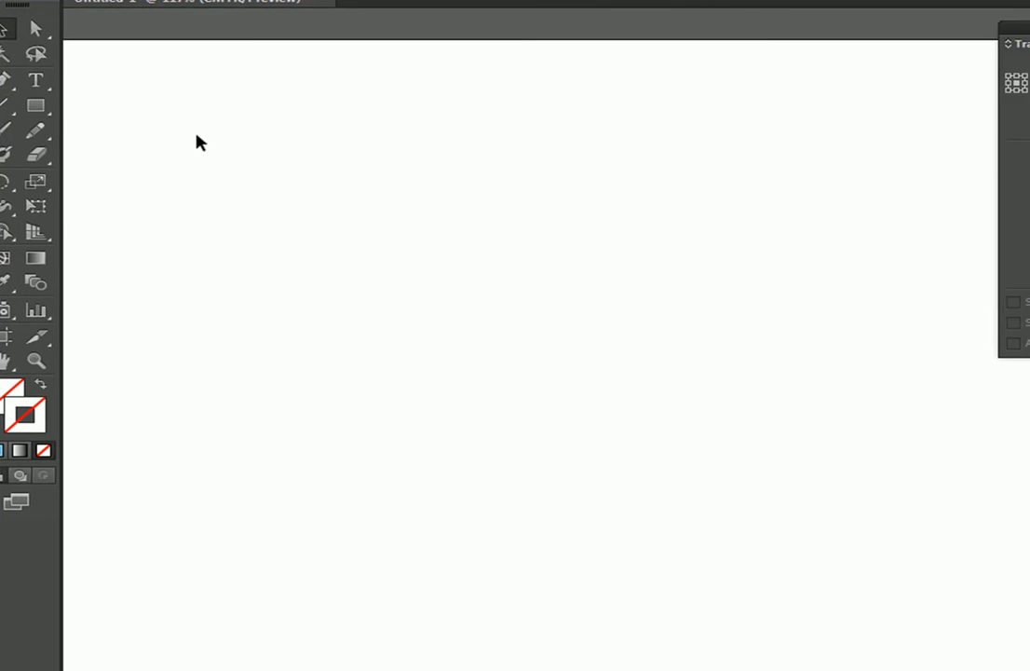
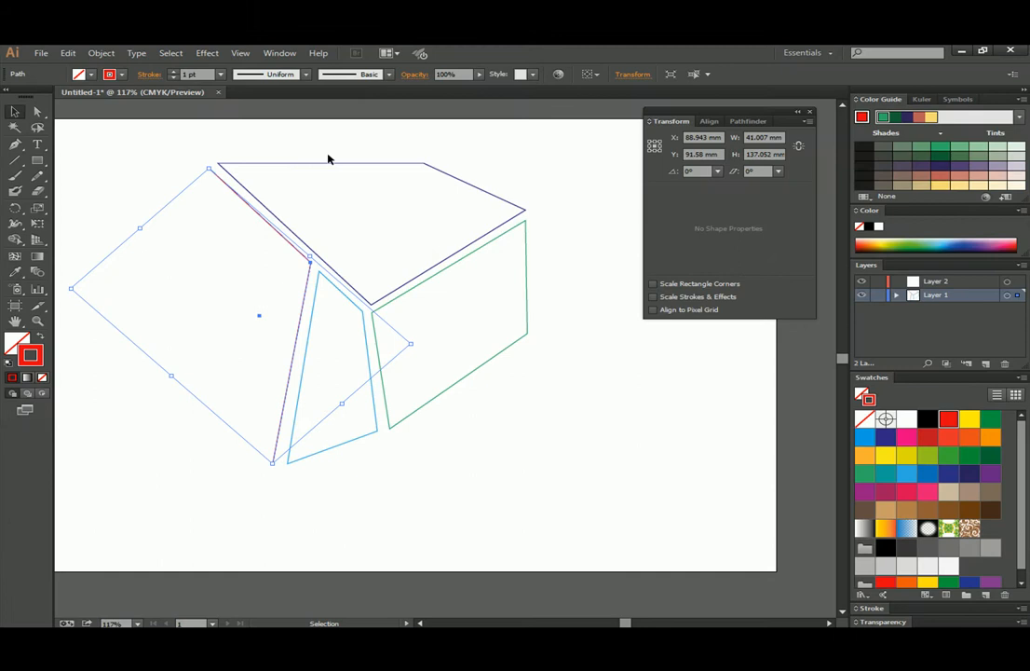
Practise selecting the unfilled shapes with marquees that cross their outlines, then clear the selection
left_click(332, 180)
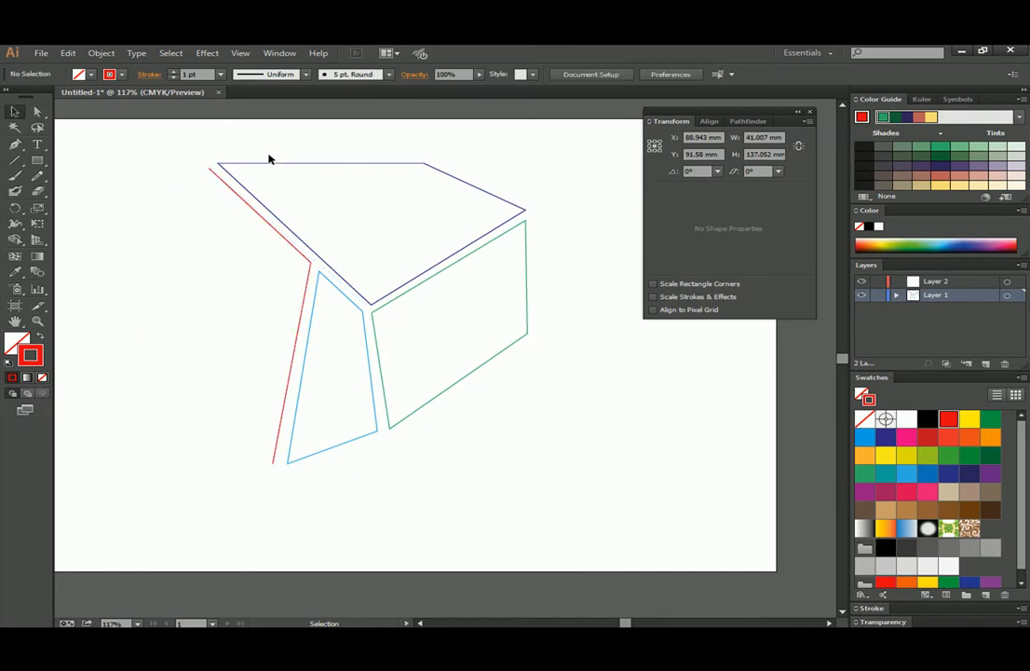
left_click_drag(267, 133, 301, 188)
left_click(552, 278)
left_click_drag(552, 278, 444, 219)
left_click_drag(462, 423, 328, 262)
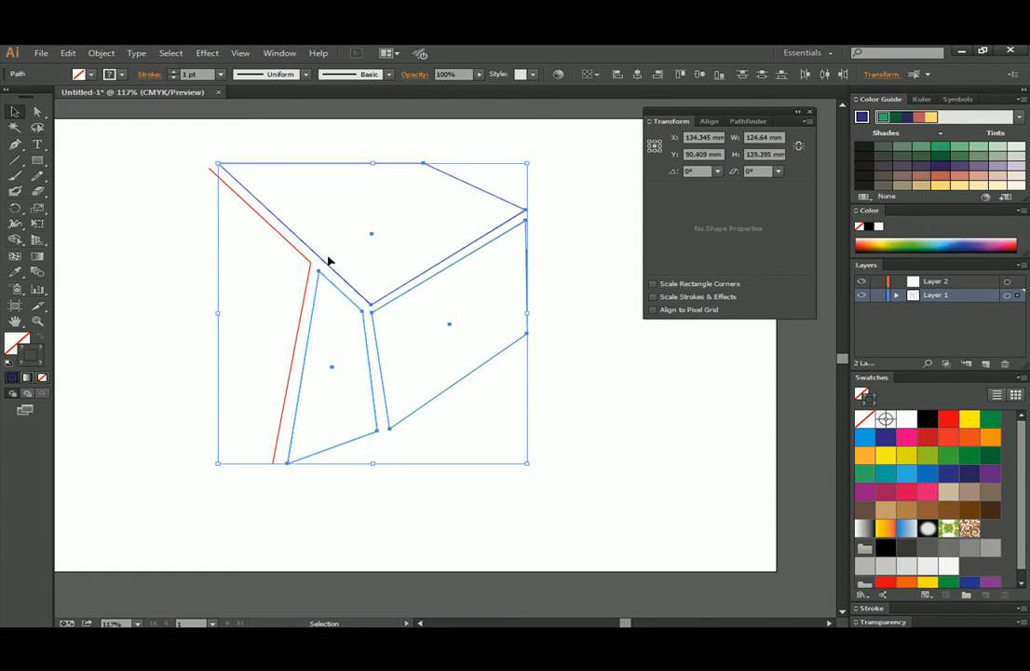
left_click(131, 261)
Fill the dark blue outlined top shape with red and the open red path with yellow
left_click(272, 164)
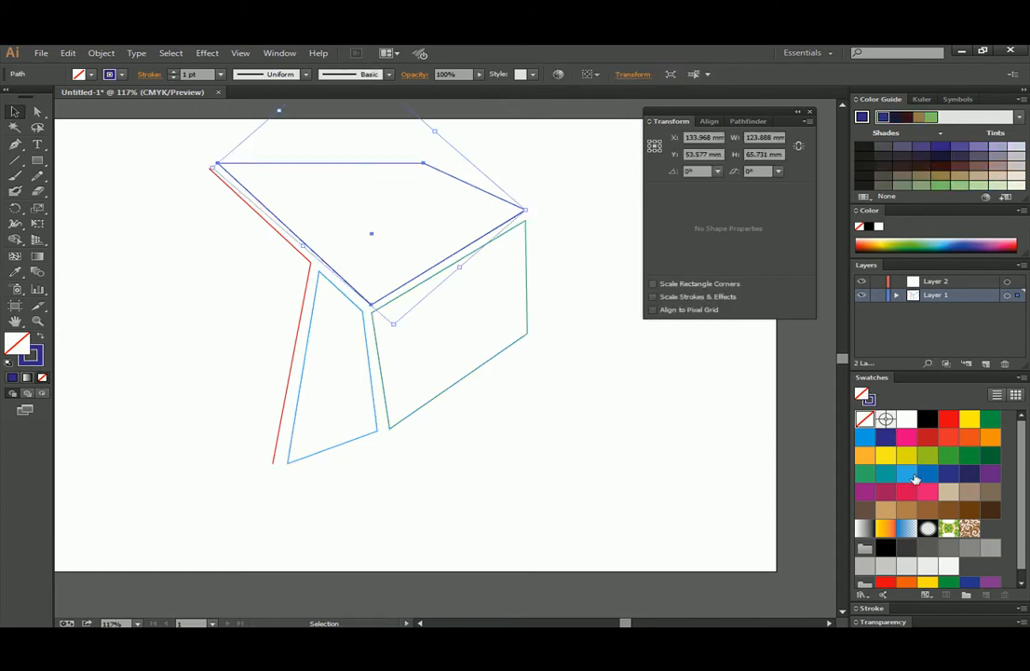
left_click(948, 418)
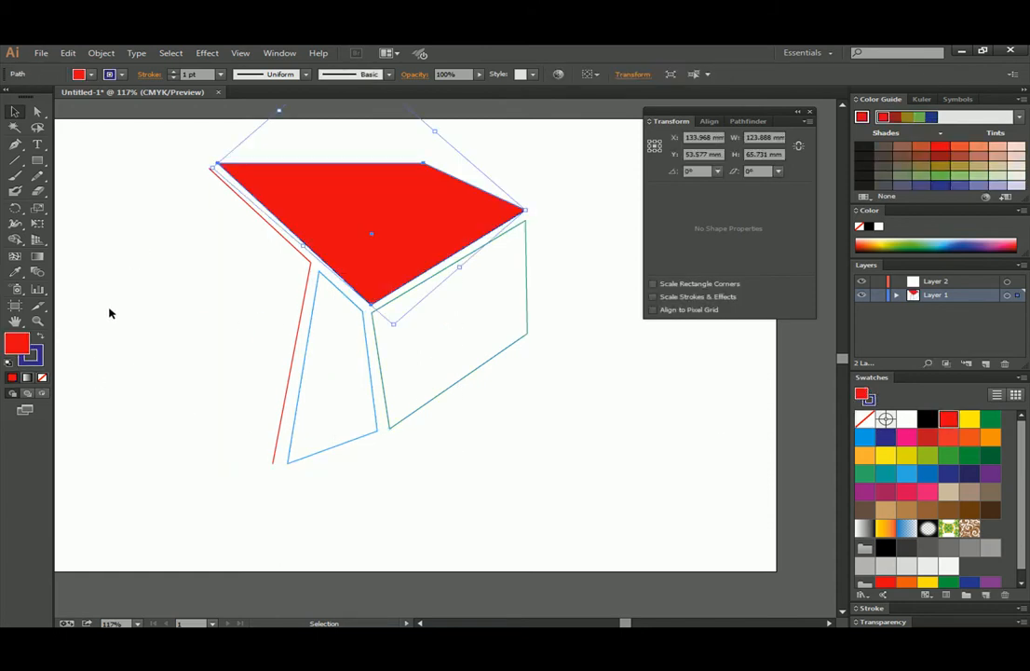
left_click(309, 264)
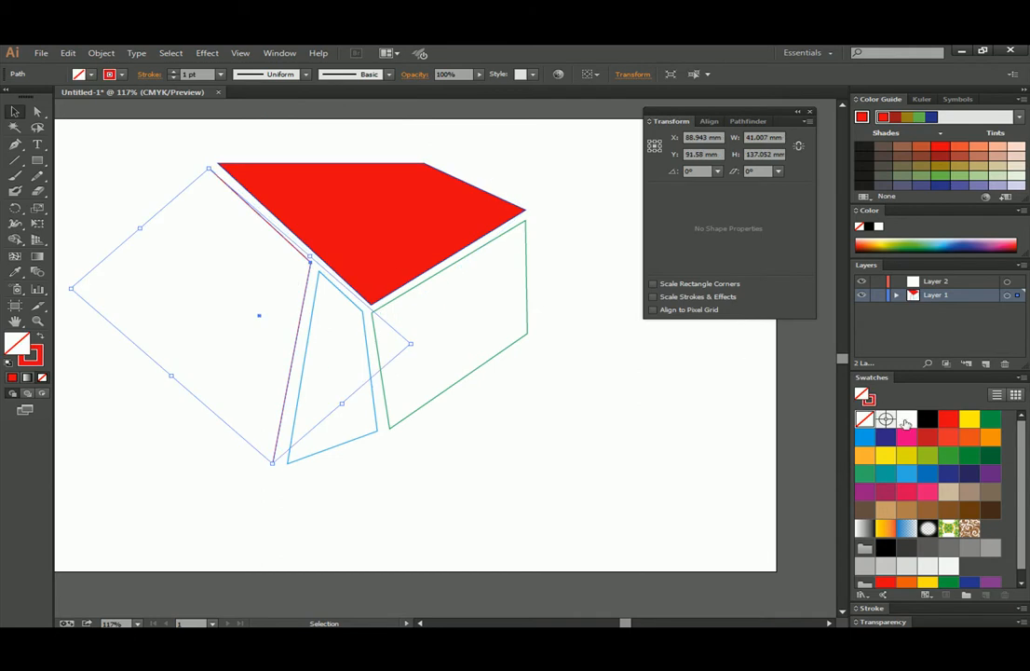
left_click(969, 420)
Select the yellow-filled path and the red shape by their filled areas, then clear the selection
left_click(177, 266)
left_click(259, 230)
left_click(383, 209)
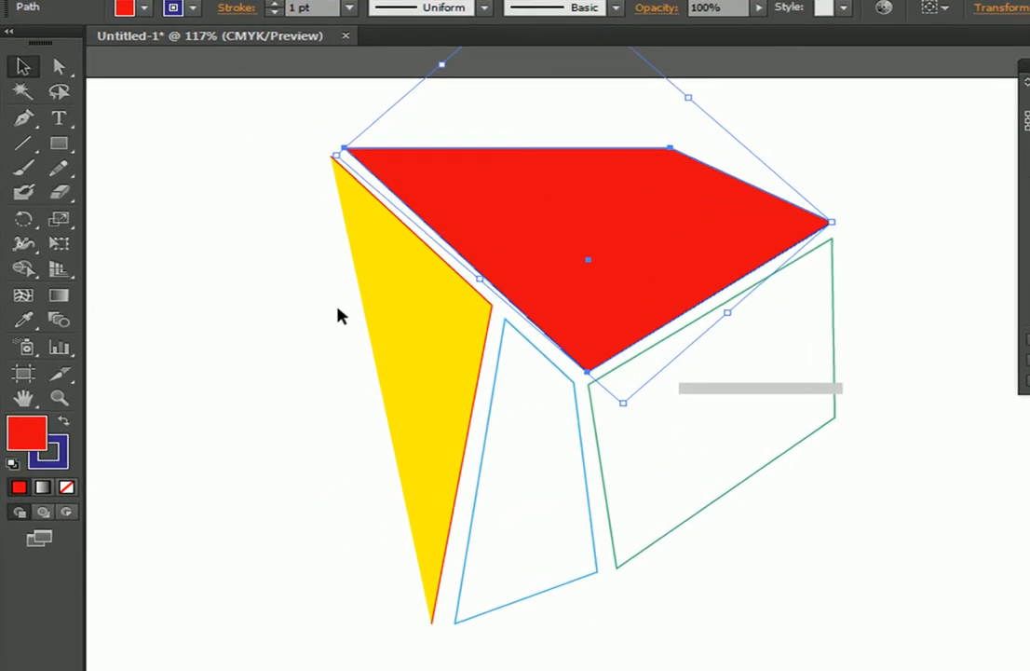
left_click(224, 268)
Select the red shape and the yellow-filled path together with the Direct Selection tool and set their fill to None
left_click(42, 109)
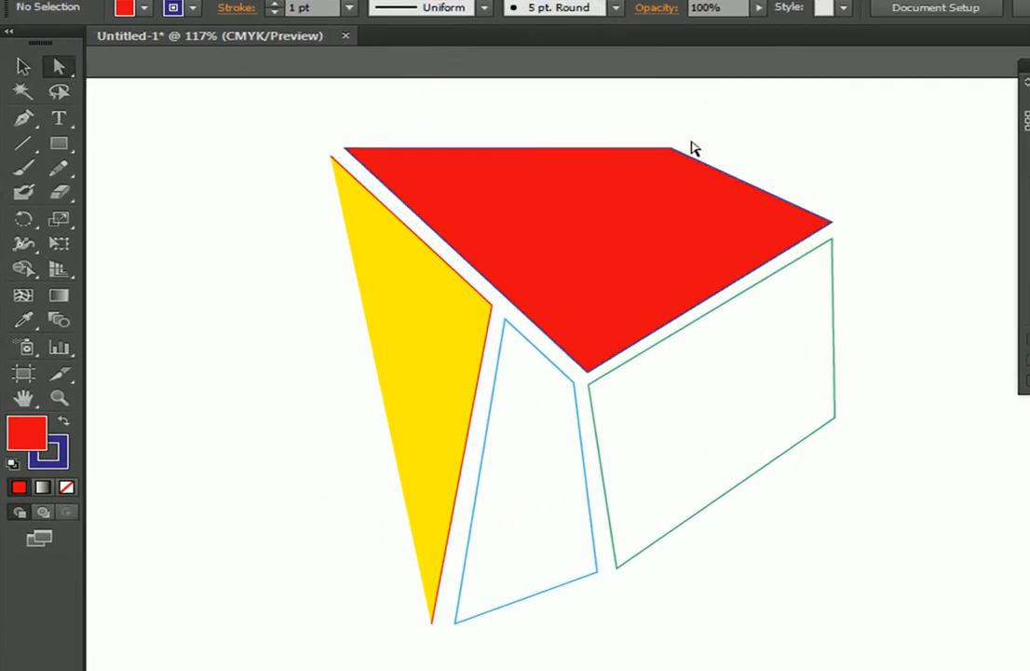
left_click(626, 166)
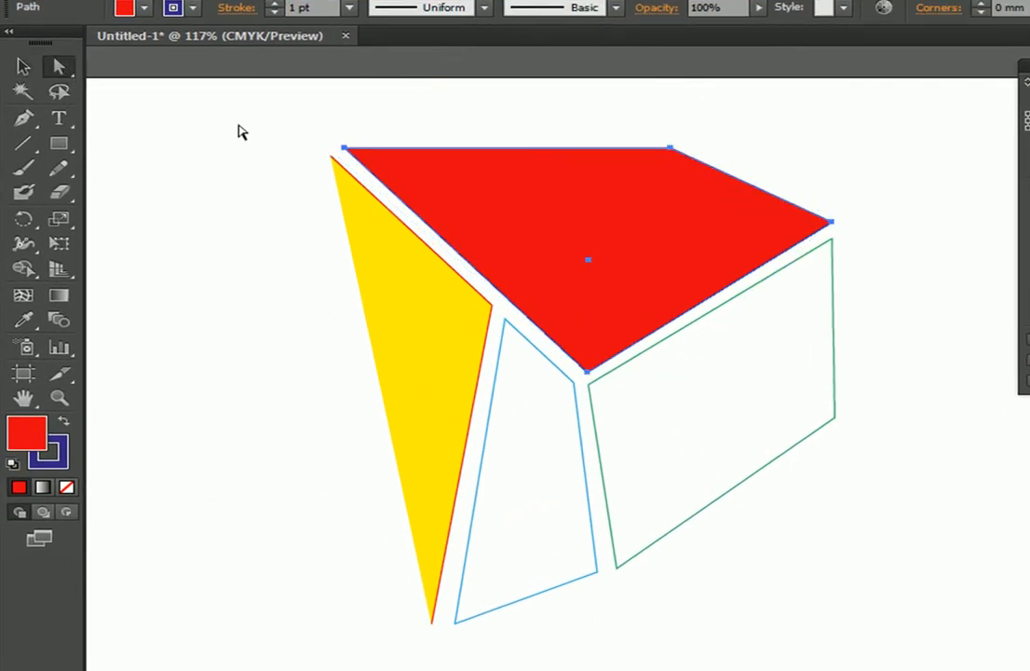
left_click(374, 318, "shift")
left_click(67, 486)
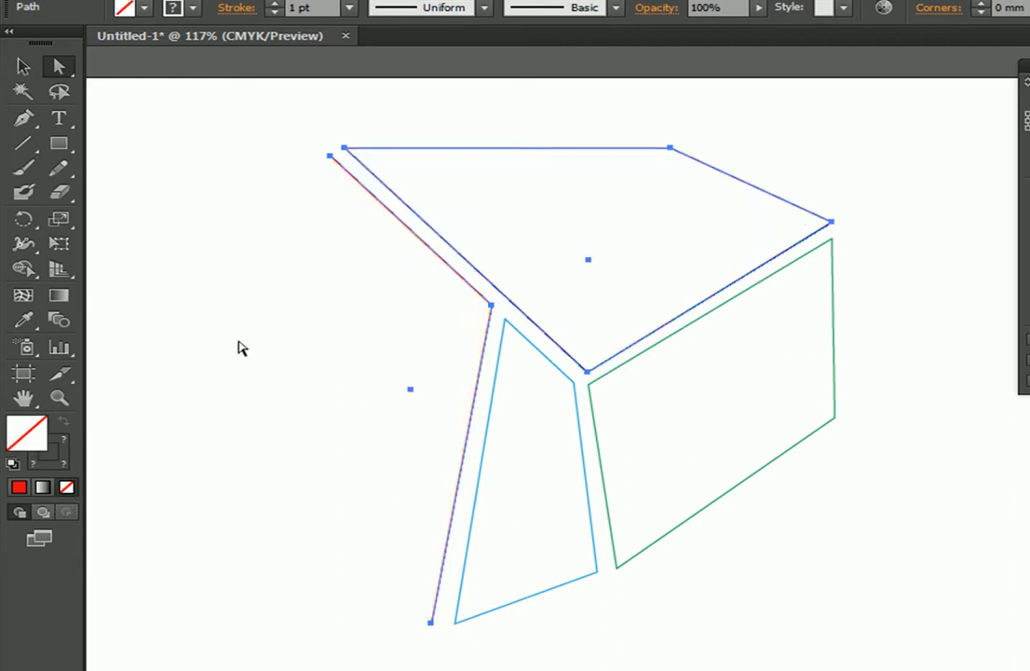
Clear the selection, fill the open red path with yellow using Direct Selection, and deselect it
left_click(370, 251)
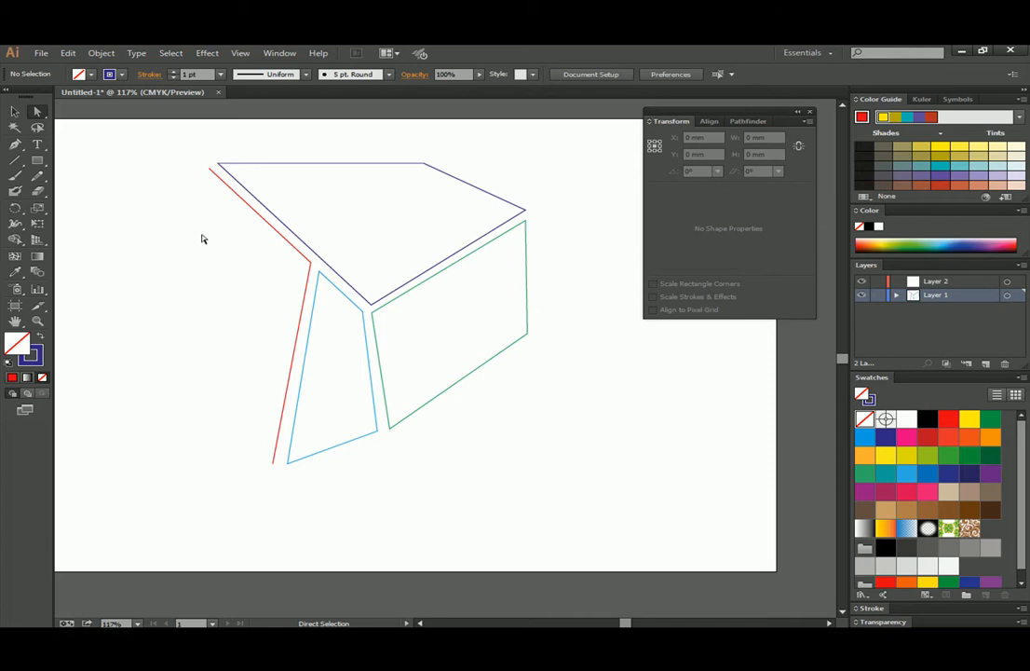
left_click(253, 213)
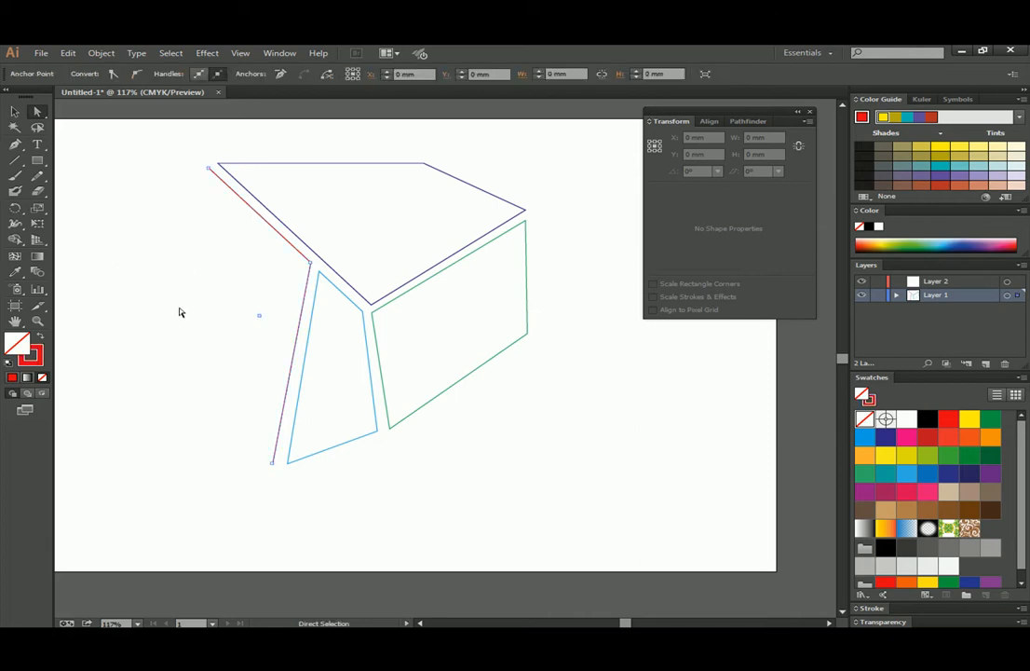
left_click(969, 419)
left_click(195, 418)
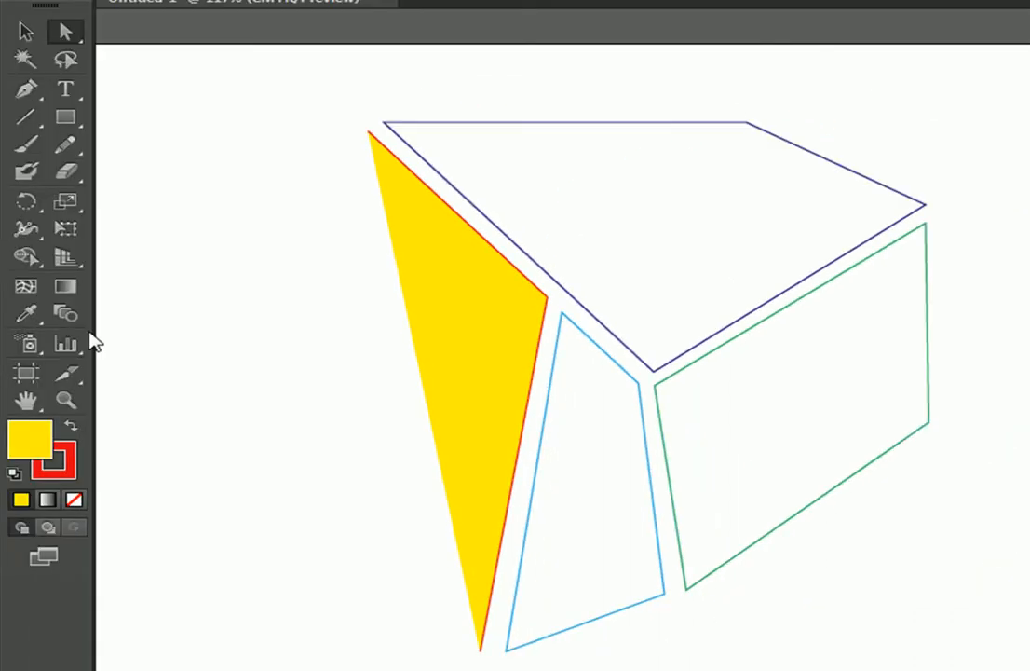
Select the yellow-filled path with the Selection tool, set its stroke weight to 4 pt and apply a double-bulge variable width profile
left_click(25, 31)
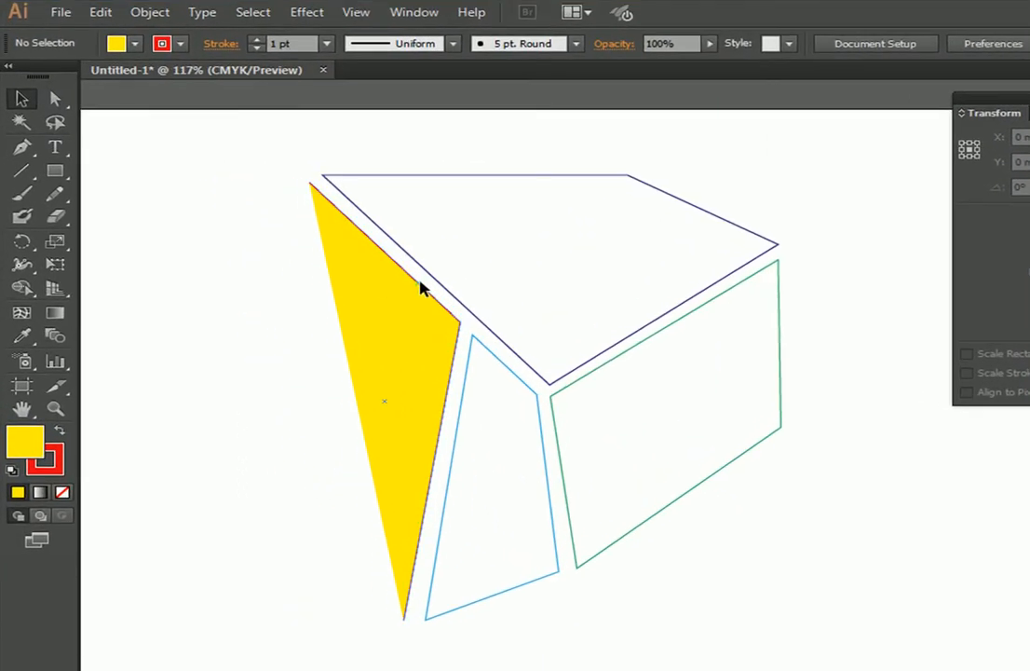
left_click(282, 244)
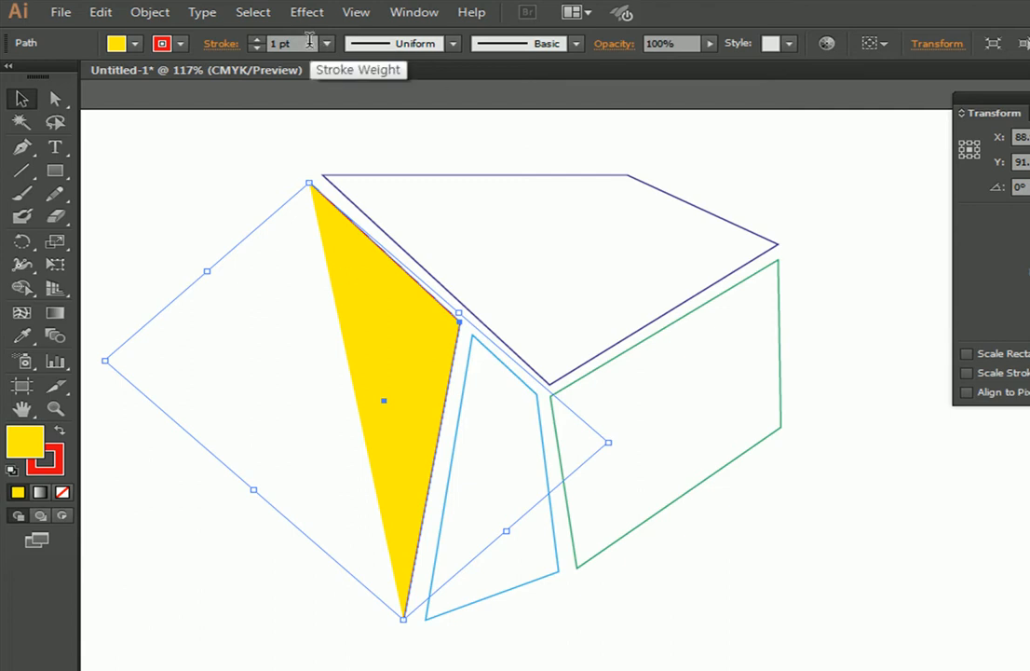
left_click(327, 43)
left_click(354, 192)
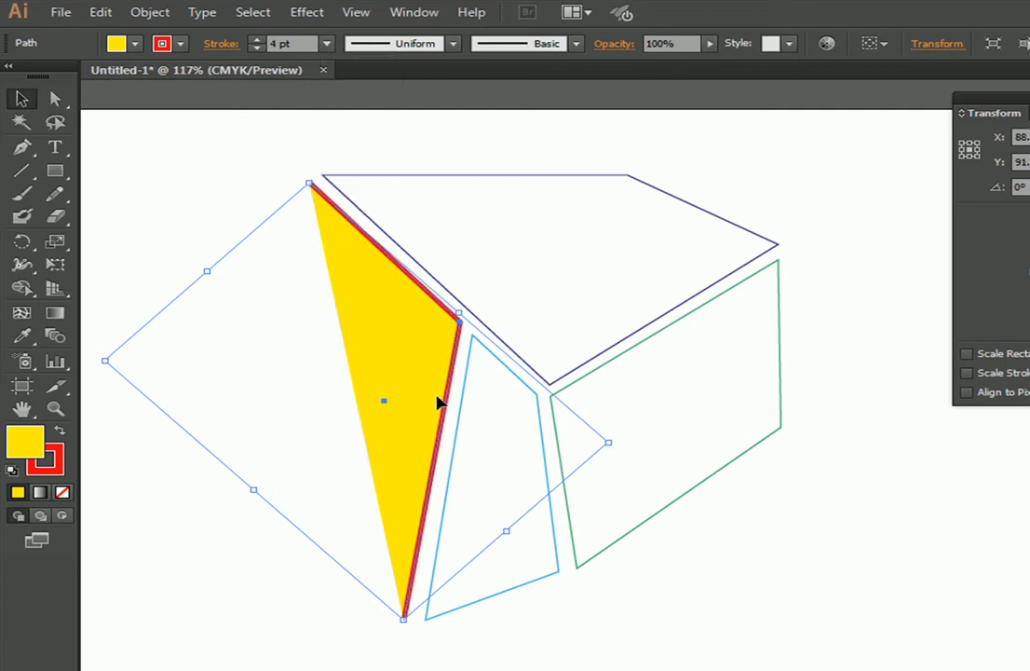
left_click(453, 44)
left_click(395, 132)
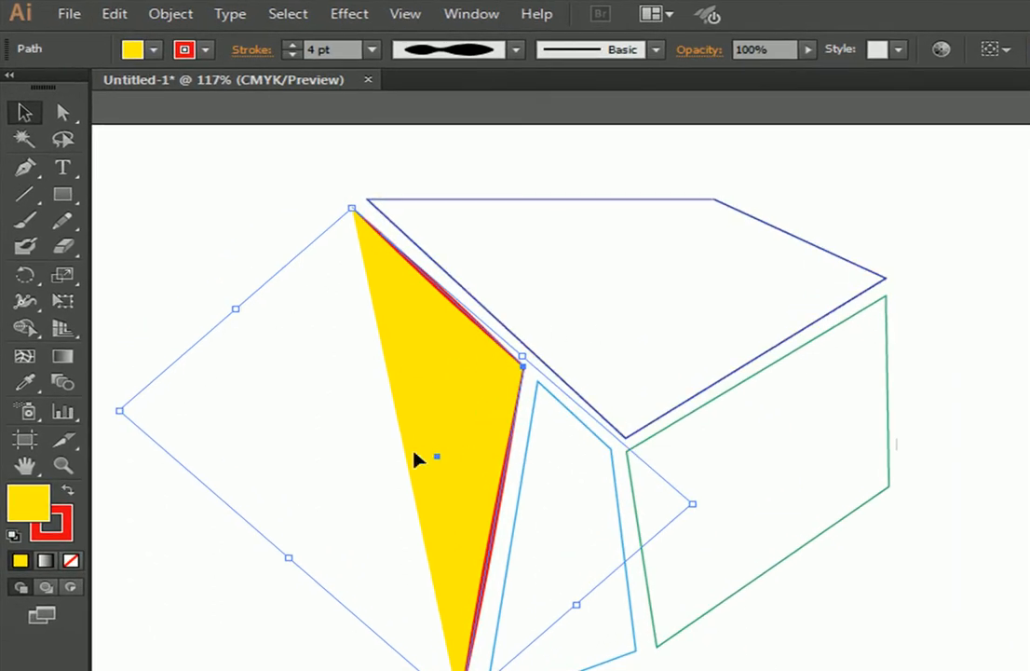
Undo the width profile and the stroke weight change on the yellow-filled path, and clear the selection
key("ctrl+z")
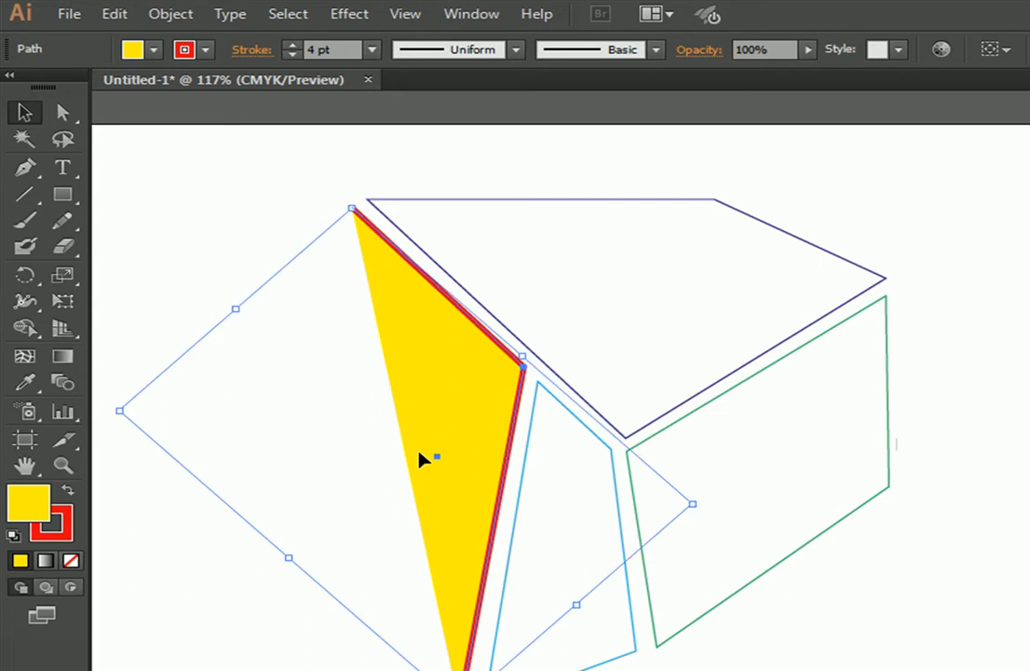
key("ctrl+z")
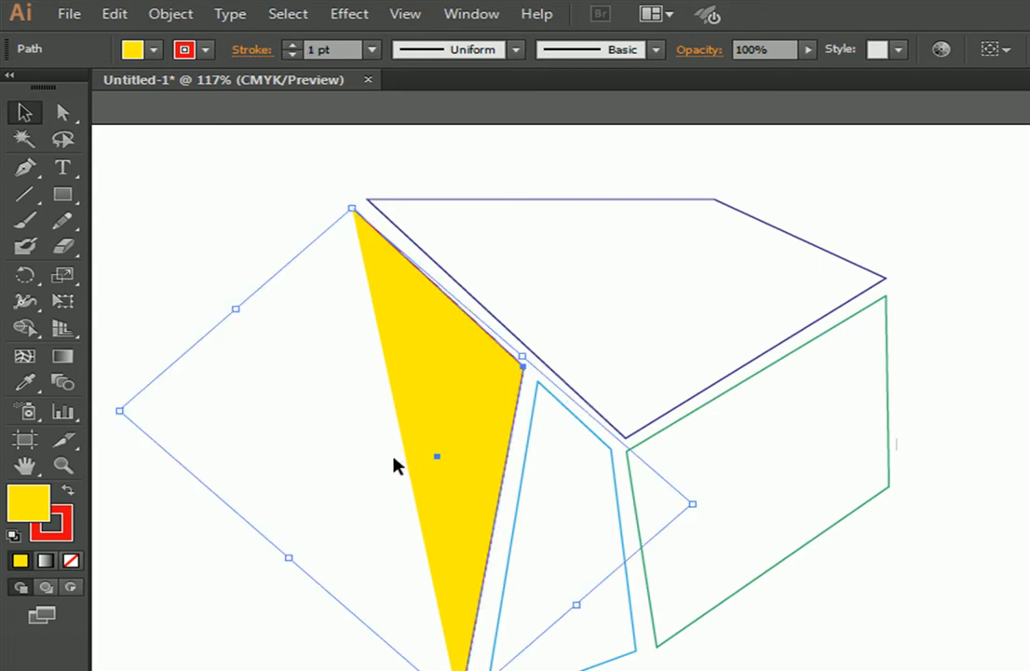
left_click(318, 480)
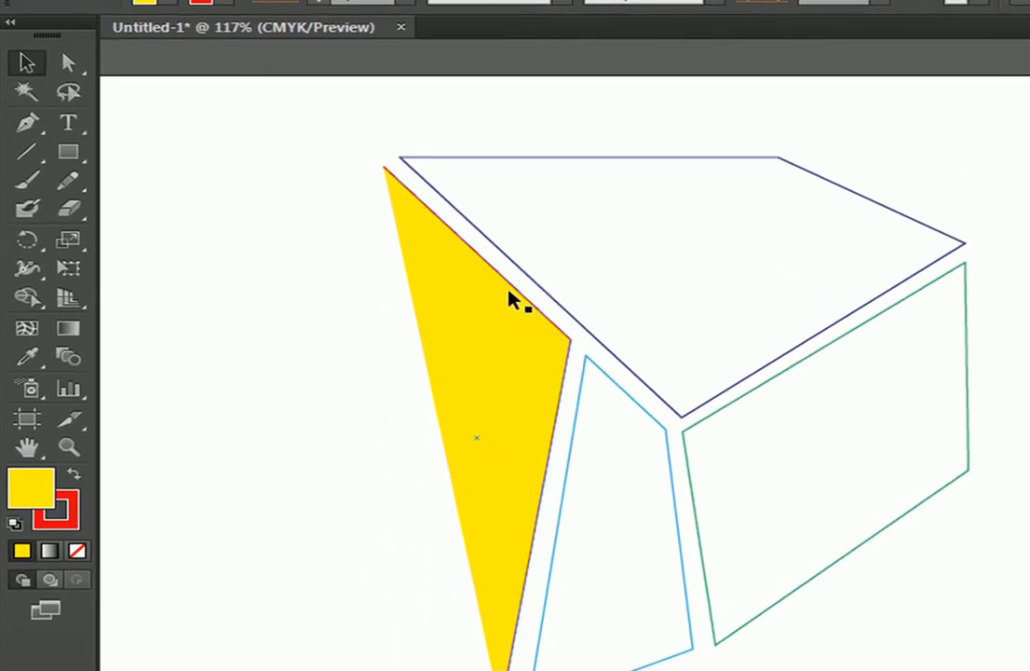
Undo further through the yellow fill and the anchor deletion to restore the closed, unfilled red shape, and clear the selection
key("ctrl+z")
key("ctrl+z")
key("ctrl+z")
key("ctrl+z")
key("ctrl+z")
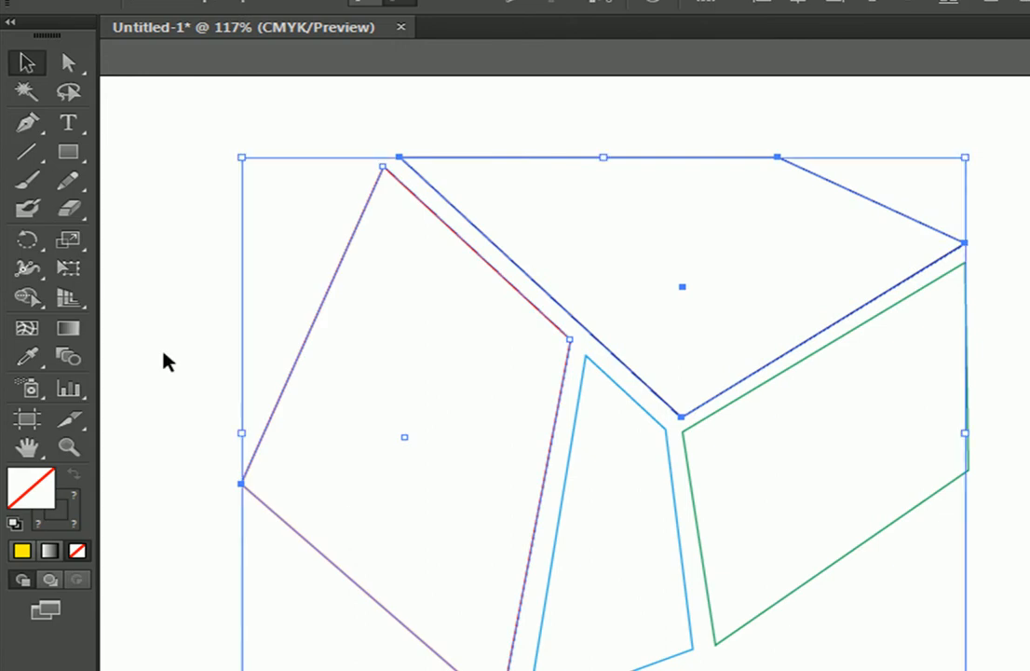
left_click(193, 479)
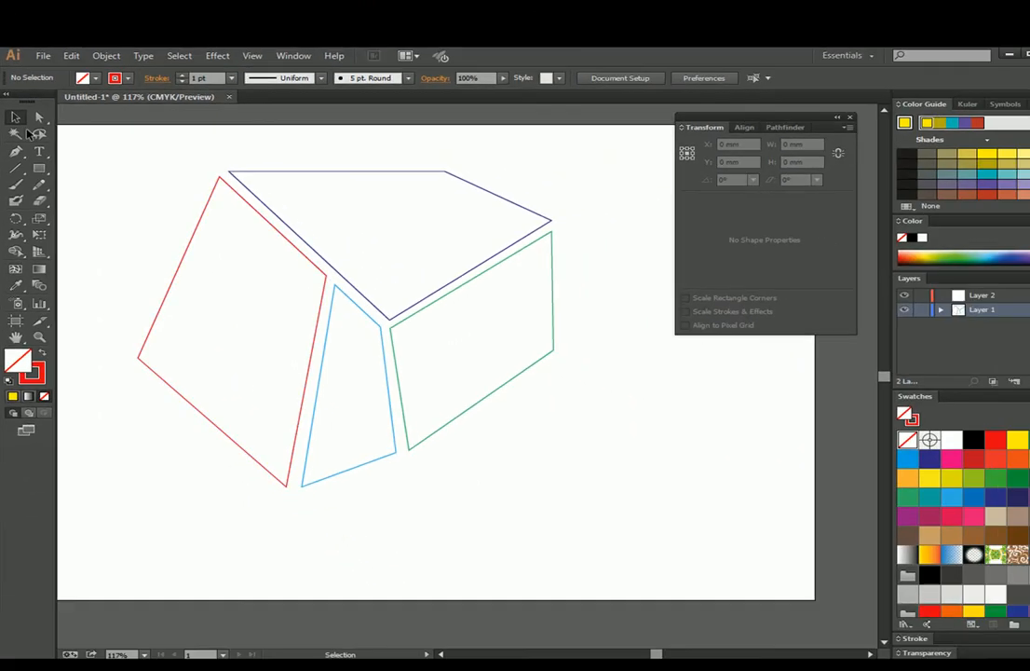
Start opening a file and browse drive D to the Sample folder inside the class-materials folder 일러스트레이터
left_click(41, 55)
left_click(116, 99)
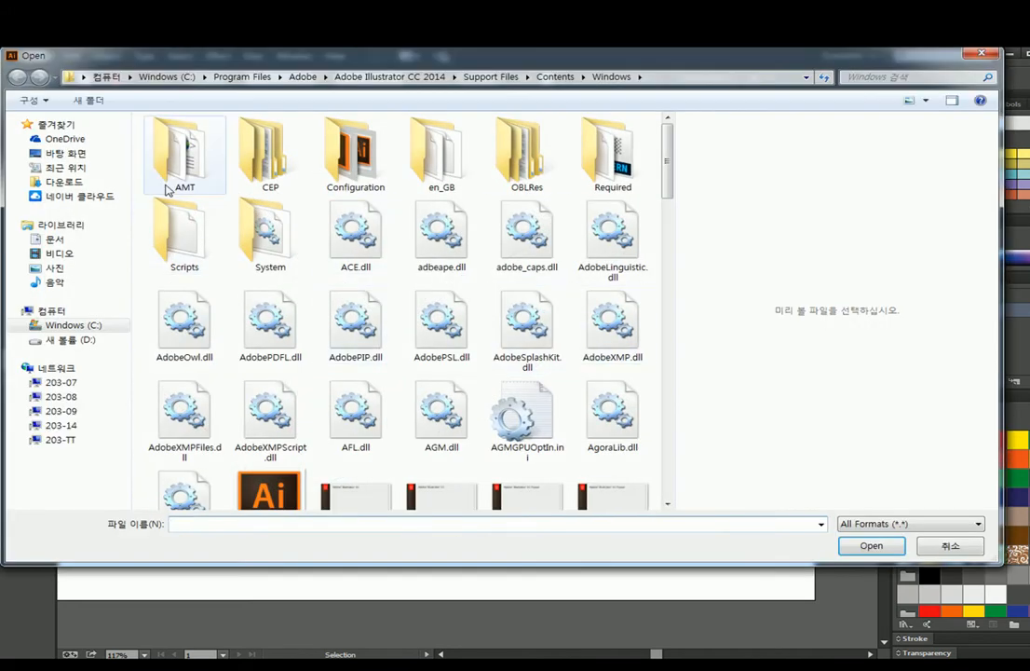
left_click(54, 339)
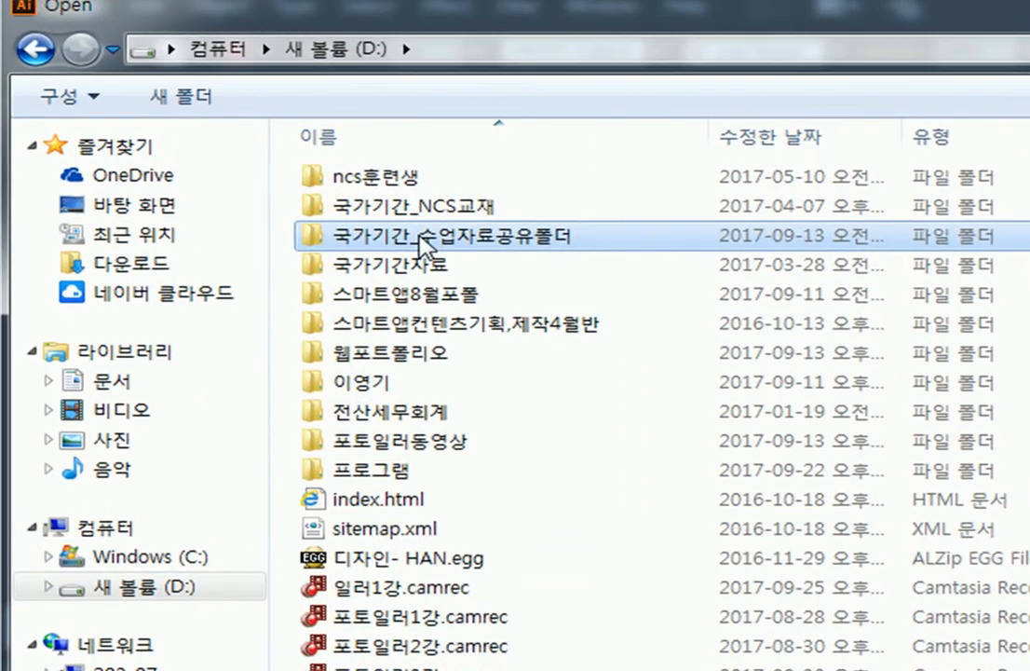
double_click(424, 250)
double_click(360, 239)
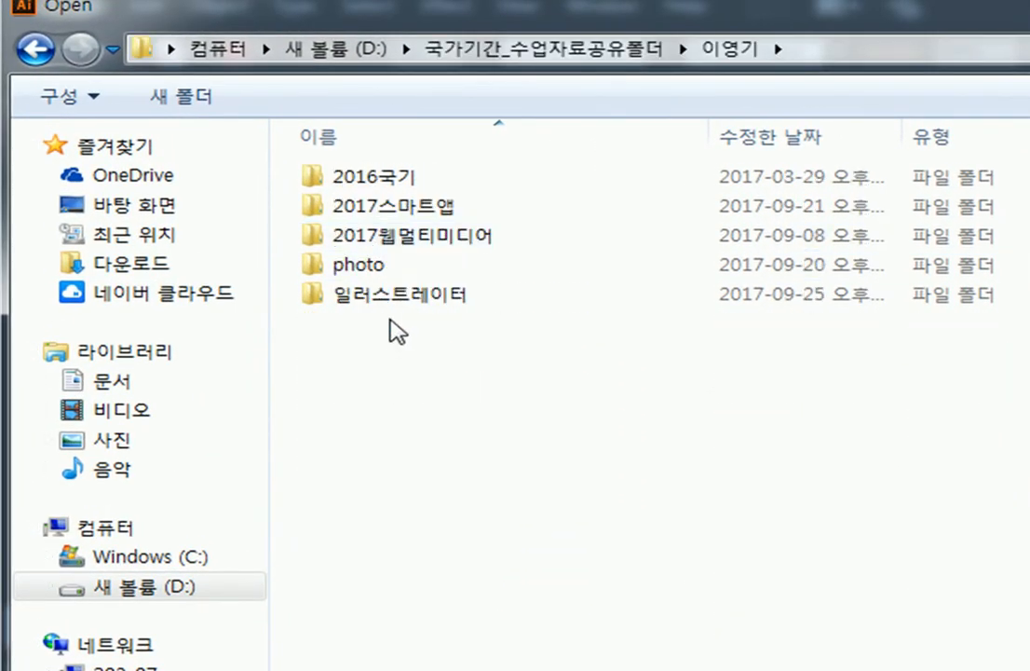
double_click(398, 294)
double_click(355, 174)
double_click(359, 204)
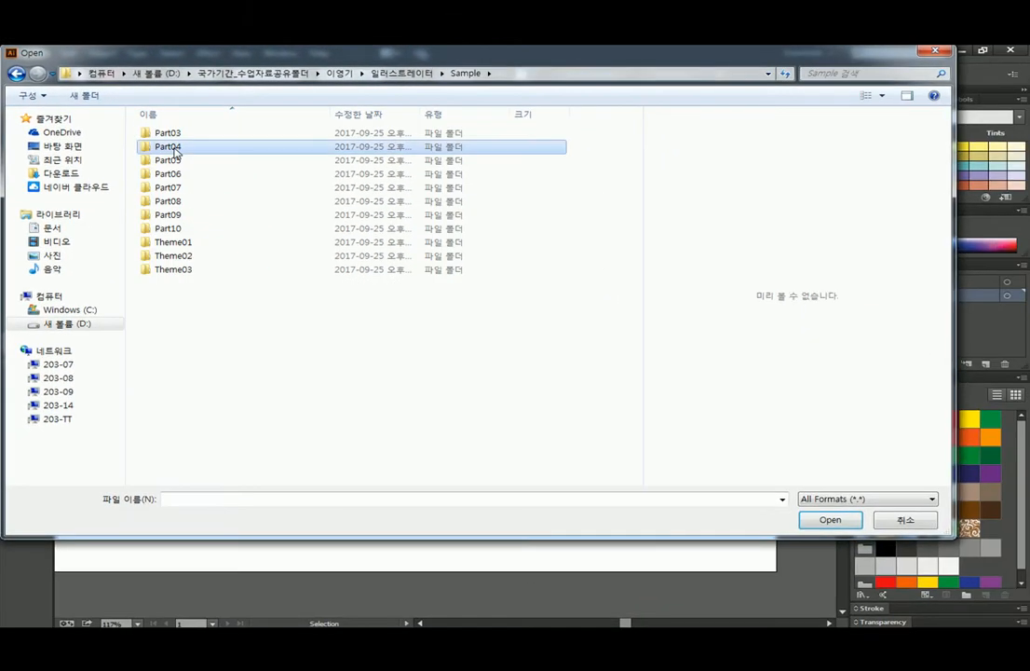
Preview Lesson14.ai in Part04 and Lesson11.ai and Lesson12.ai in Part03, then cancel without opening a file
left_click(171, 135)
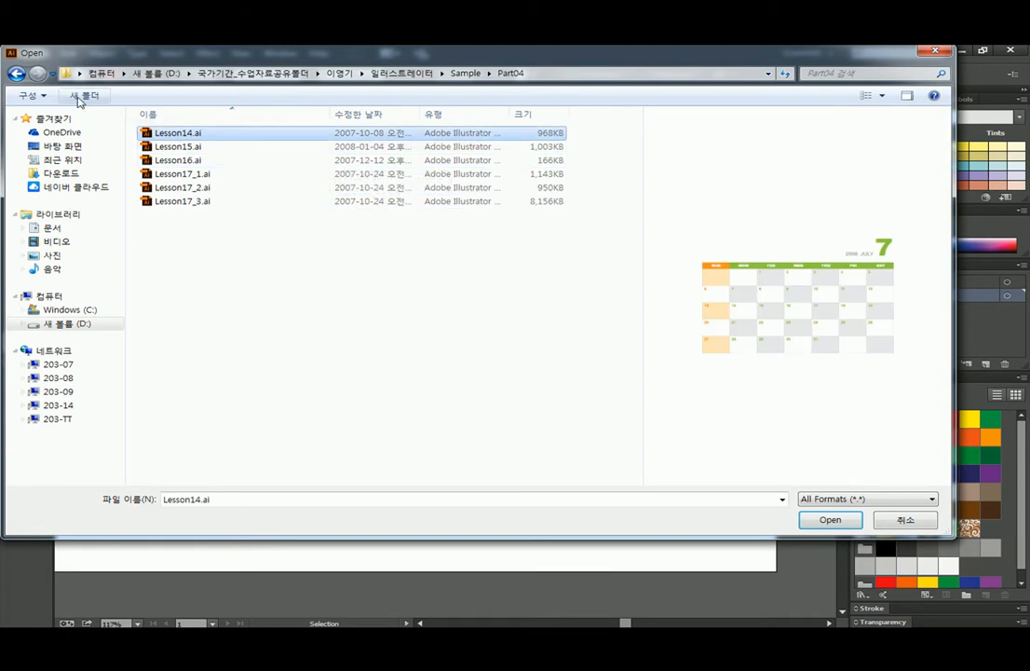
left_click(15, 75)
double_click(184, 133)
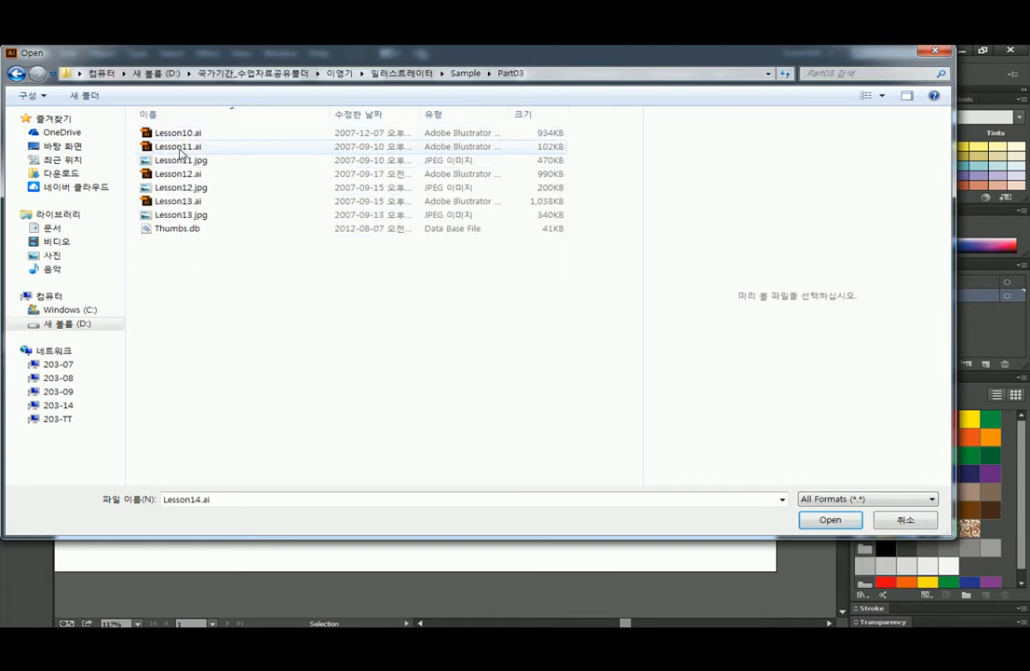
left_click(181, 149)
left_click(171, 173)
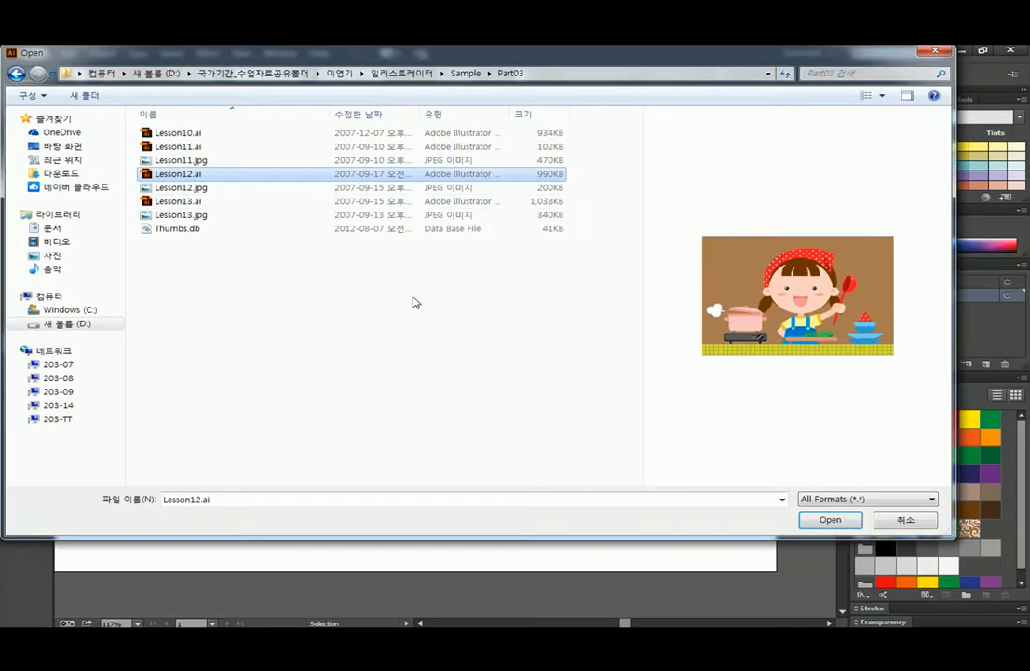
left_click_drag(5, 193, 276, 194)
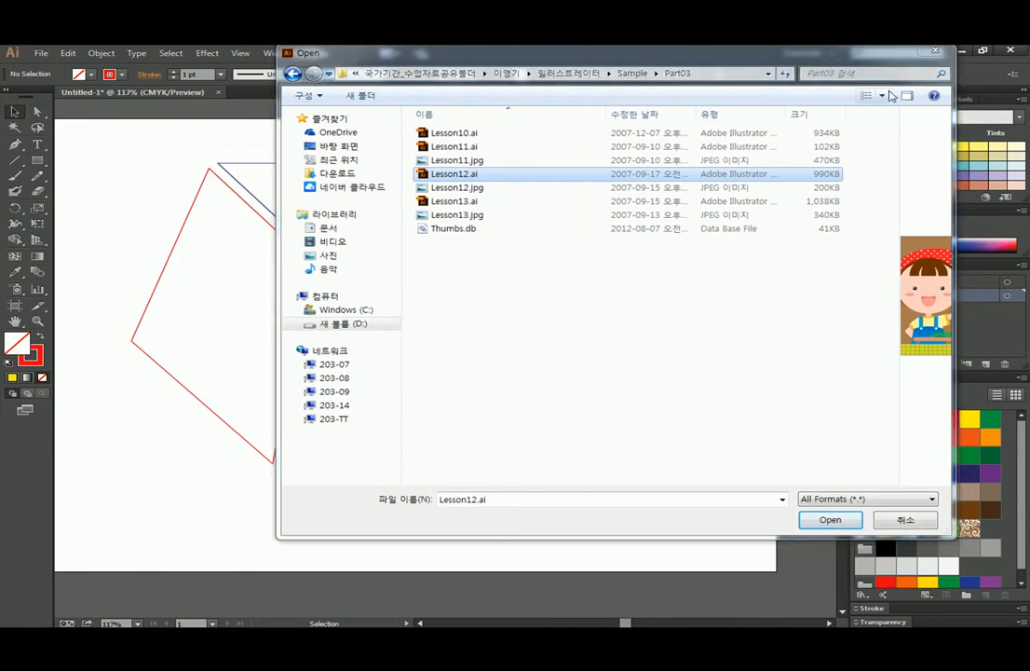
key("Escape")
Select all four shapes with a Selection tool marquee to show their bounding box, and clear the selection
left_click_drag(146, 151, 534, 469)
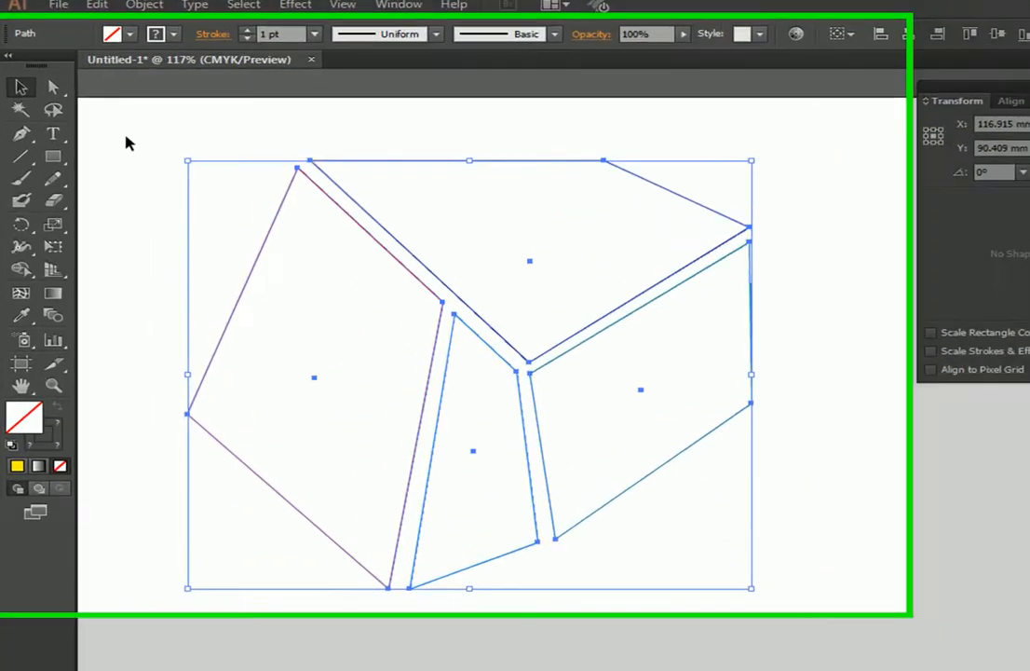
left_click(90, 152)
left_click_drag(850, 623, 862, 638)
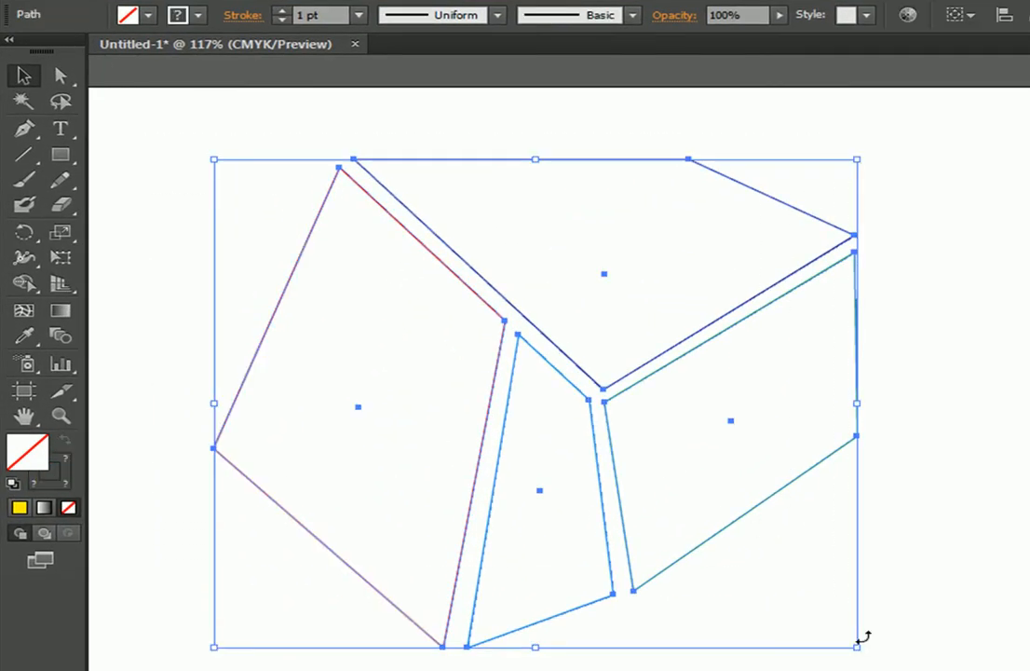
left_click(931, 593)
Try deleting the red shape's top anchor point with the Direct Selection tool, undo the deletion and clear the selection
left_click(61, 76)
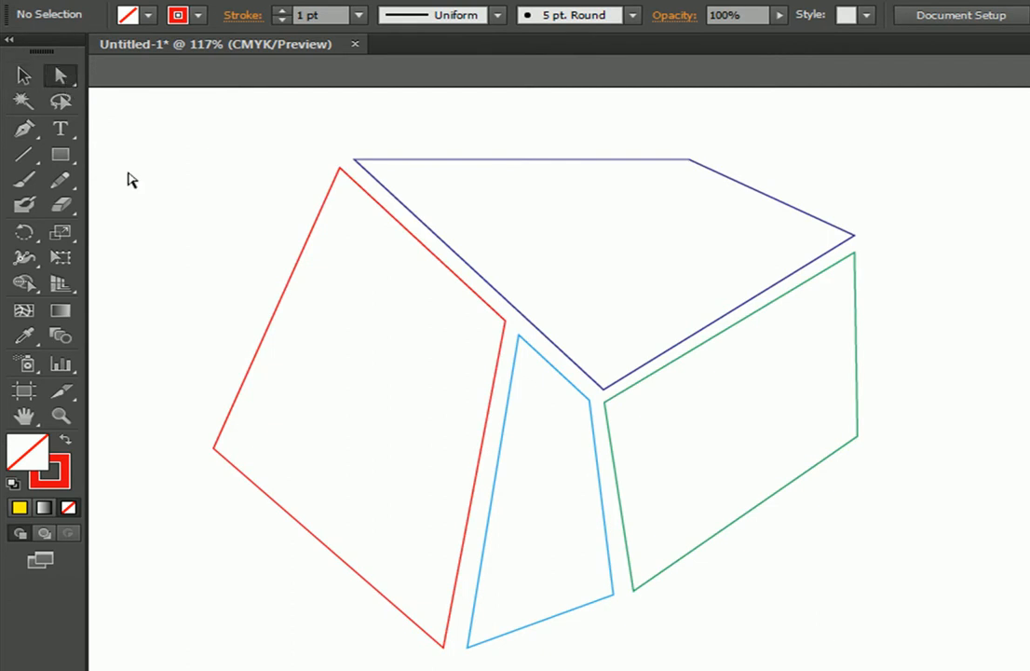
left_click(340, 168)
key("Delete")
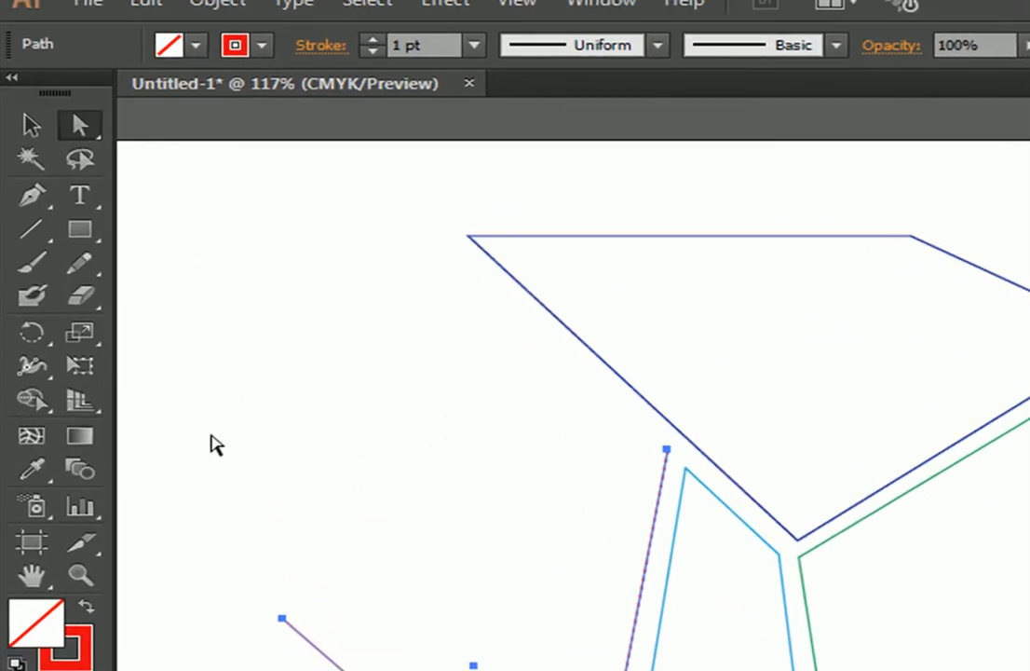
key("ctrl+z")
left_click(317, 240)
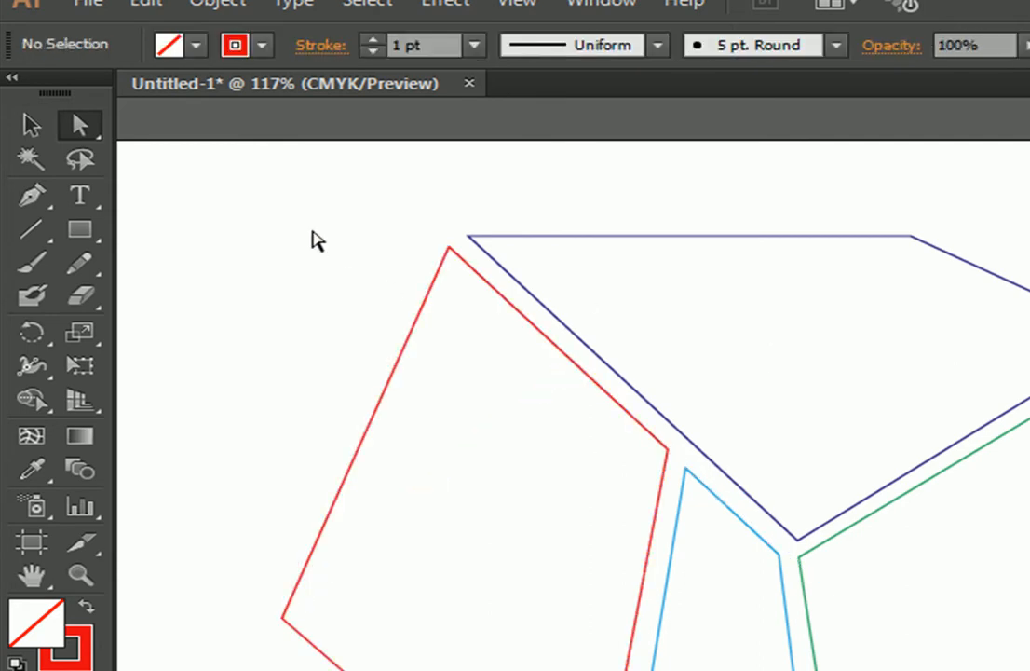
Marquee all four shapes with Direct Selection, switch through the Selection, Lasso and Magic Wand tools to compare them, and clear the selection
left_click_drag(156, 35, 965, 636)
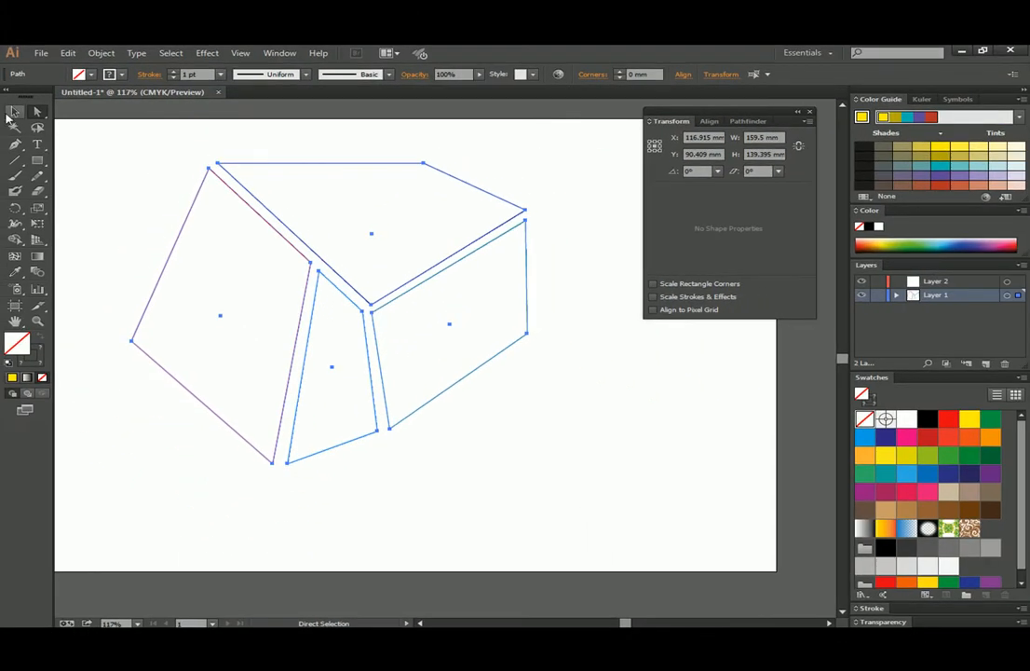
left_click(11, 111)
left_click(37, 111)
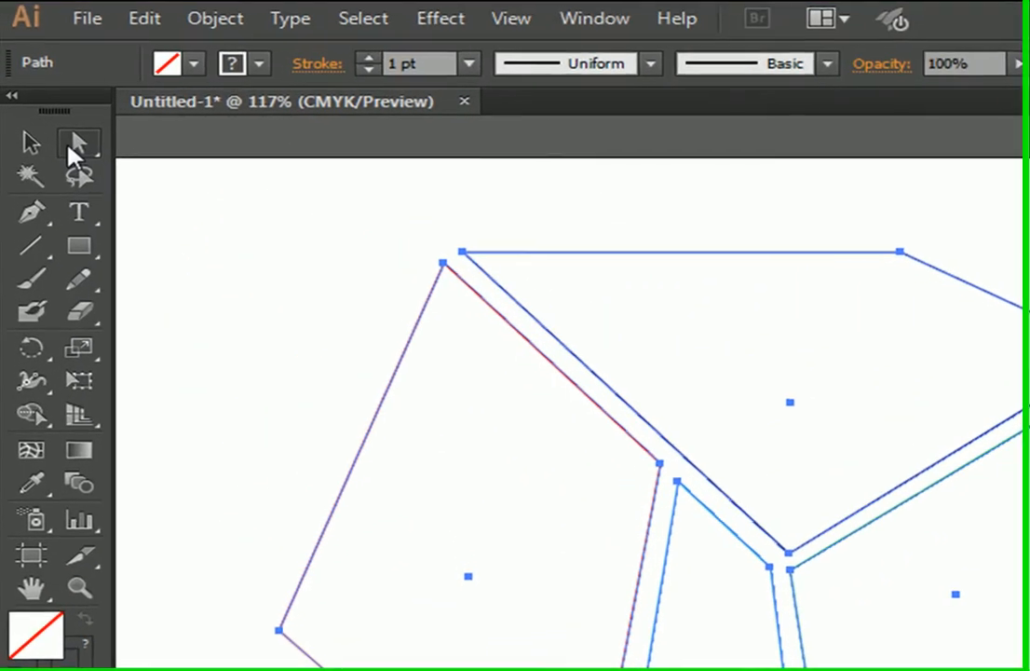
left_click(67, 176)
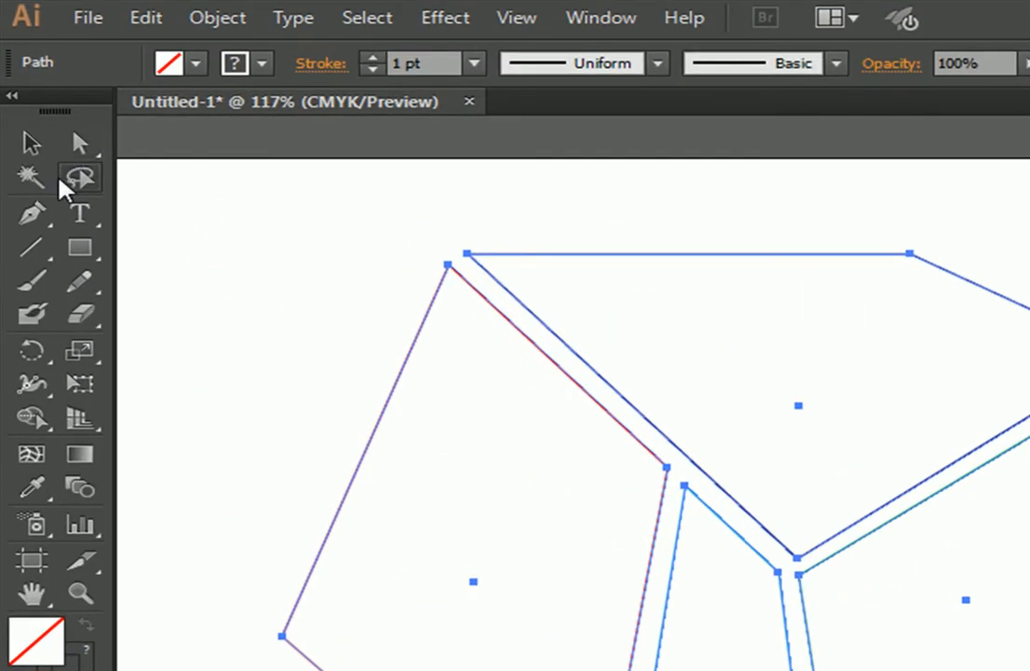
left_click(35, 187)
left_click(82, 142)
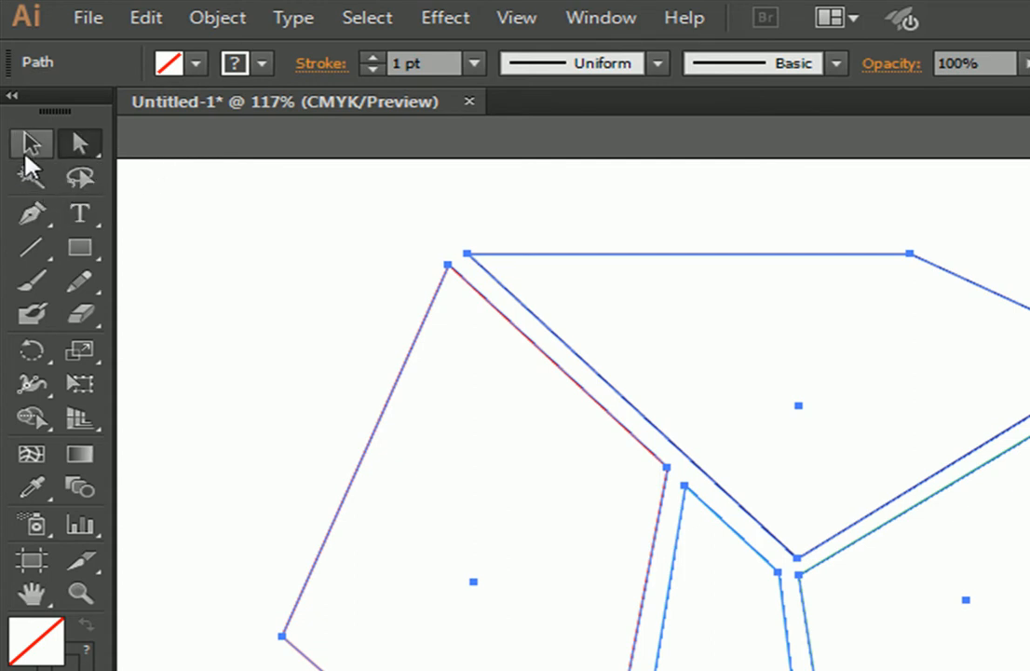
left_click(31, 144)
left_click(306, 284)
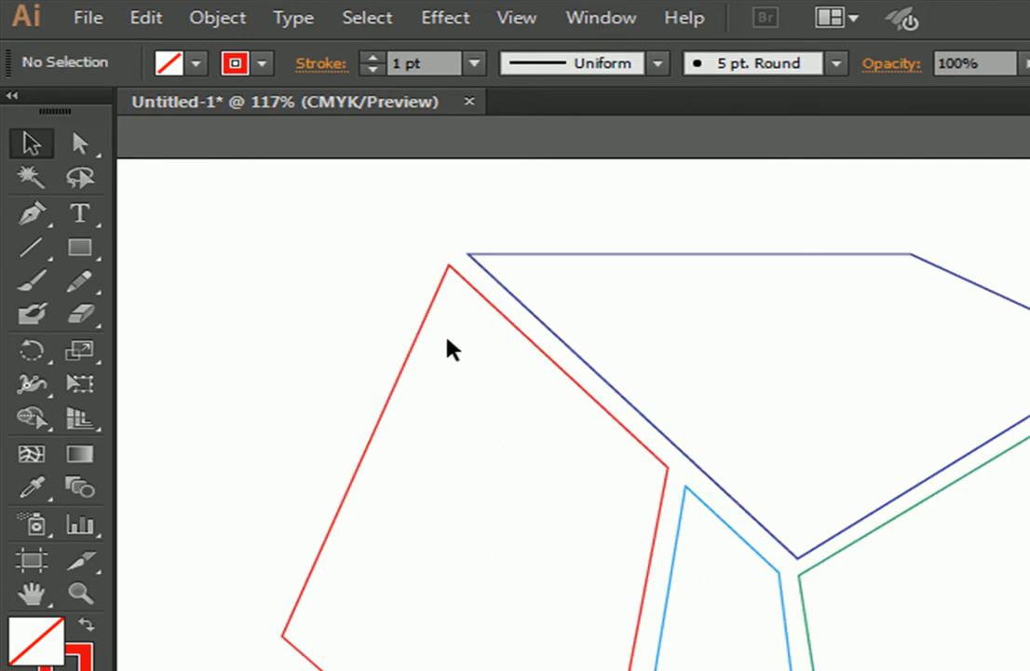
Select the whole red shape, and use Direct Selection to move its top anchor point down and away from the dark blue shape
left_click(436, 298)
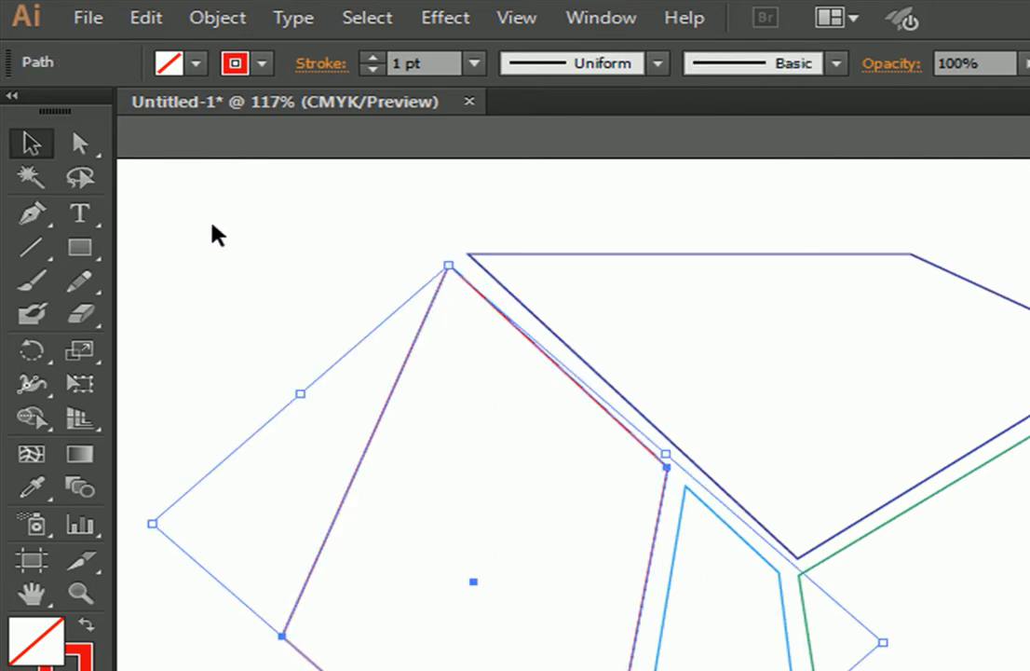
left_click(78, 145)
left_click_drag(451, 267, 344, 365)
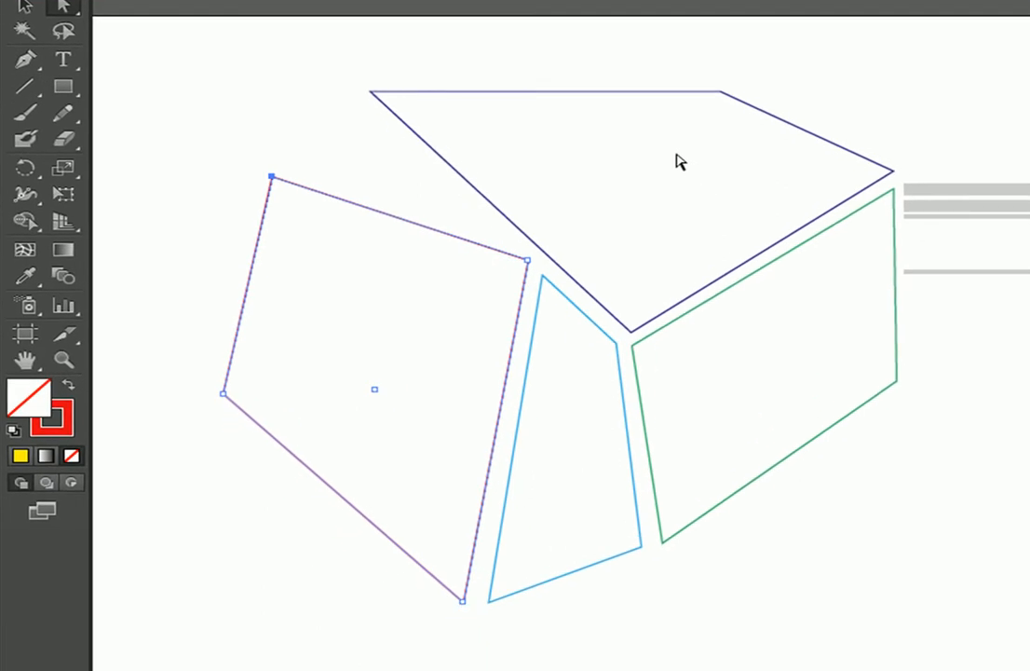
Select all four shapes with marquees and delete them from the artboard using the Selection tool
left_click_drag(161, 36, 971, 643)
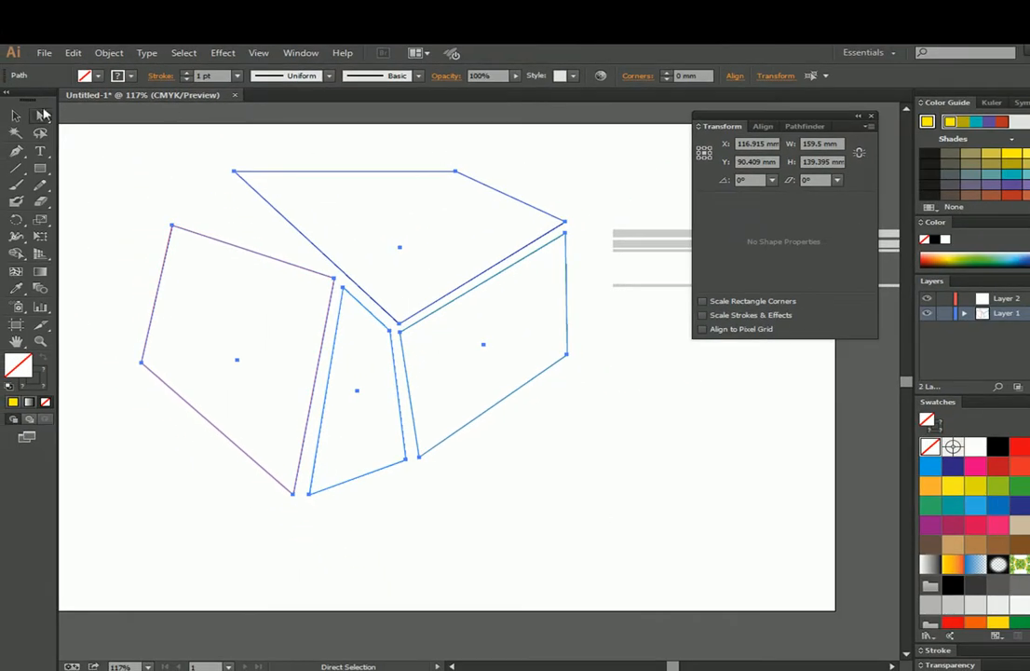
left_click(16, 115)
left_click_drag(132, 142, 624, 557)
key("Delete")
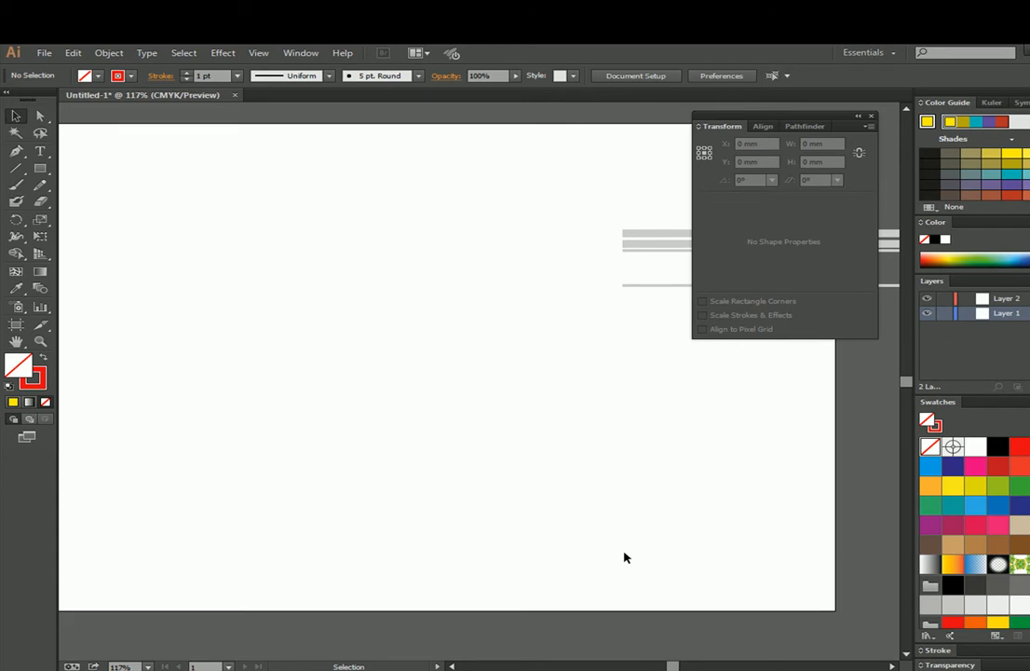
Open Lesson10.ai from the Sample > Part03 folder on drive D and close the floating Transform panel
left_click(41, 52)
left_click(94, 97)
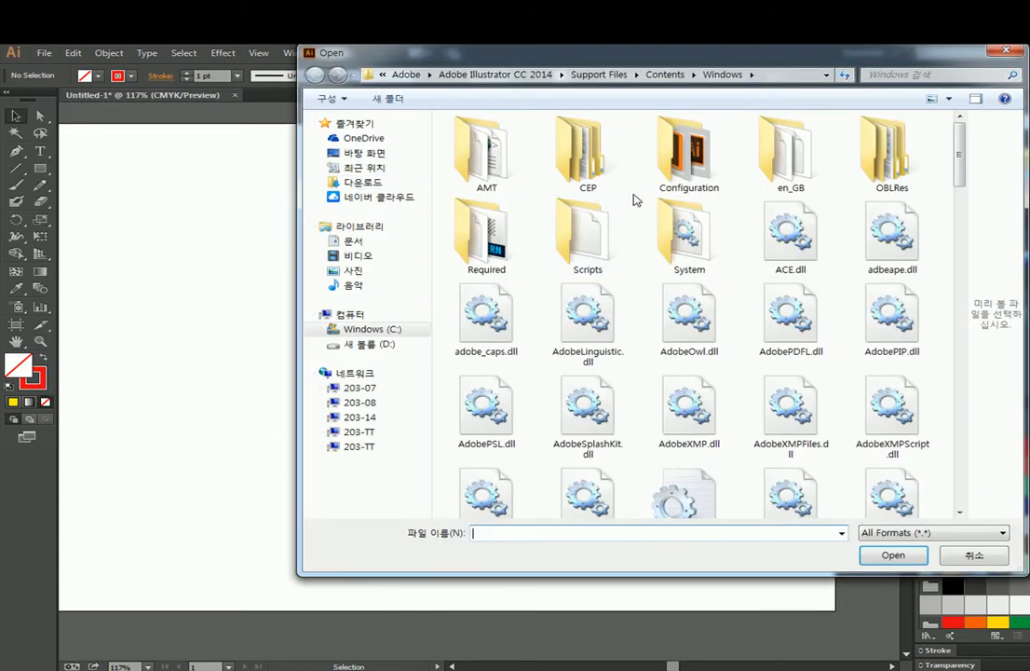
left_click(366, 344)
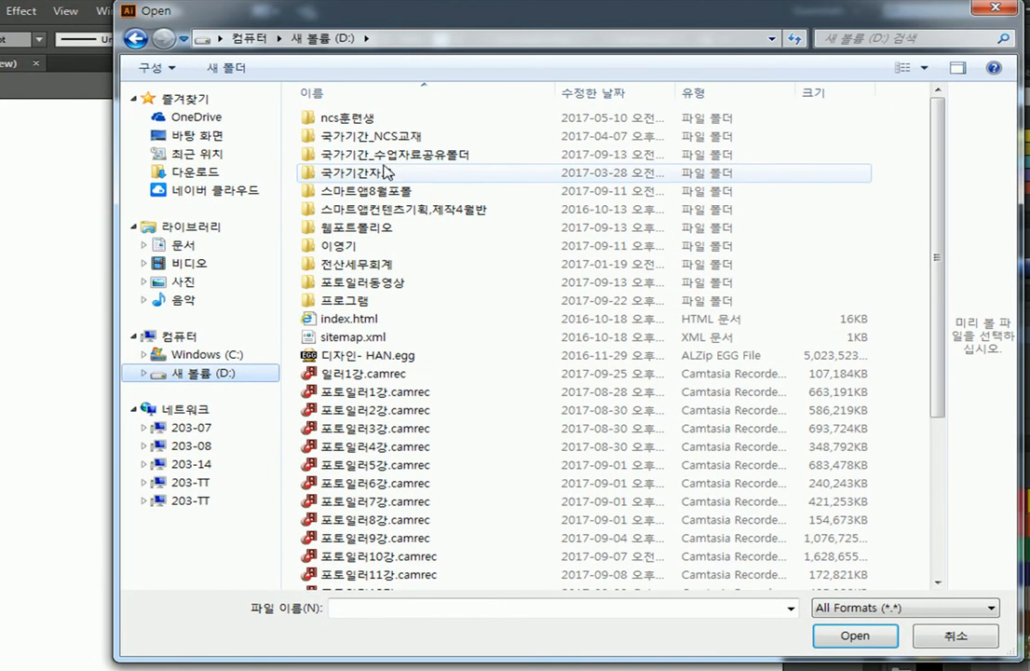
double_click(363, 157)
double_click(340, 155)
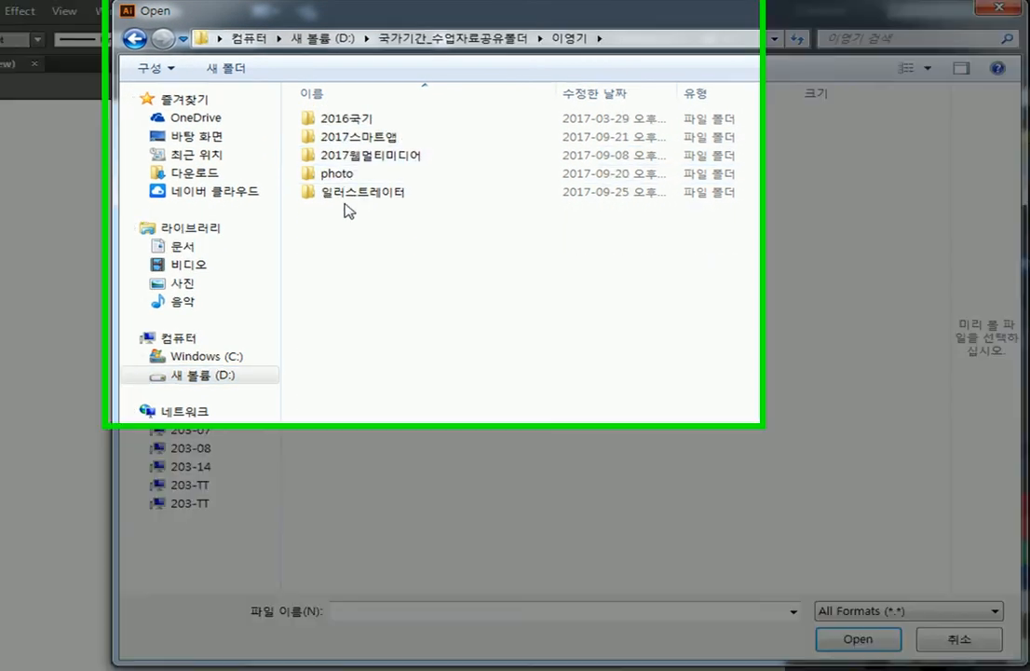
double_click(343, 193)
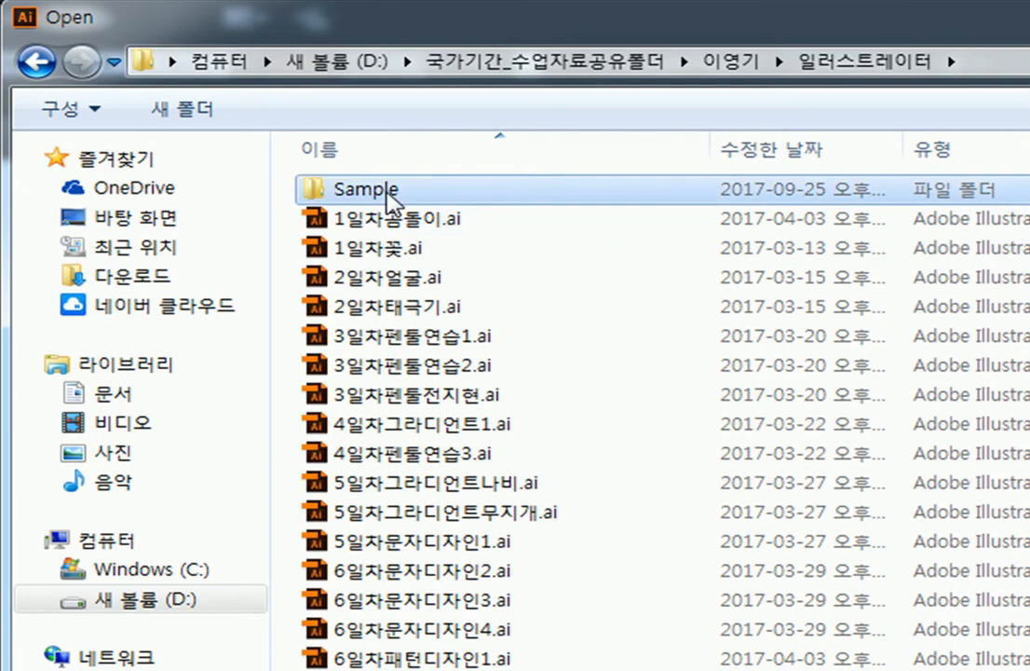
double_click(390, 190)
double_click(441, 193)
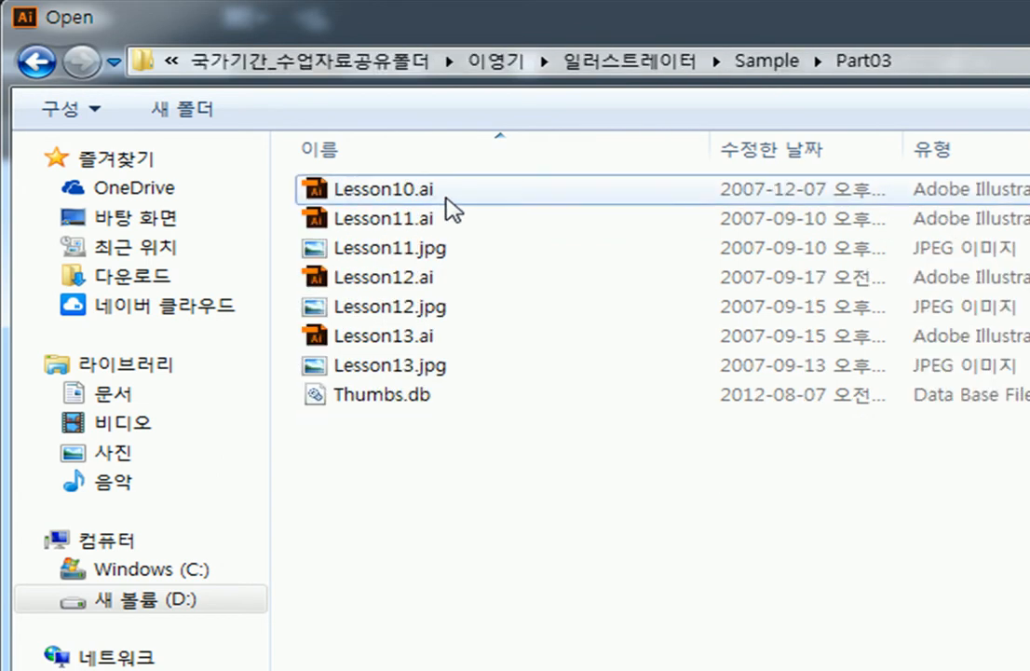
left_click(446, 199)
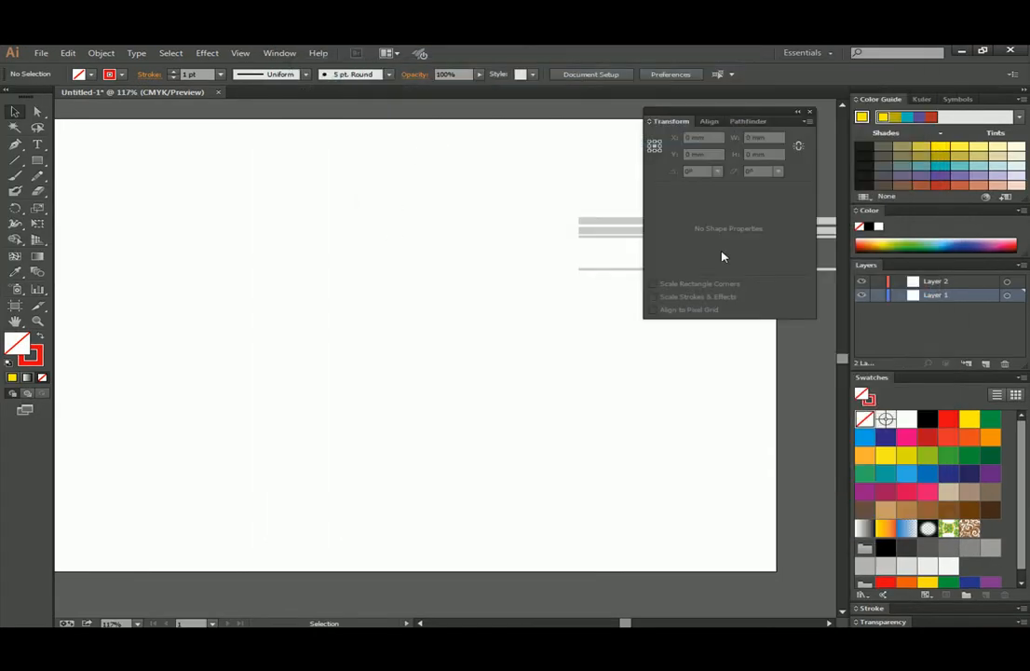
left_click(812, 112)
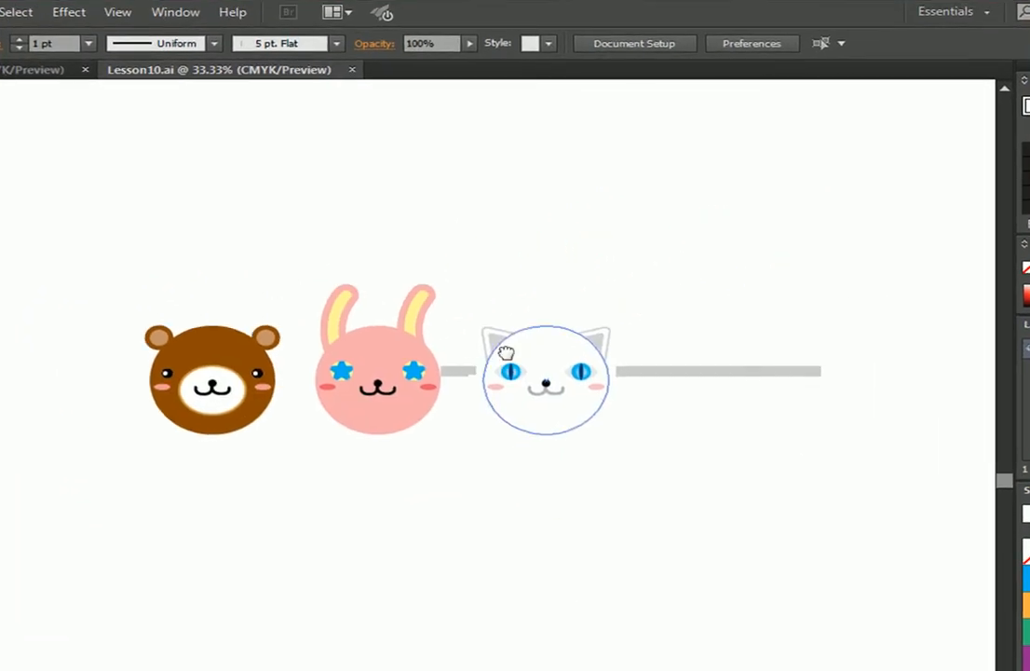
Marquee-select the bear, rabbit and cat faces to show their paths, and clear the selection
left_click_drag(506, 353, 422, 391)
scroll(210, 377, "up", 2)
scroll(298, 330, "down", 1)
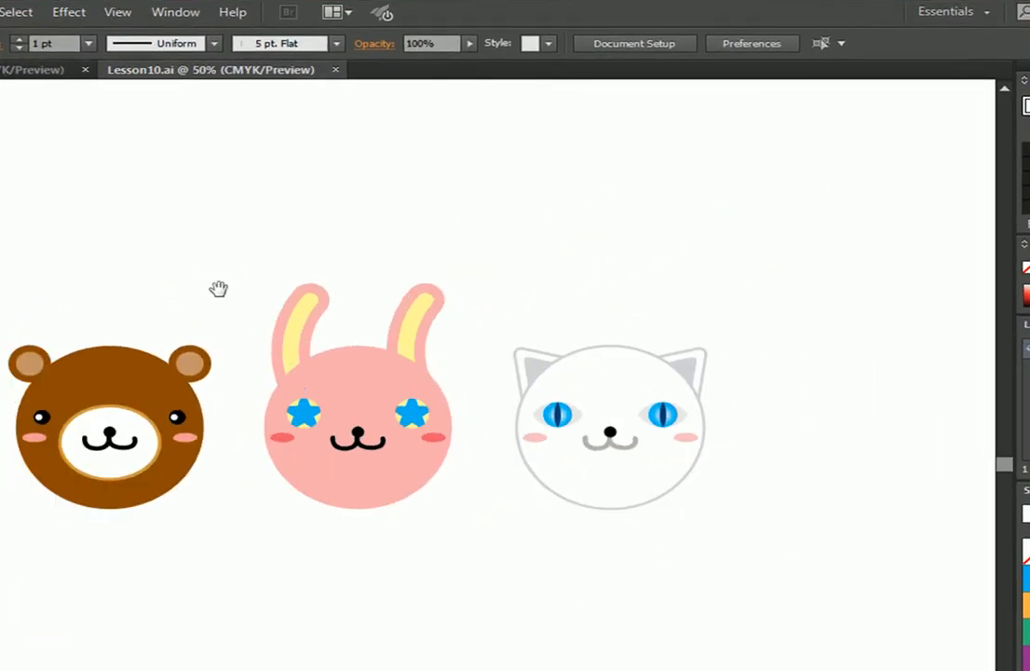
left_click_drag(223, 291, 296, 274)
left_click_drag(34, 239, 734, 543)
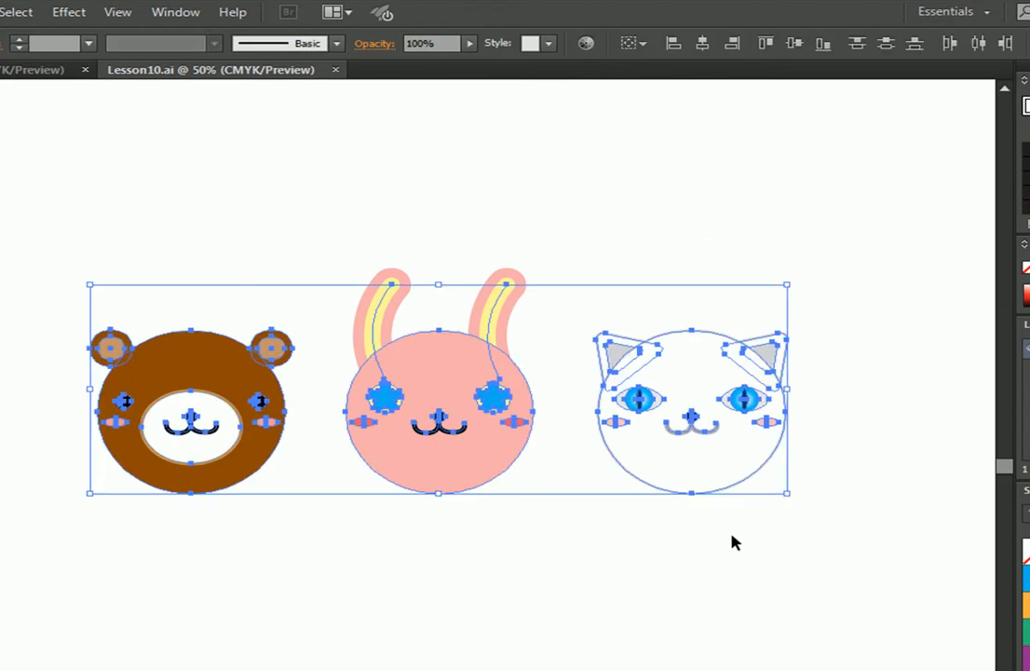
left_click(785, 562)
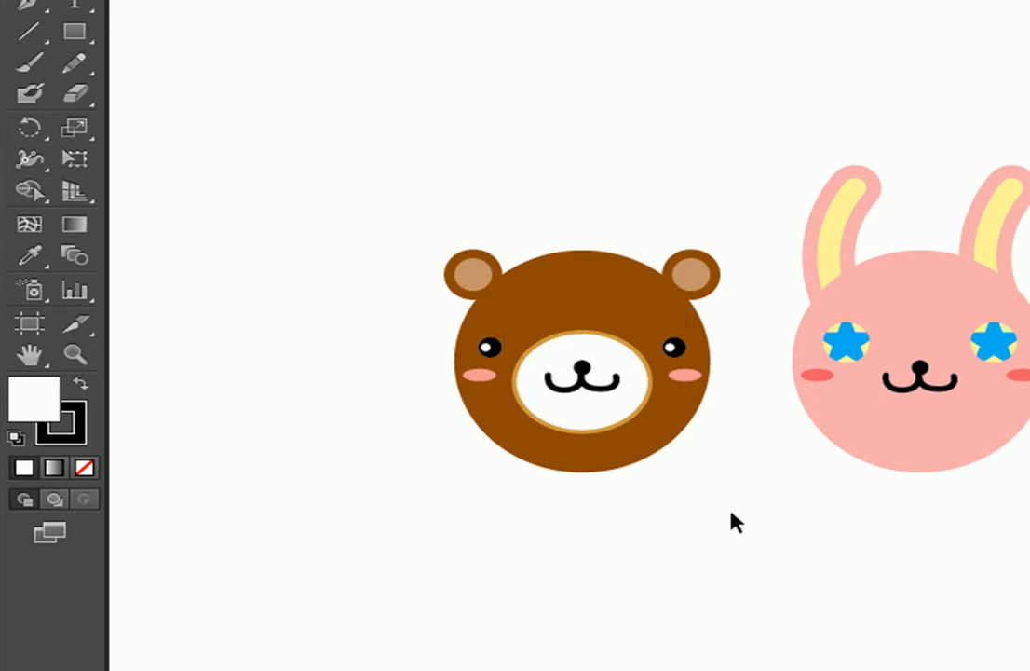
Look over the whole page of animal artwork, select everything in the document and deselect it again
scroll(791, 600, "down", 10)
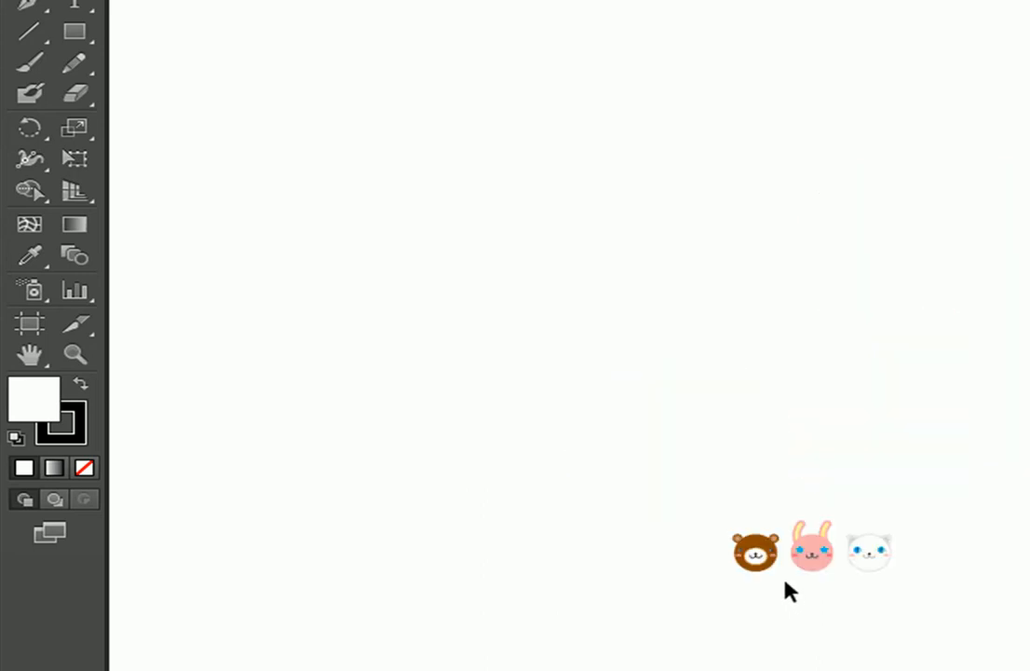
scroll(791, 591, "up", 5)
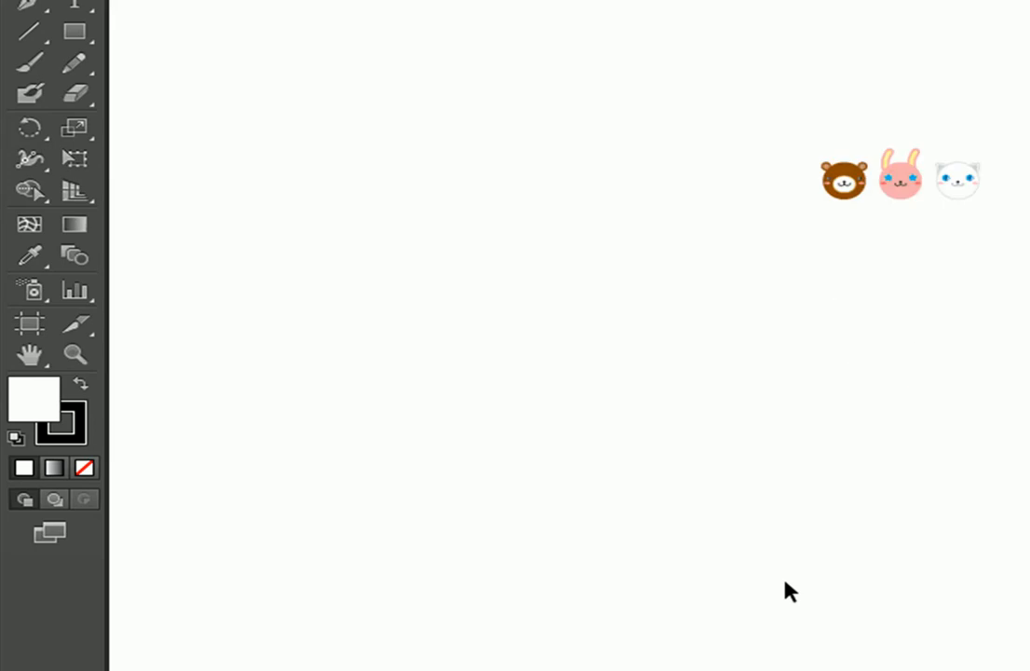
left_click_drag(979, 157, 819, 429)
scroll(821, 371, "up", 2)
key("ctrl+a")
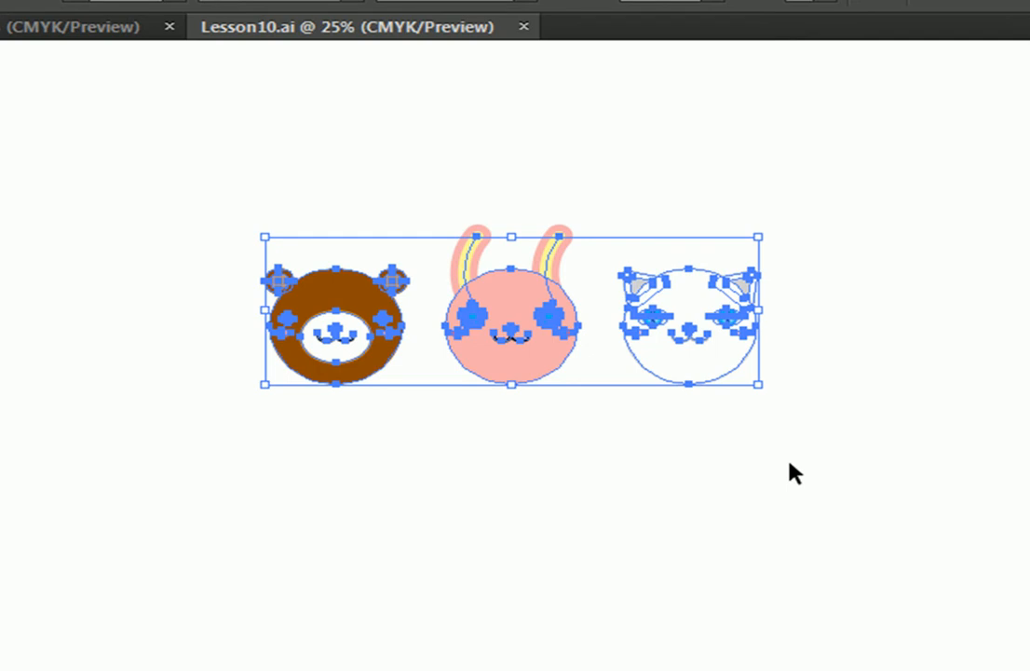
left_click(918, 473)
Lock Layer 1 with the sample artwork and add a new layer above it
scroll(710, 431, "up", 1)
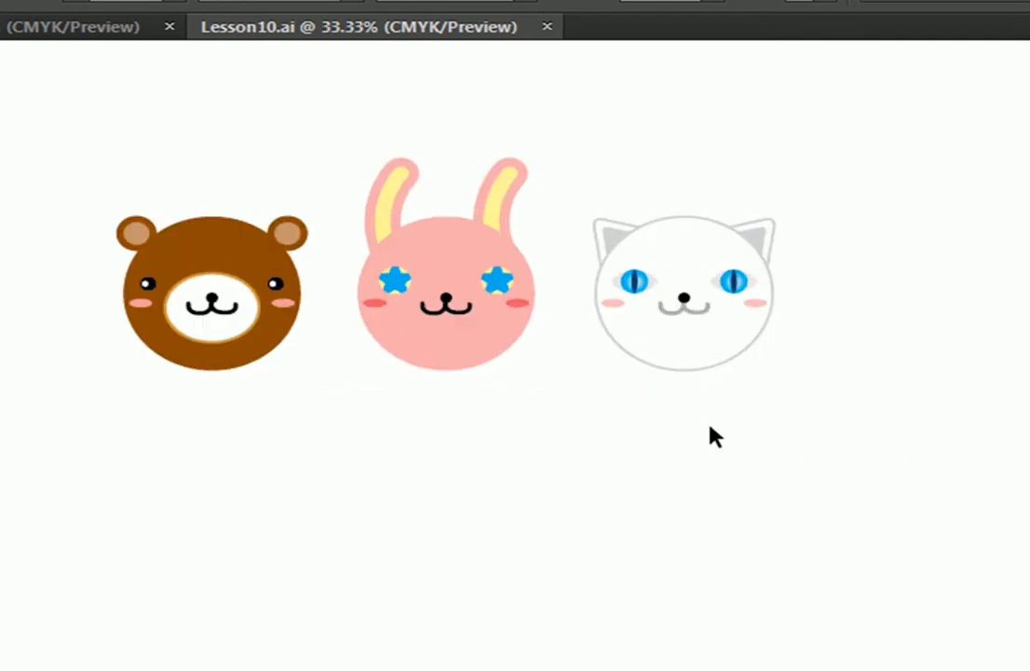
left_click_drag(683, 430, 780, 594)
scroll(781, 599, "up", 1)
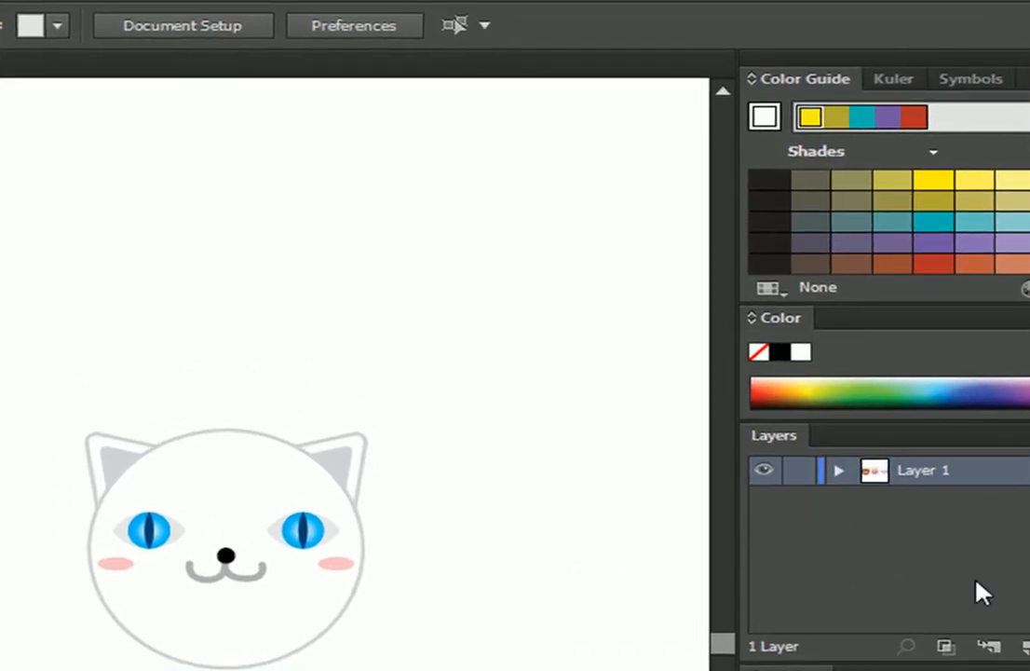
left_click(798, 473)
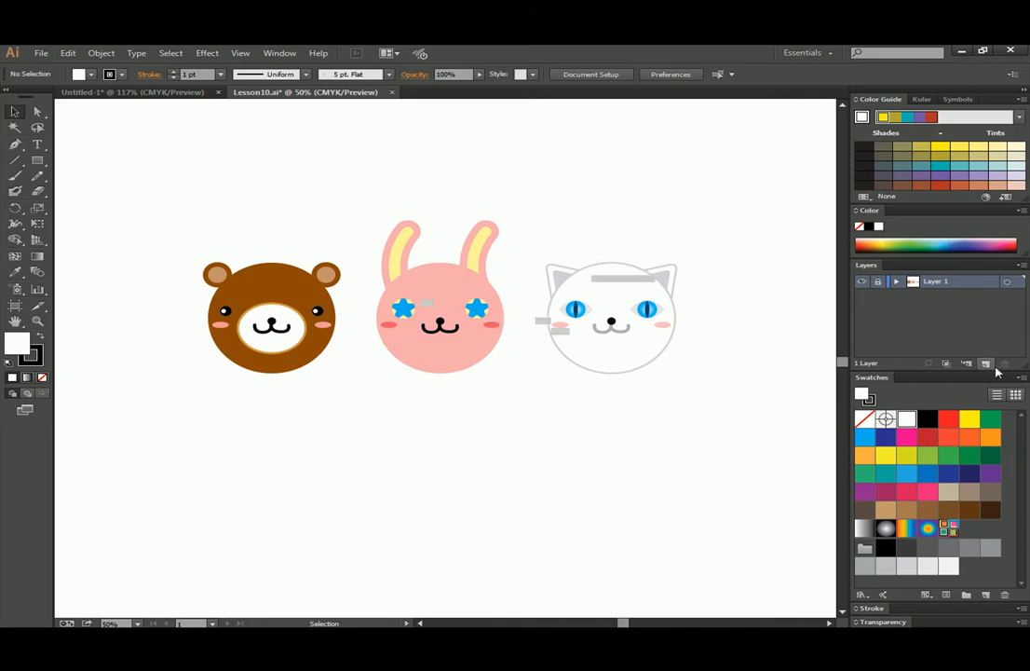
left_click(986, 364)
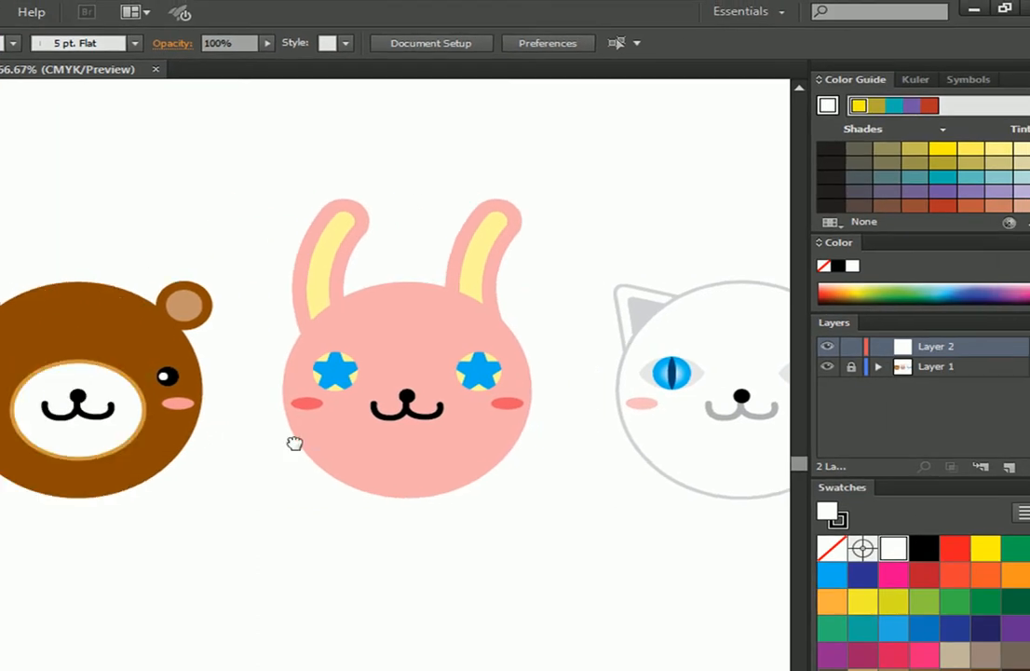
Draw a face outline with the Ellipse tool below the bear, matching the width and height of its head
scroll(341, 450, "up", 1)
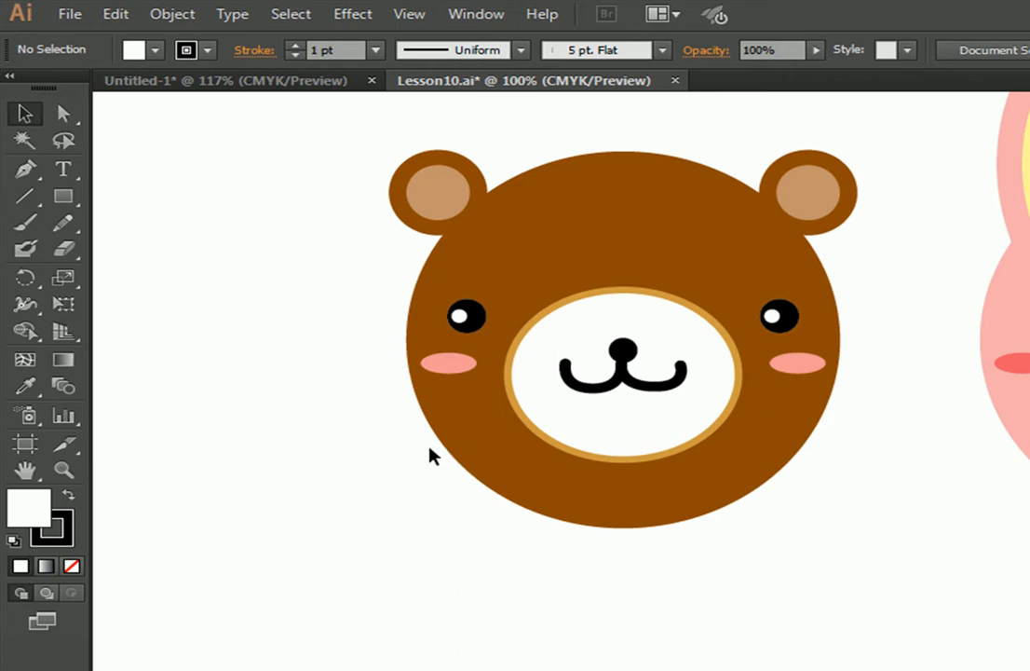
scroll(338, 426, "down", 1)
left_click_drag(329, 421, 336, 392)
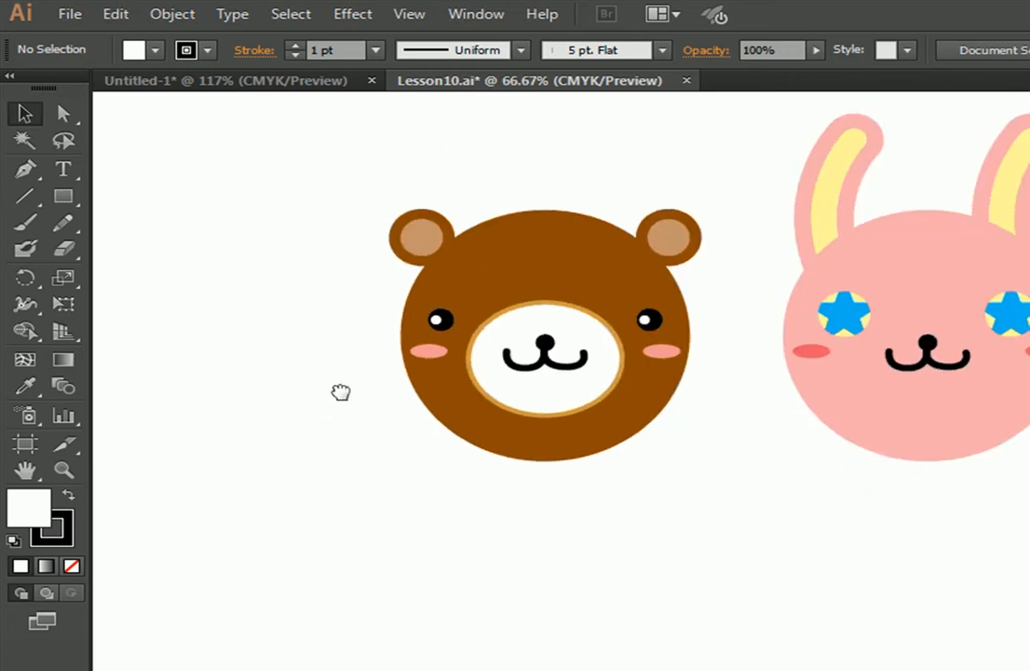
left_click(67, 199)
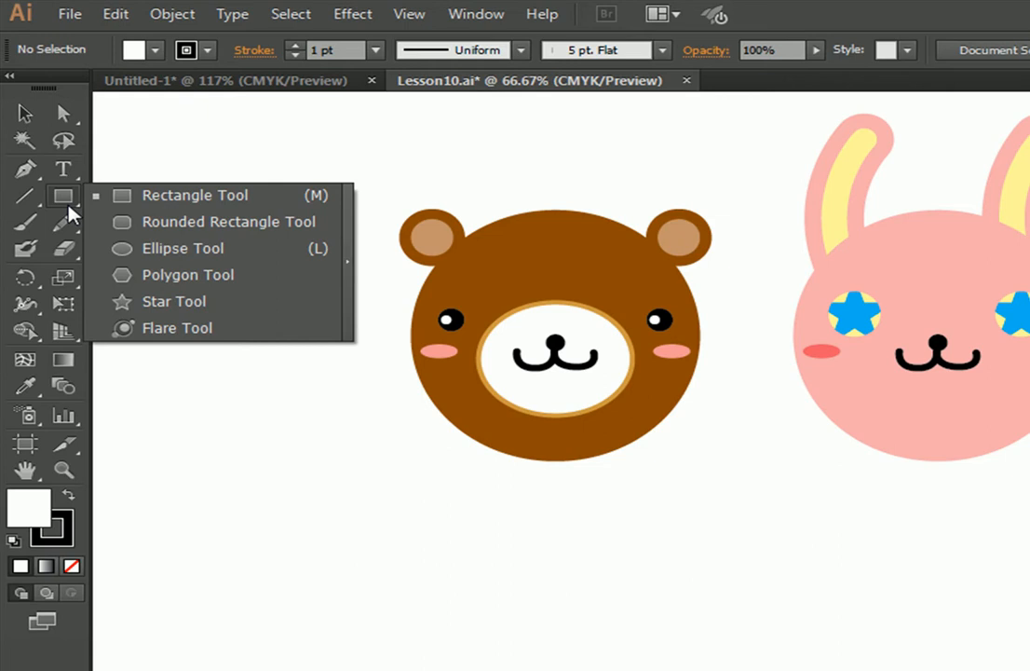
left_click(183, 250)
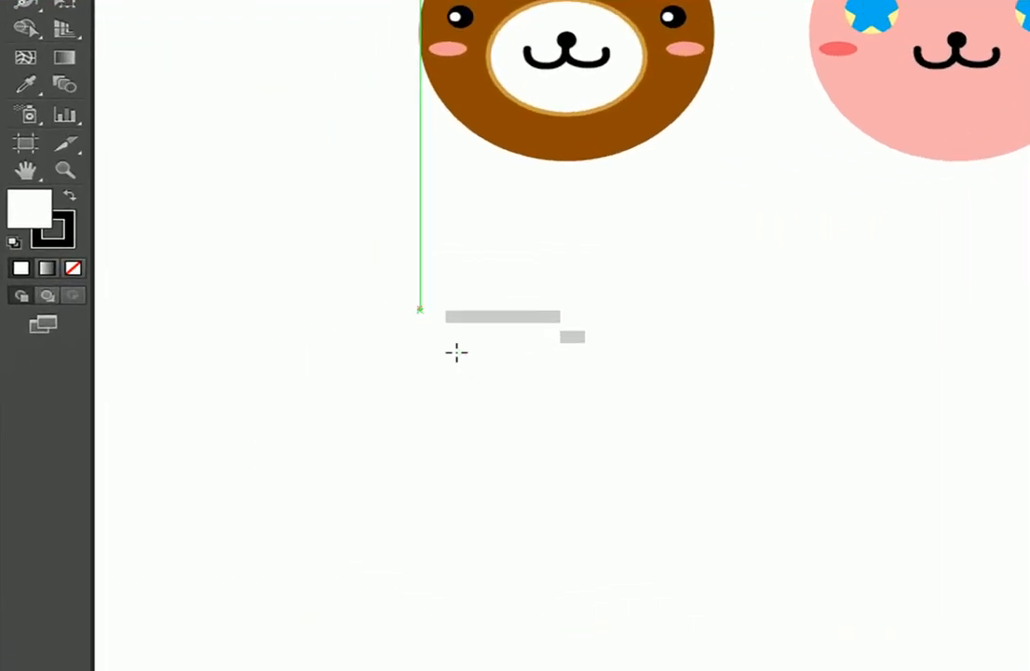
left_click_drag(419, 308, 649, 567)
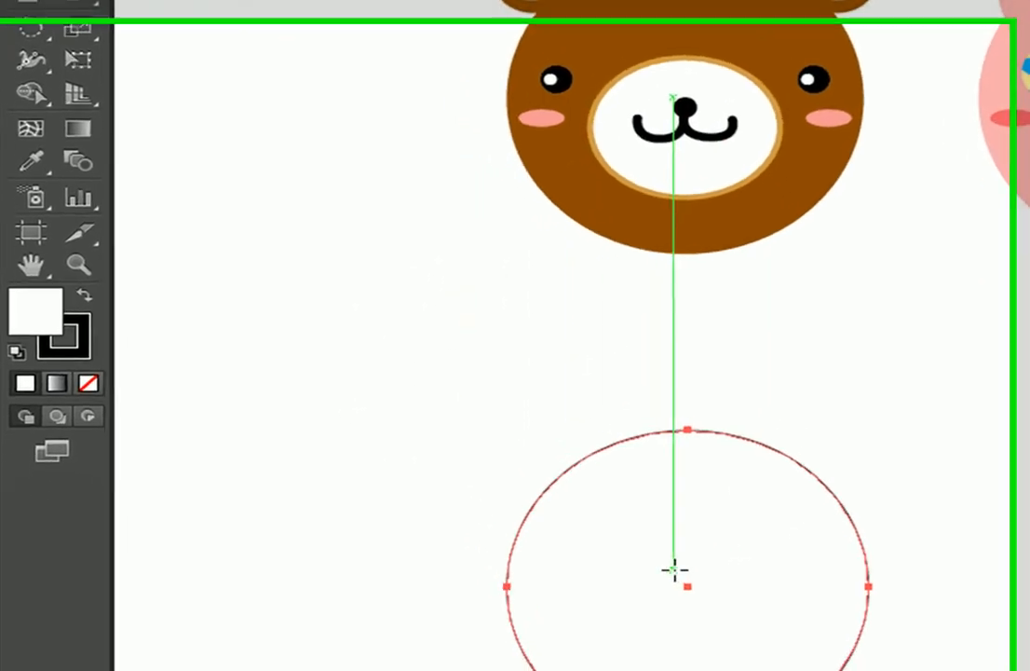
Draw an outer ear ellipse at the upper left of the new face outline and a smaller ellipse inside it
left_click_drag(695, 401, 667, 428)
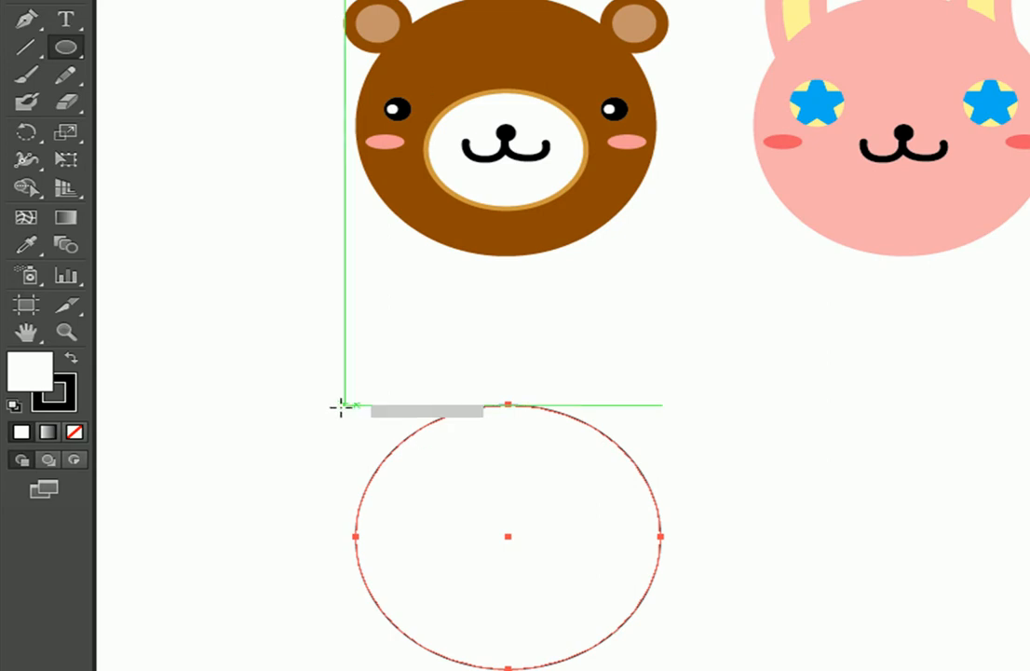
left_click_drag(344, 416, 379, 456)
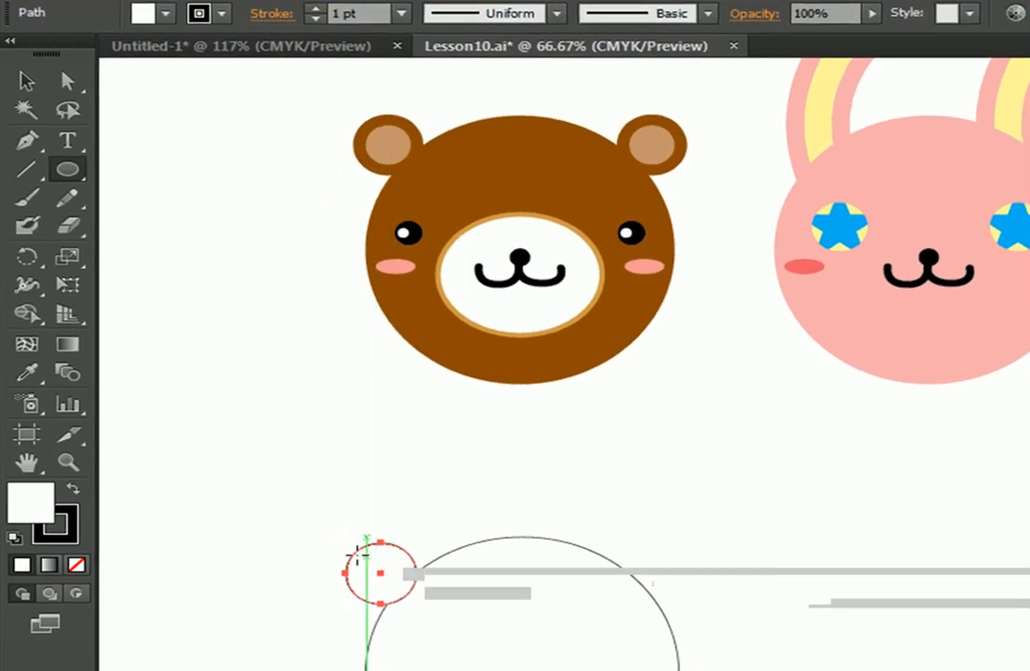
left_click_drag(353, 551, 398, 601)
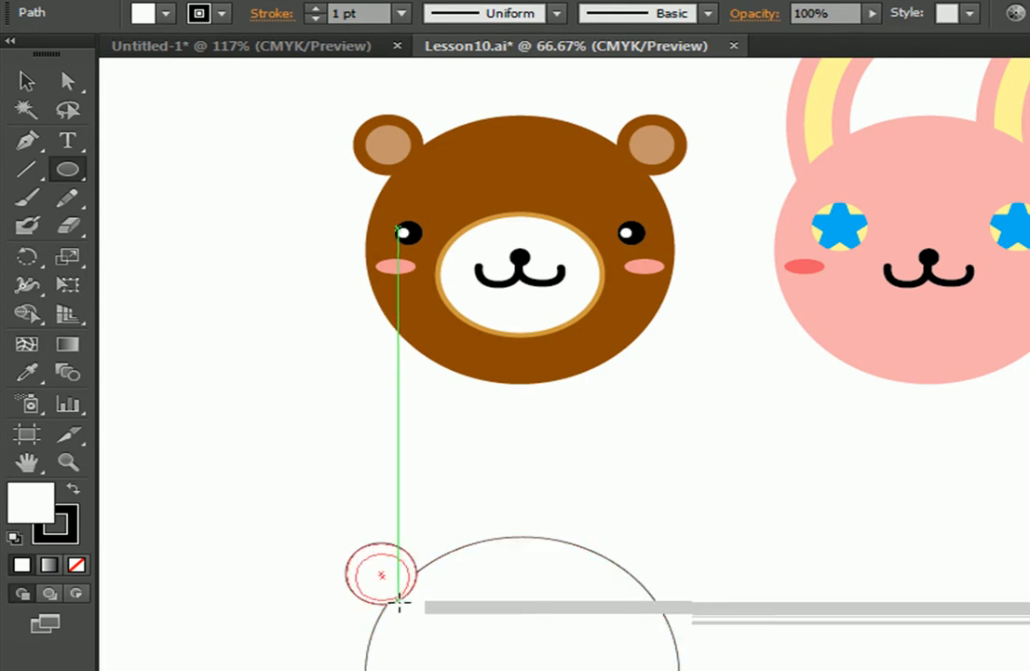
left_click_drag(396, 595, 397, 595)
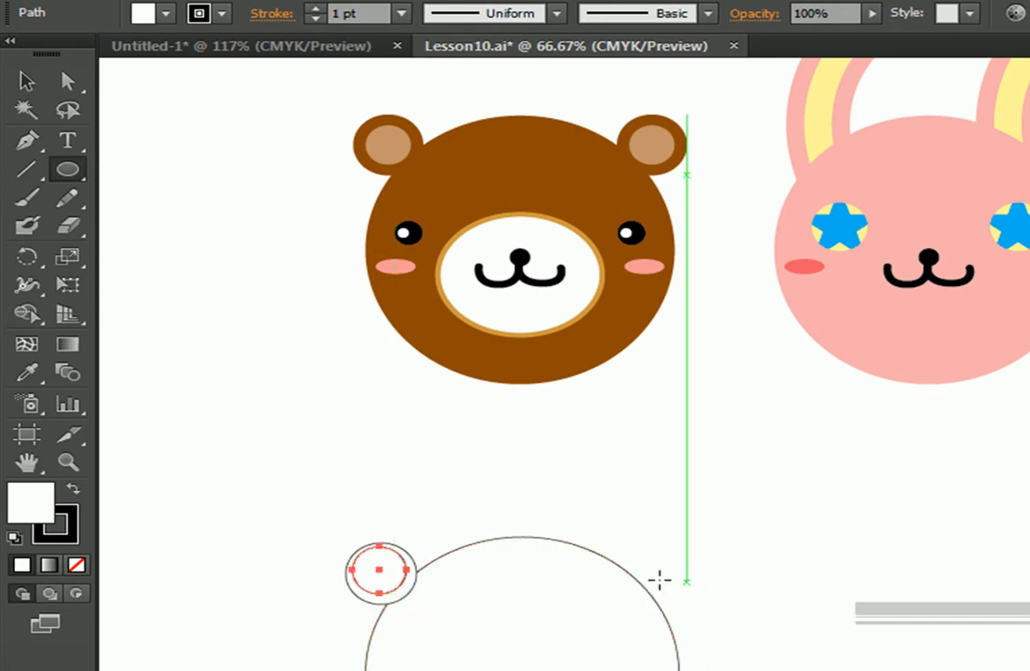
Nudge the inner ear ellipse down and to the right to centre it within the outer one
key("Down")
key("Down")
key("Down")
key("Right")
key("Right")
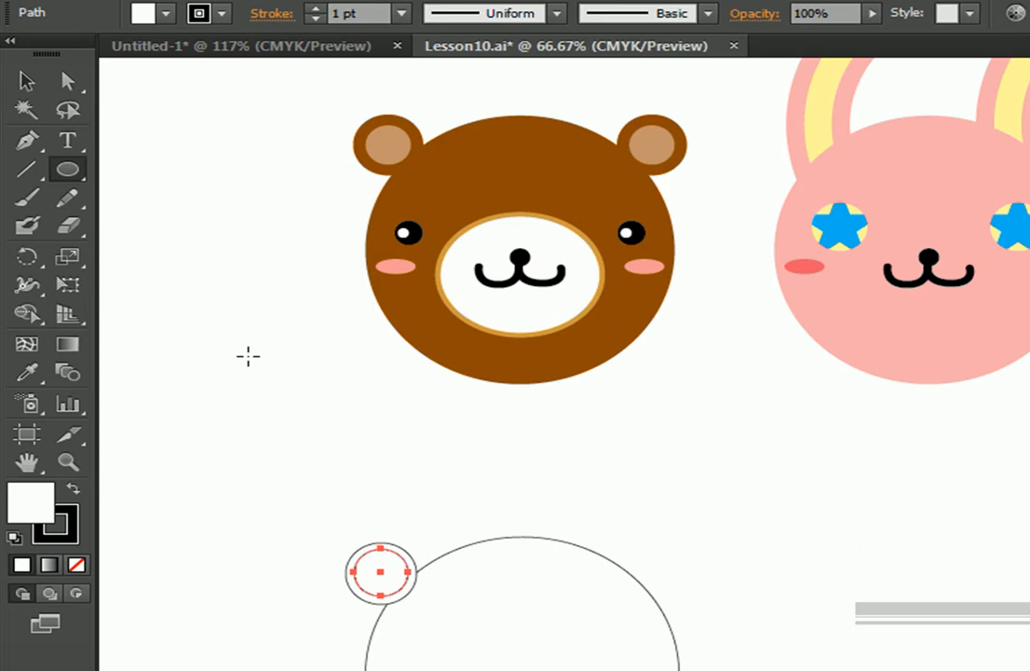
Select both left ear ellipses, place a horizontally aligned copy at the upper right of the face, and deselect
key("v")
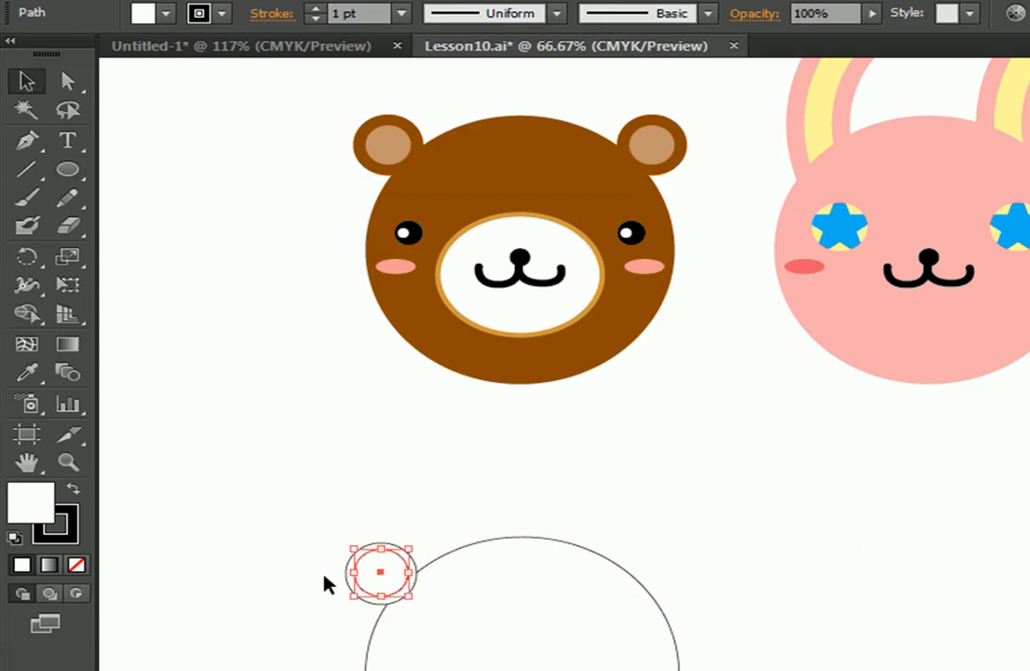
left_click(306, 522)
left_click_drag(369, 565, 375, 566)
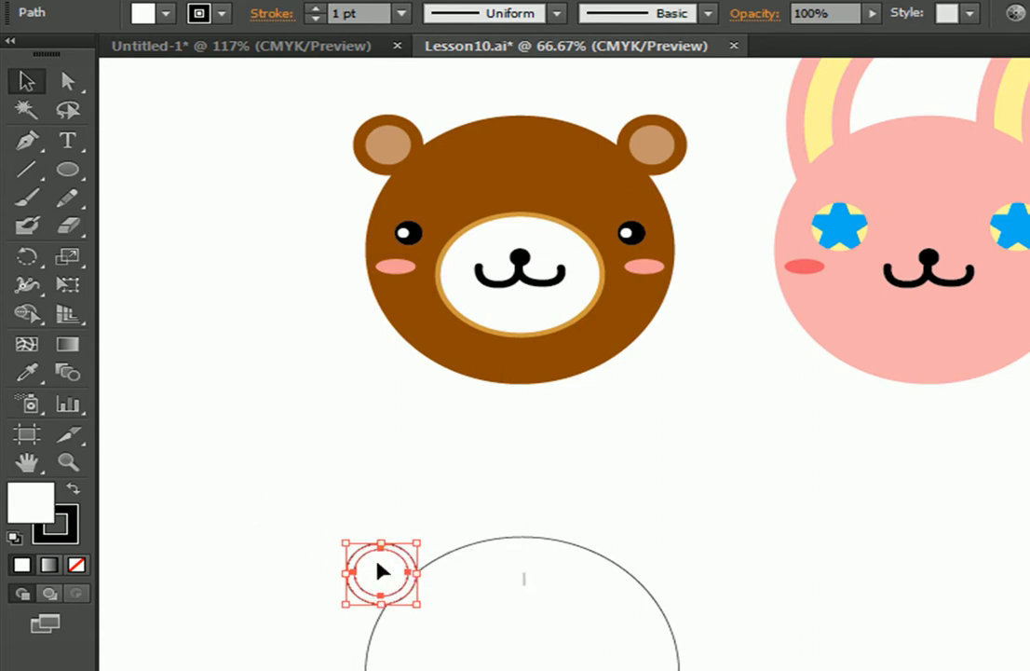
left_click_drag(374, 566, 657, 591)
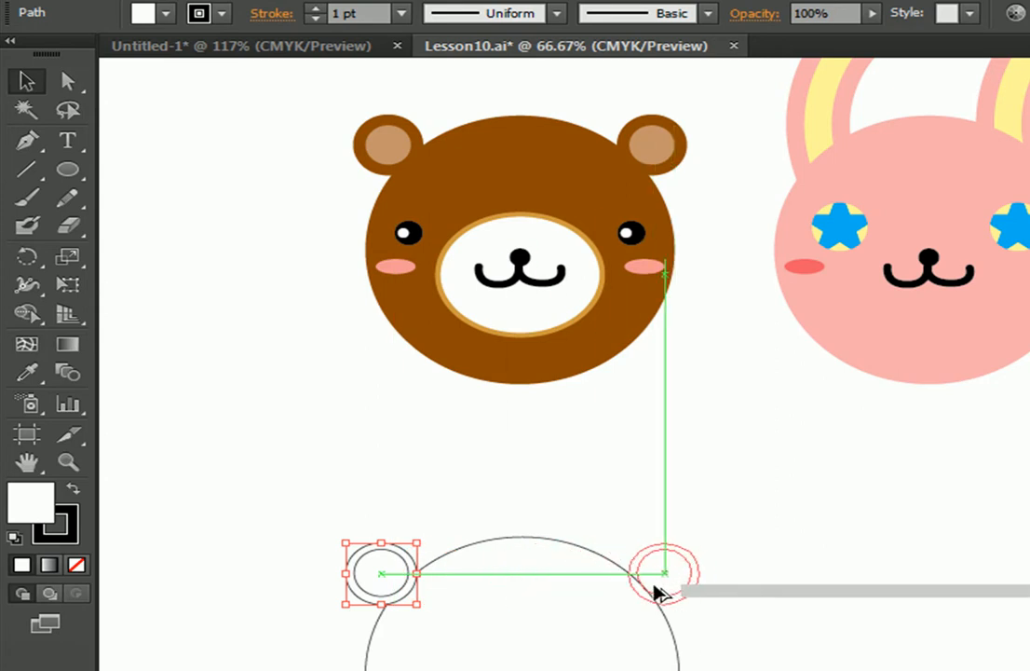
left_click_drag(658, 593, 656, 592)
mouse_move(655, 593)
left_mouse_down()
mouse_move(625, 602)
mouse_move(451, 575)
mouse_move(396, 577)
mouse_move(650, 592)
left_mouse_up()
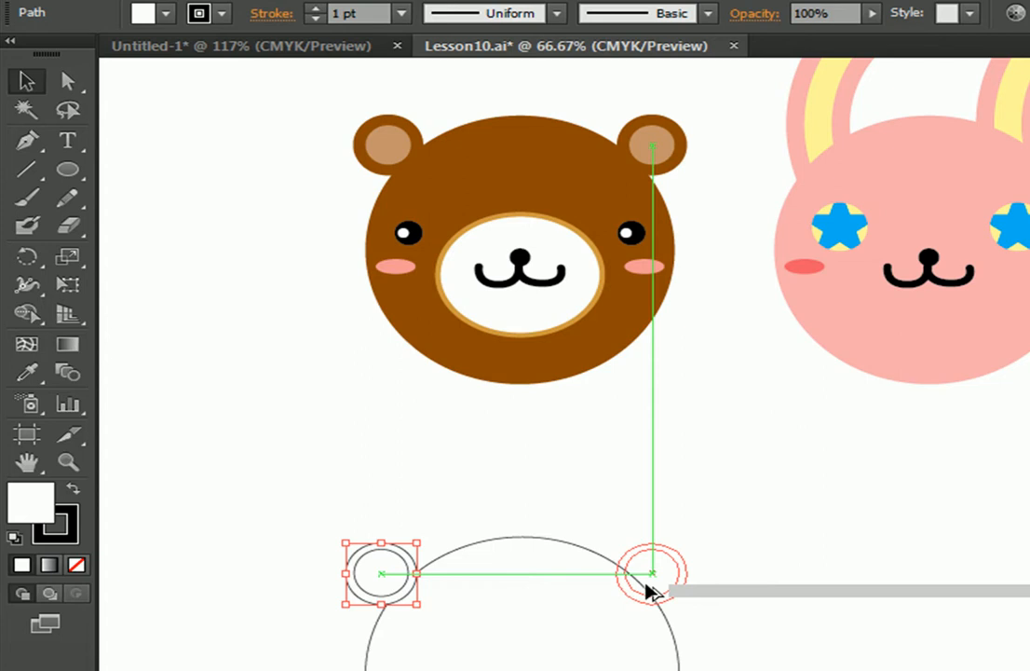
left_click_drag(646, 584, 652, 589)
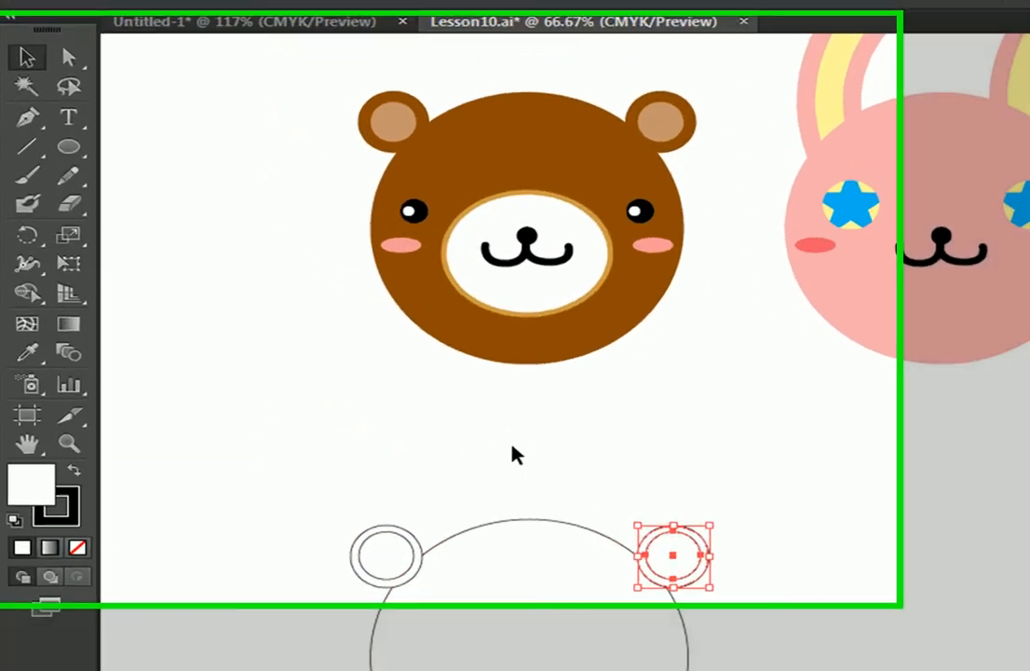
left_click(389, 350)
Draw a wide muzzle ellipse in the lower middle of the new face outline, adjust its position, and deselect it
left_click(80, 147)
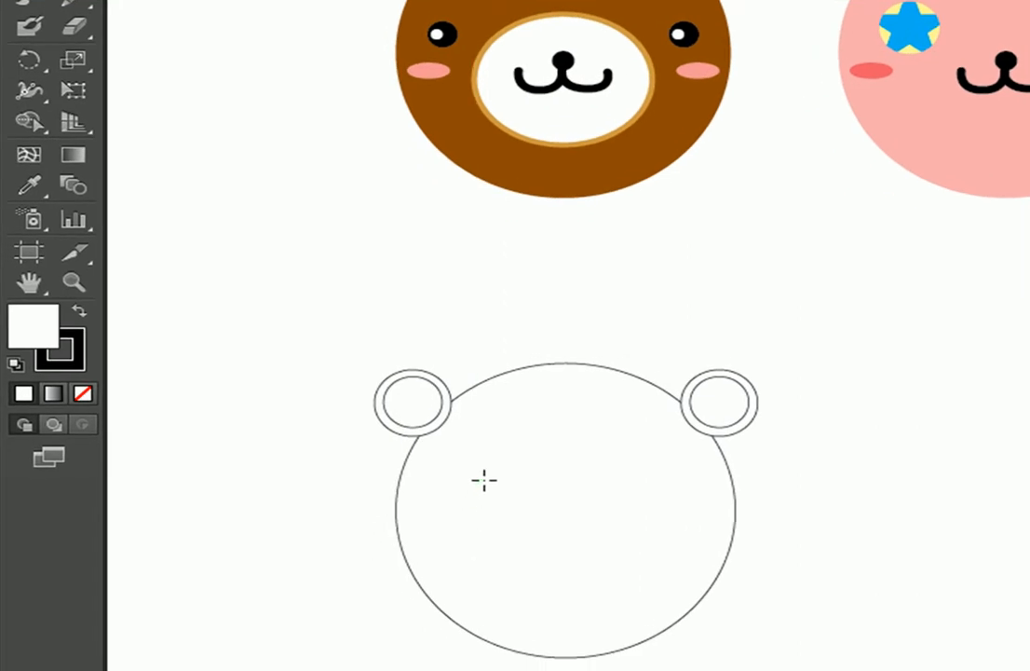
left_click_drag(482, 494, 666, 603)
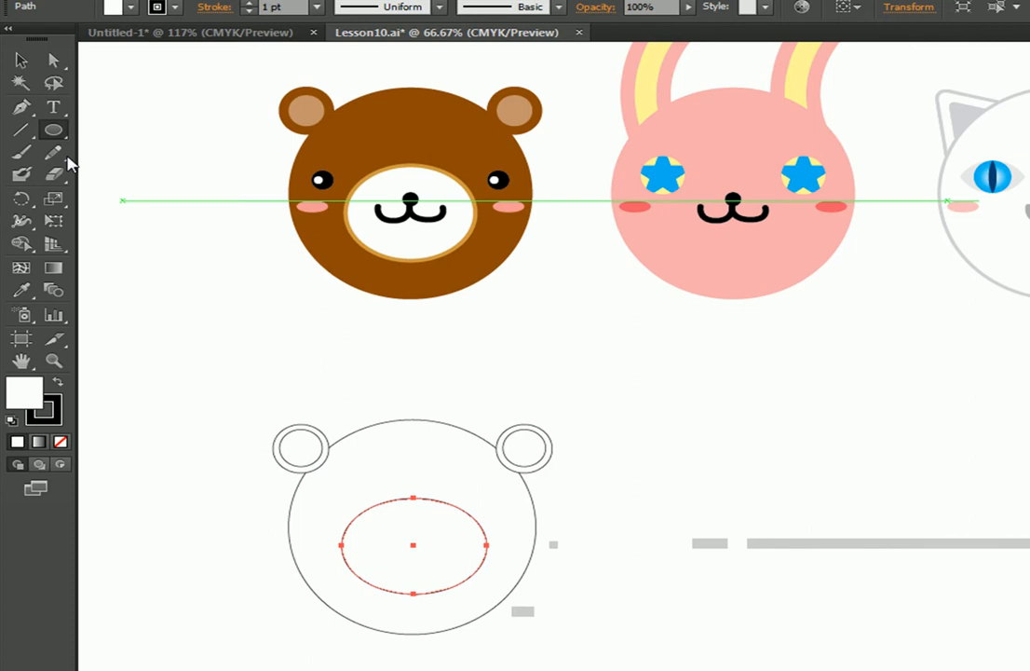
left_click(20, 60)
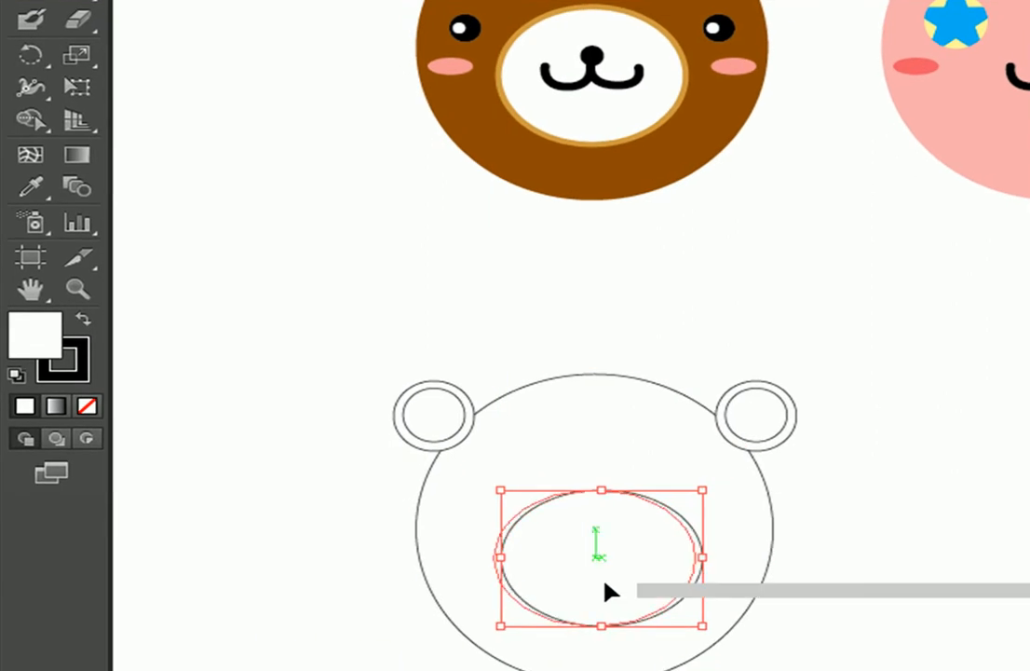
left_click_drag(605, 583, 604, 585)
left_click(890, 585)
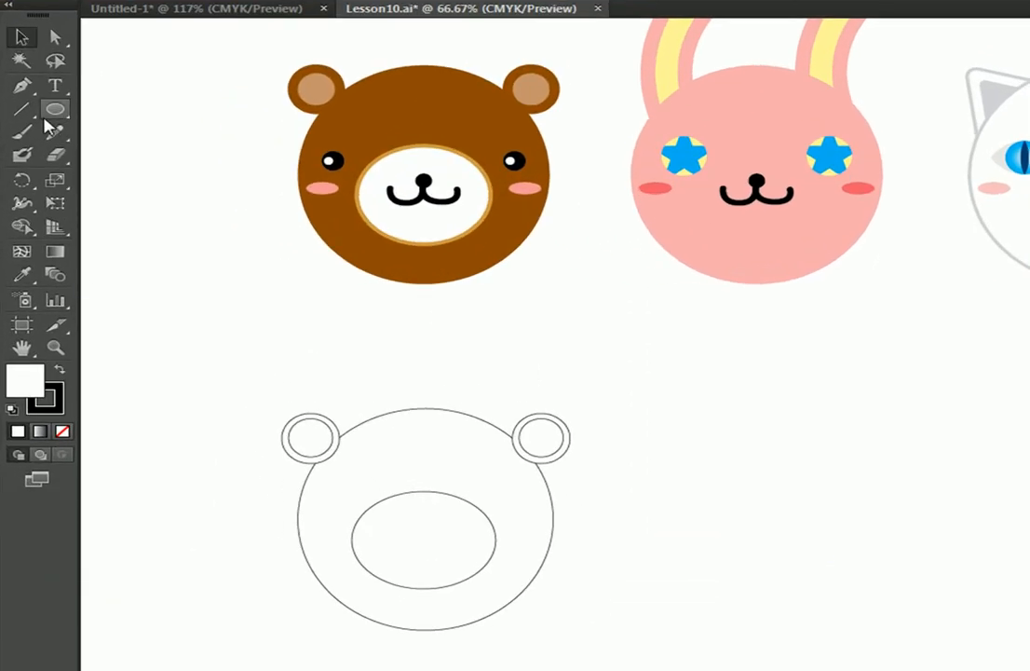
Draw a small left eye ellipse beside the muzzle with a smaller highlight ellipse inside its left part, and deselect
left_click(56, 109)
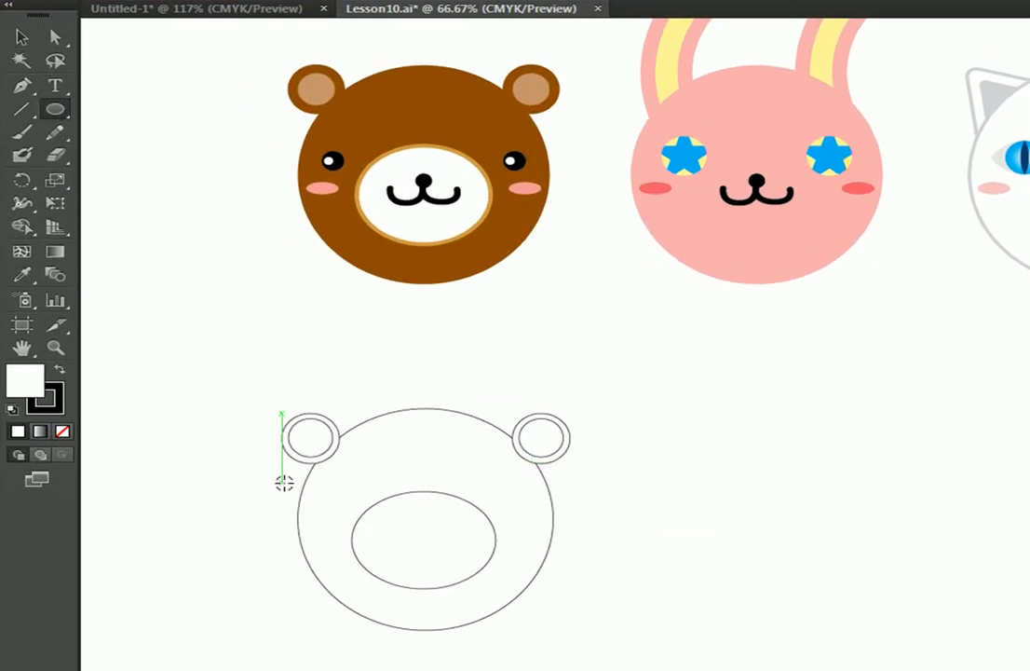
scroll(352, 515, "up", 1)
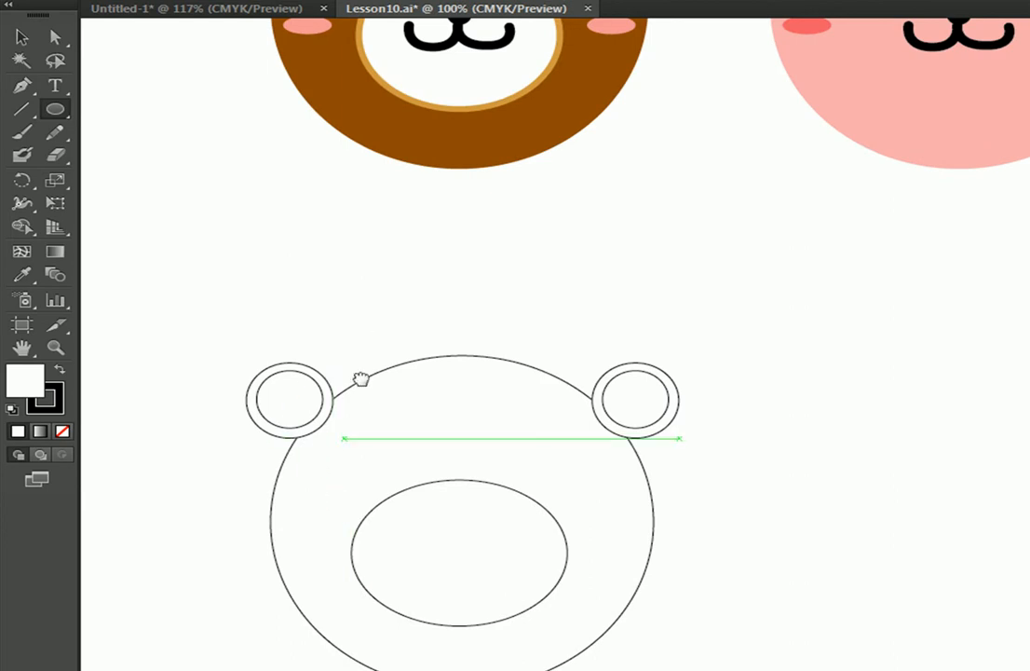
left_click_drag(361, 329, 359, 412)
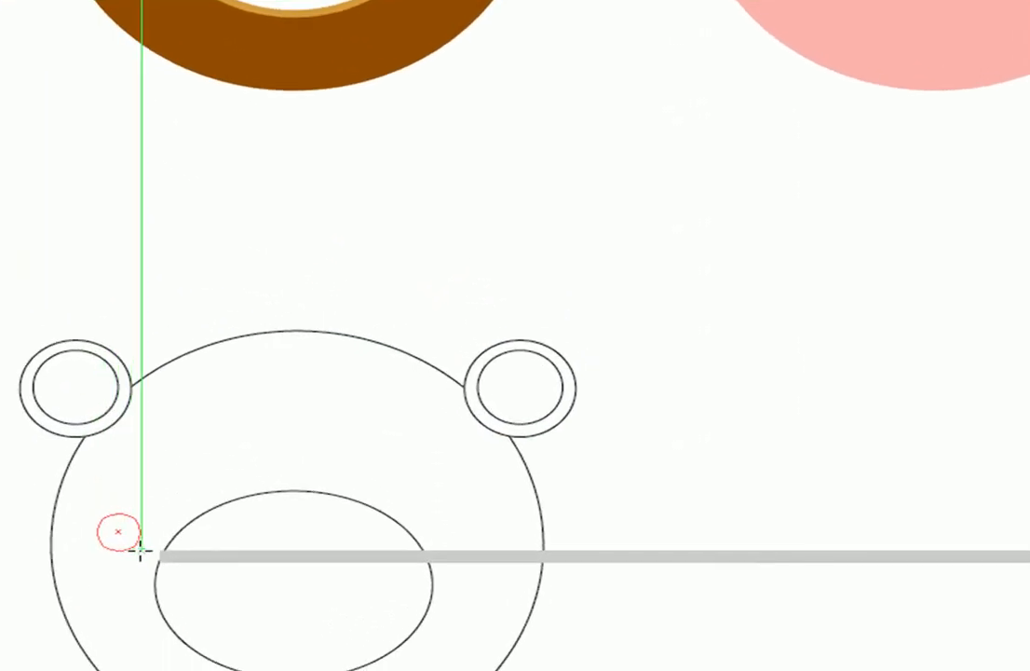
left_click_drag(141, 551, 106, 537)
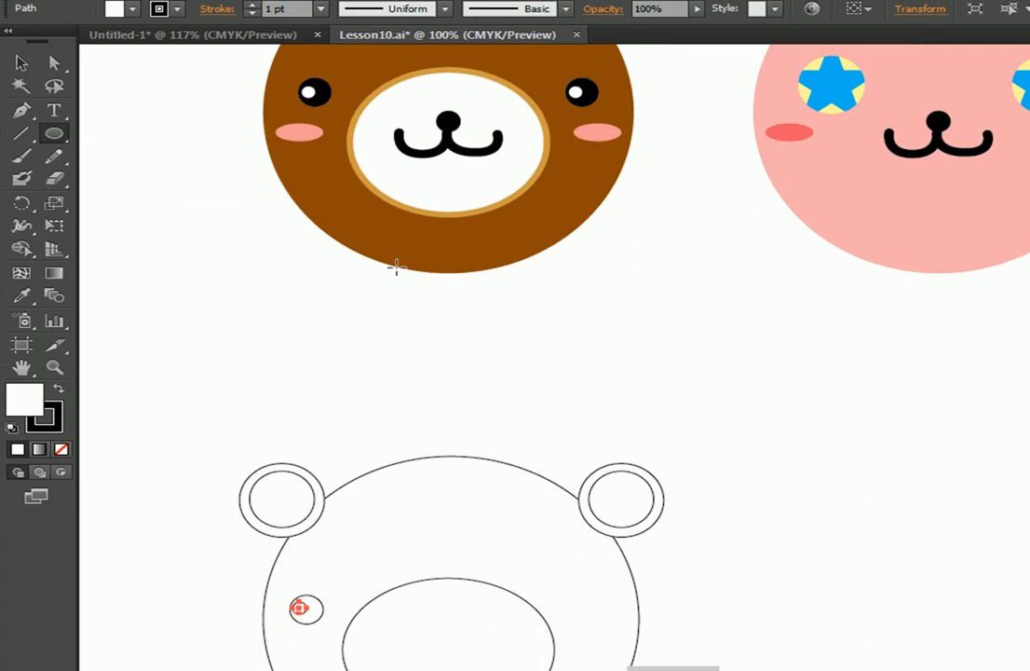
left_click(21, 62)
left_click(292, 335)
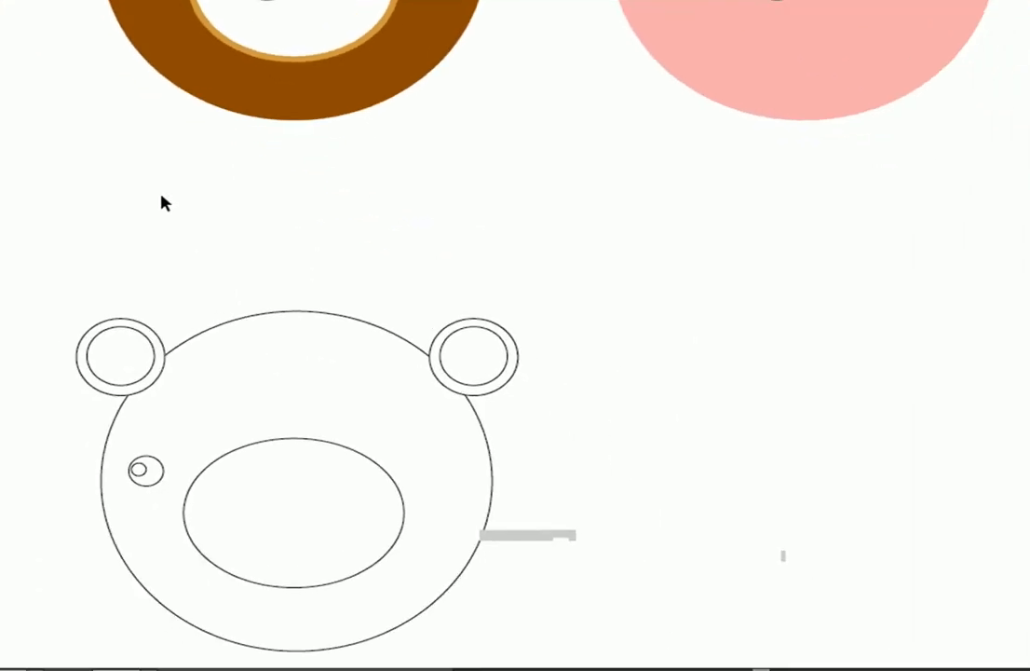
Select both left eye ellipses together, adding and removing the outer and highlight ellipses from the selection until both are included
scroll(146, 200, "down", 1)
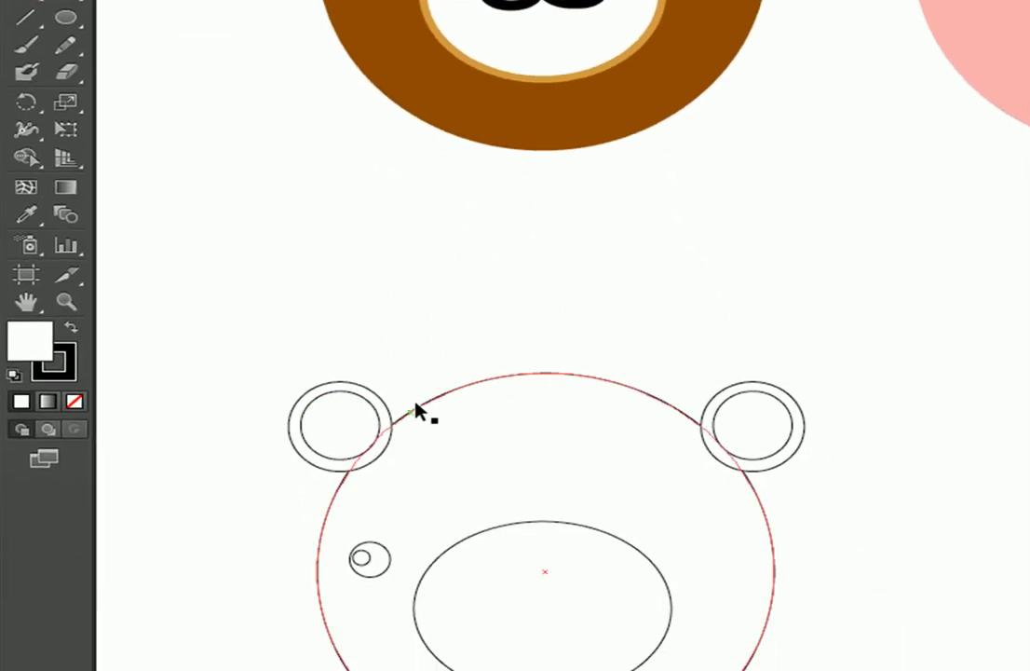
left_click(377, 559)
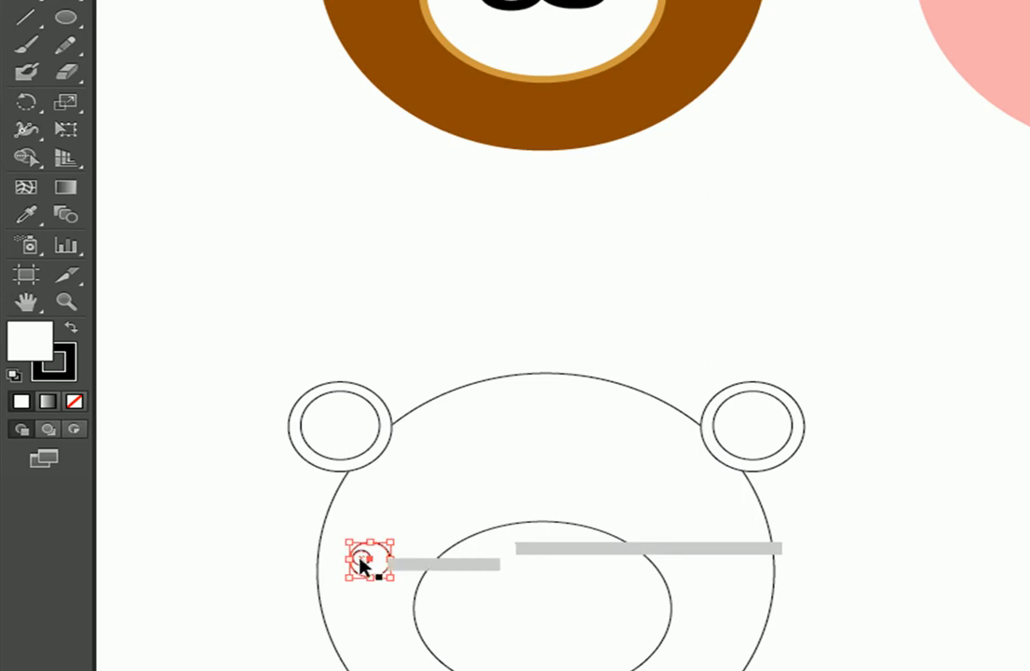
scroll(336, 557, "up", 5)
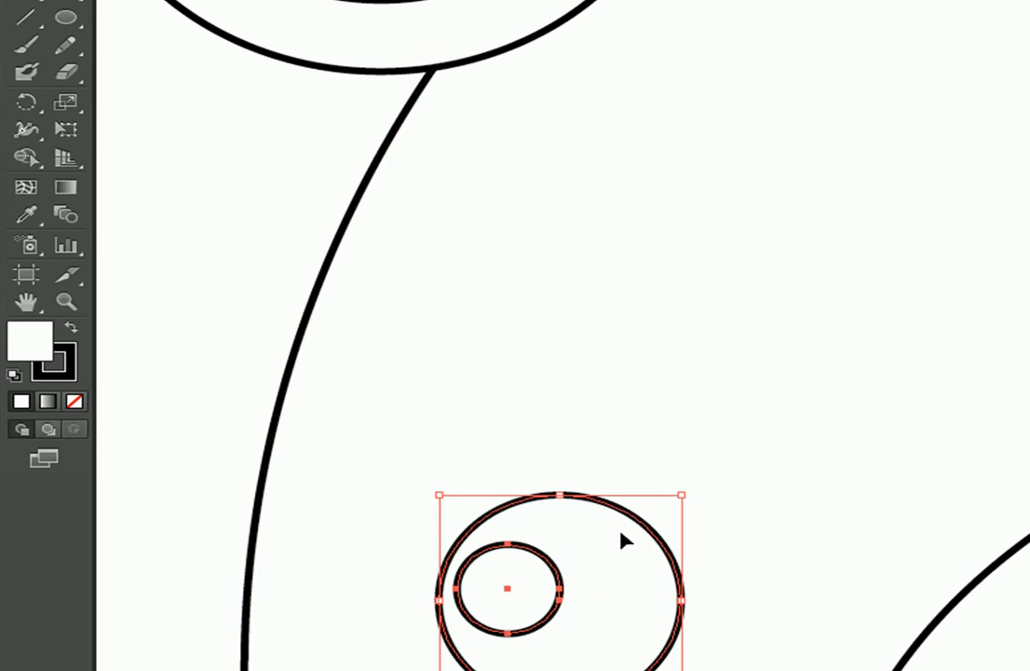
scroll(657, 538, "down", 4)
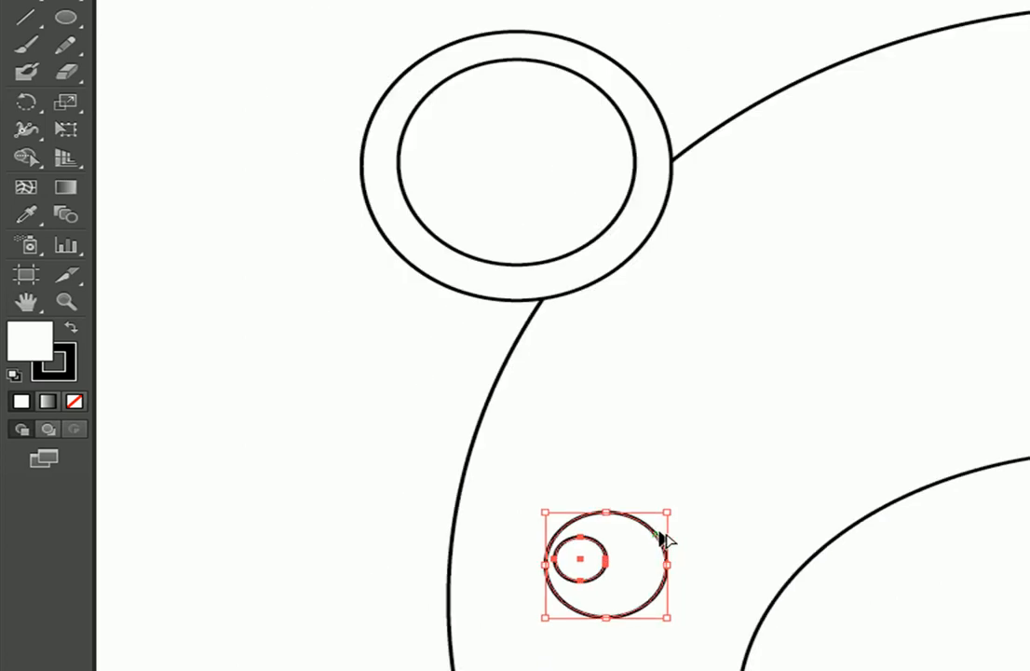
left_click_drag(911, 522, 765, 458)
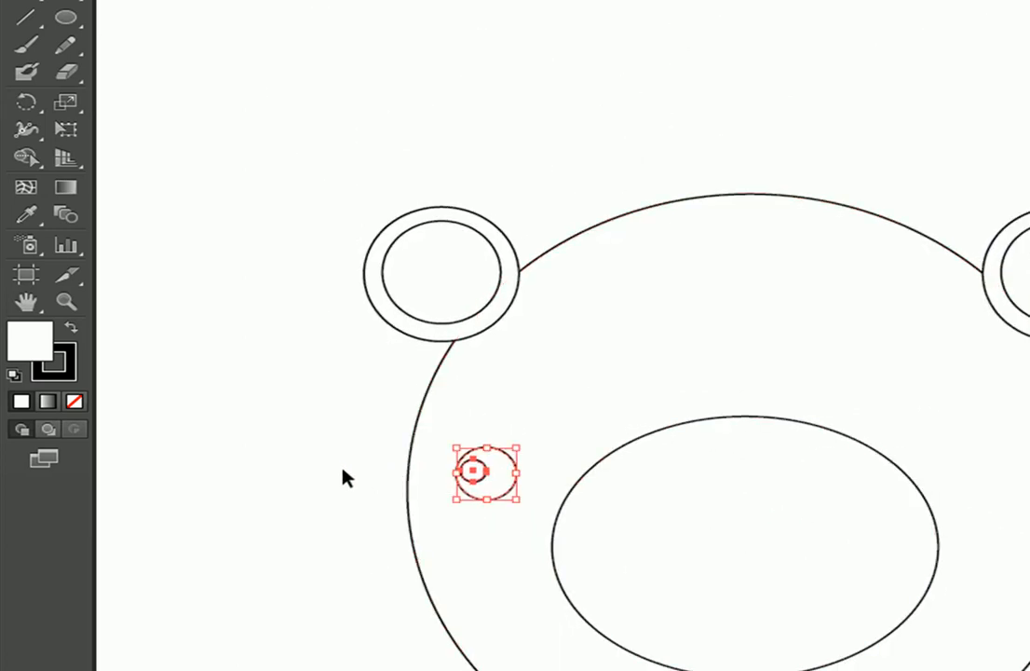
left_click(531, 482)
left_click(471, 477)
left_click(496, 476, "shift")
left_click(473, 478, "shift")
left_click(480, 481)
left_click(477, 477, "shift")
left_click(477, 478, "shift")
left_click(478, 477, "shift")
left_click(478, 477, "shift")
left_click(477, 477, "shift")
left_click(477, 477, "shift")
scroll(373, 500, "up", 2)
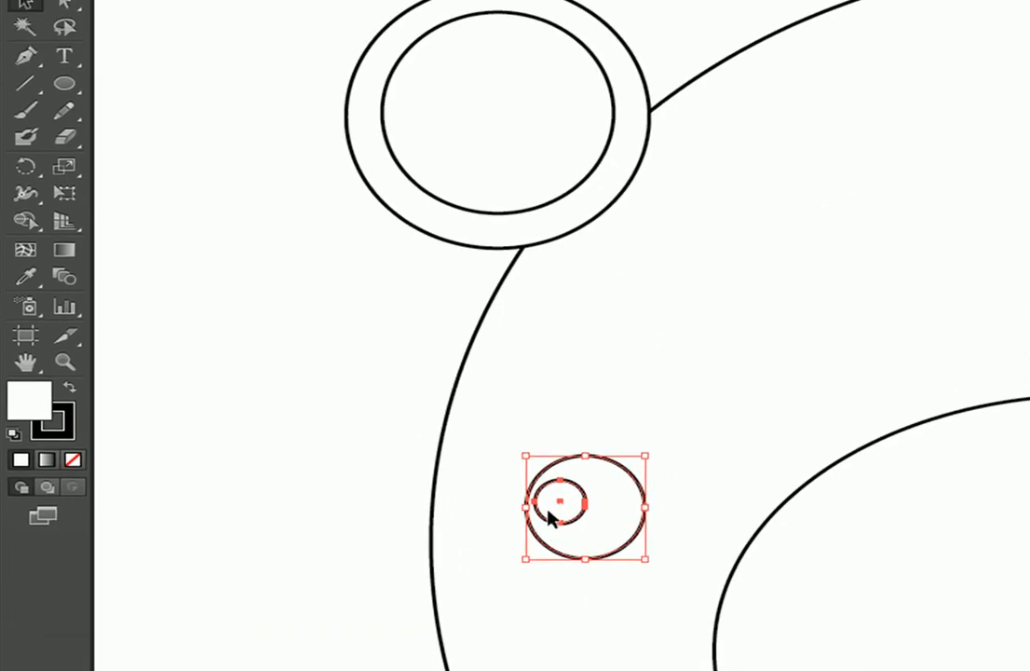
left_click(629, 489, "shift")
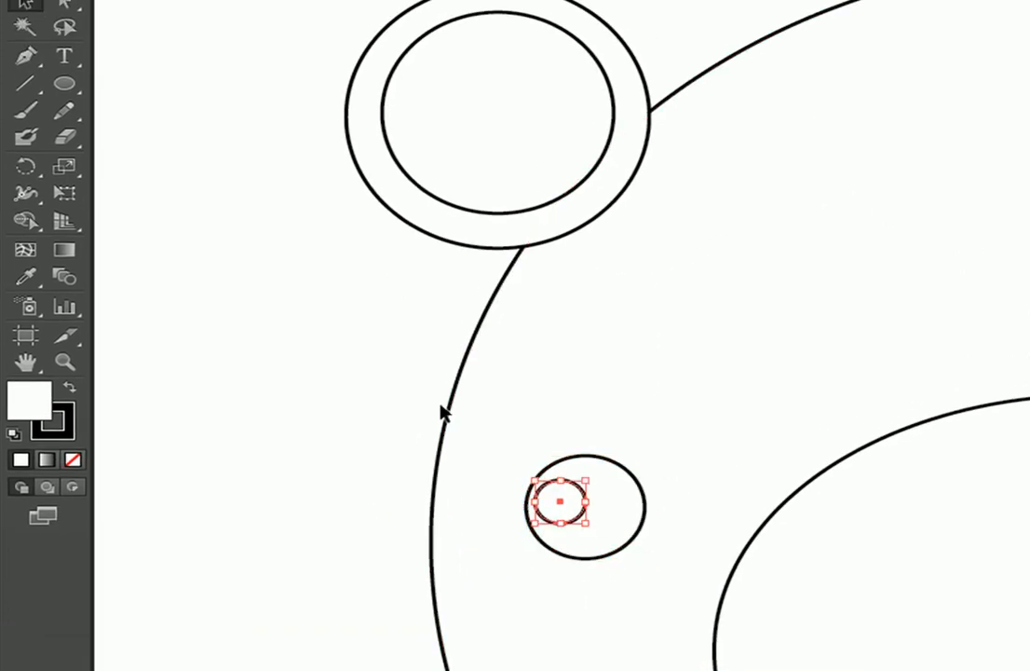
left_click(612, 519, "shift")
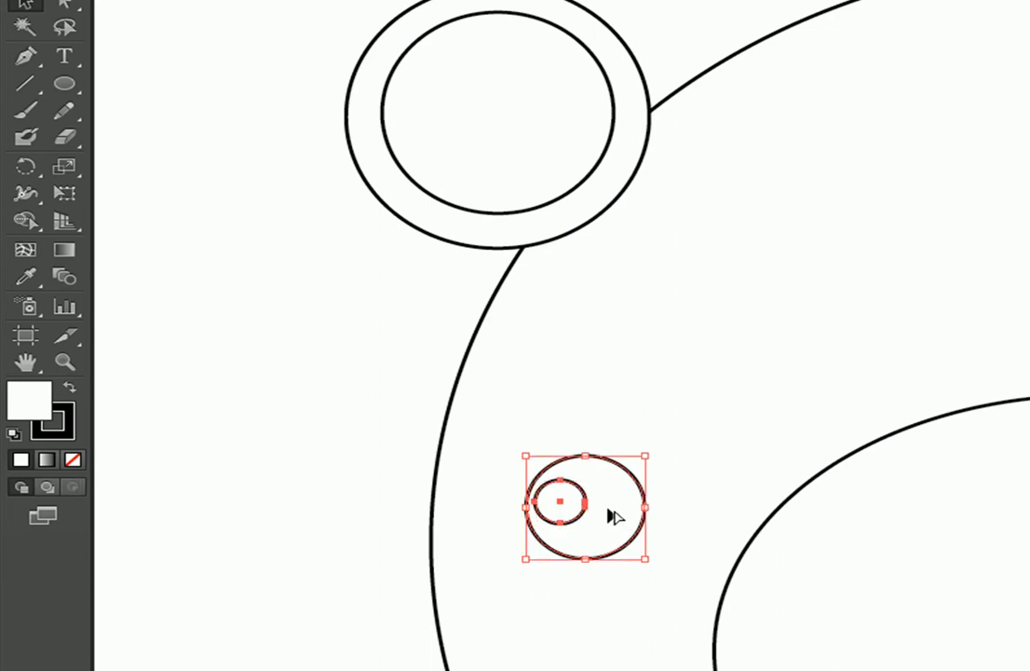
Place a horizontally aligned copy of the left eye on the right side of the face and deselect it
scroll(610, 515, "down", 1)
scroll(640, 524, "down", 1)
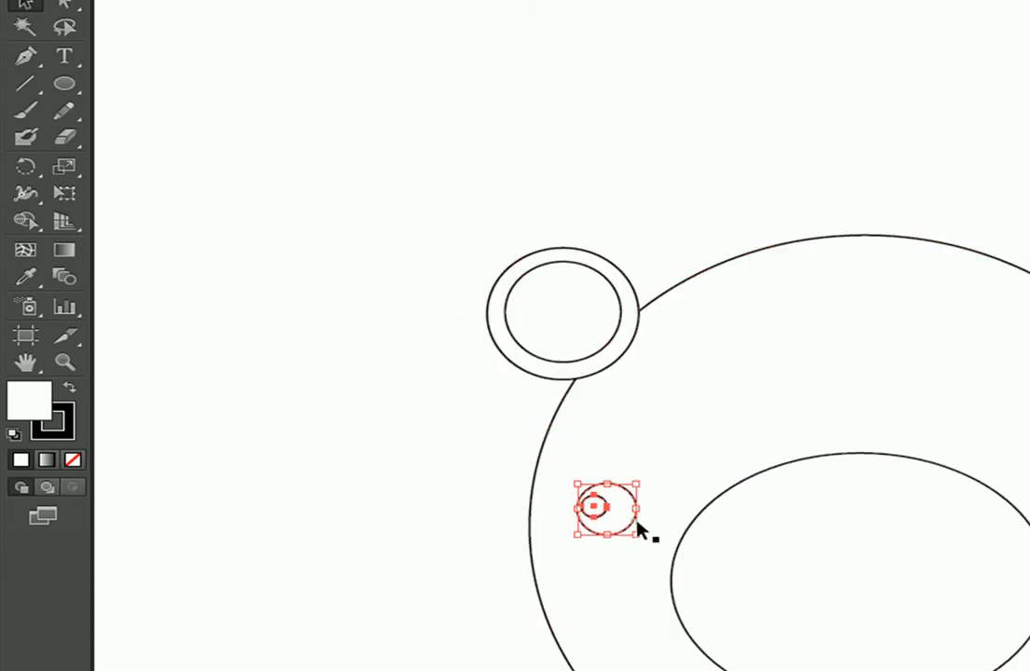
left_click_drag(727, 575, 567, 556)
left_click(471, 518)
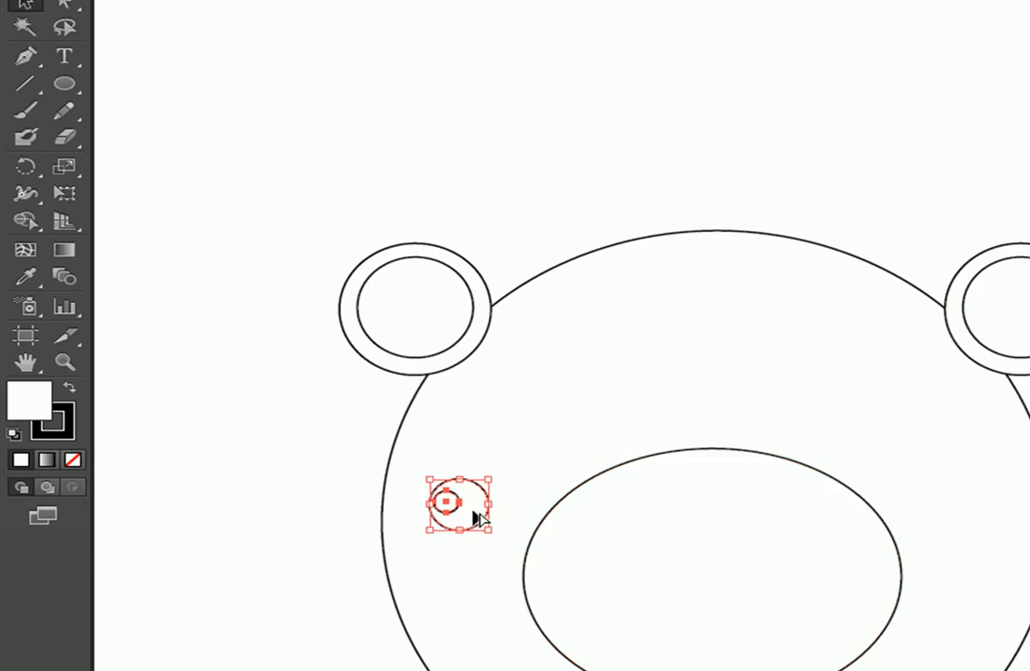
left_click_drag(478, 517, 830, 571)
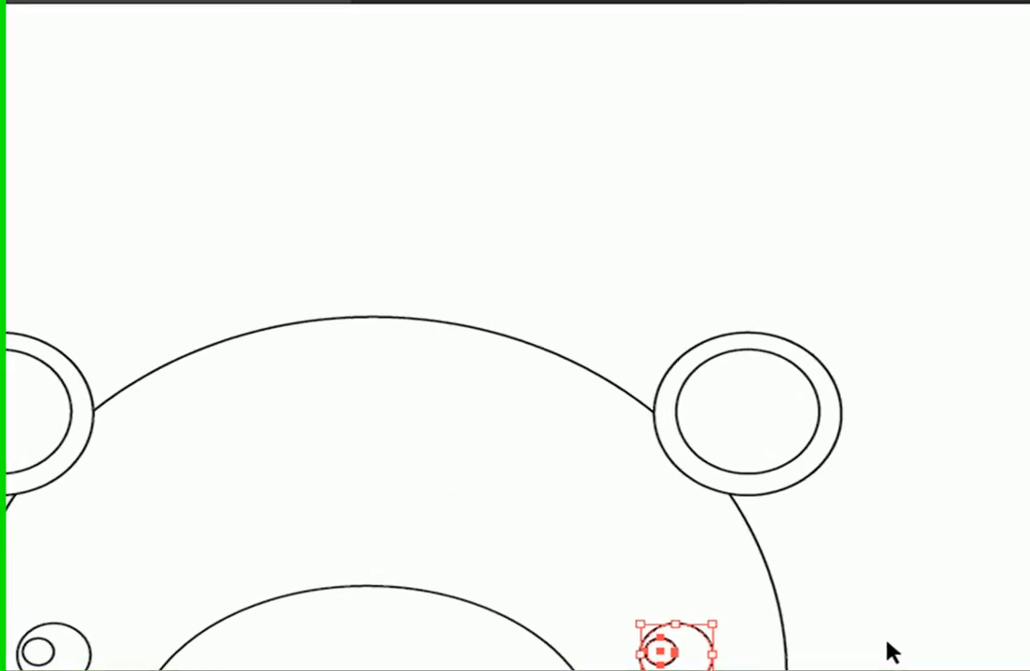
left_click(925, 579)
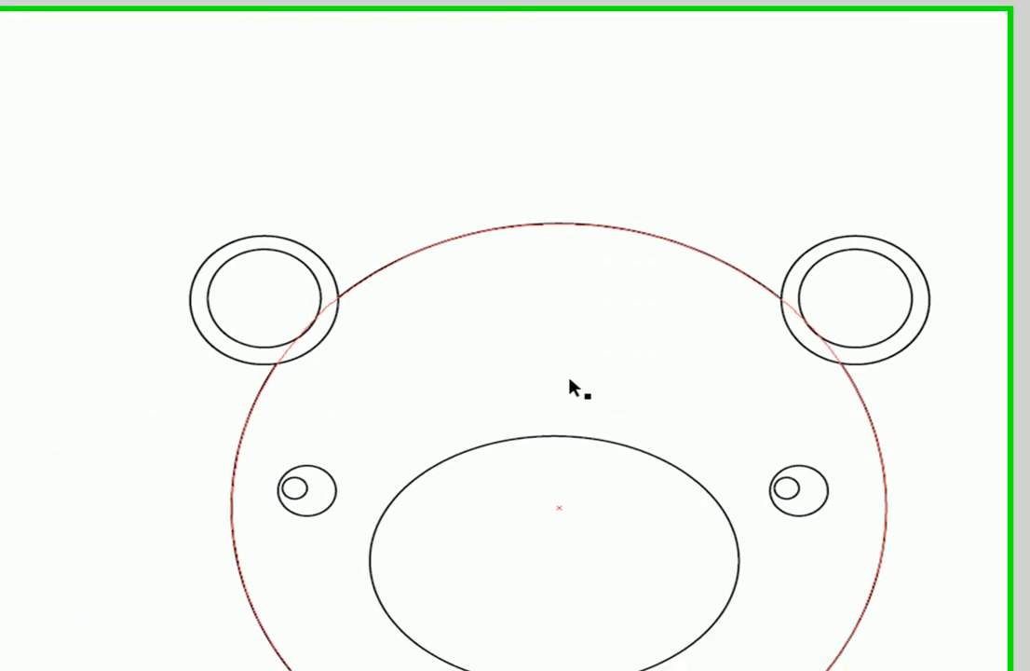
Draw a flat cheek ellipse below the left eye and place a horizontally aligned copy below the right eye
left_click(66, 62)
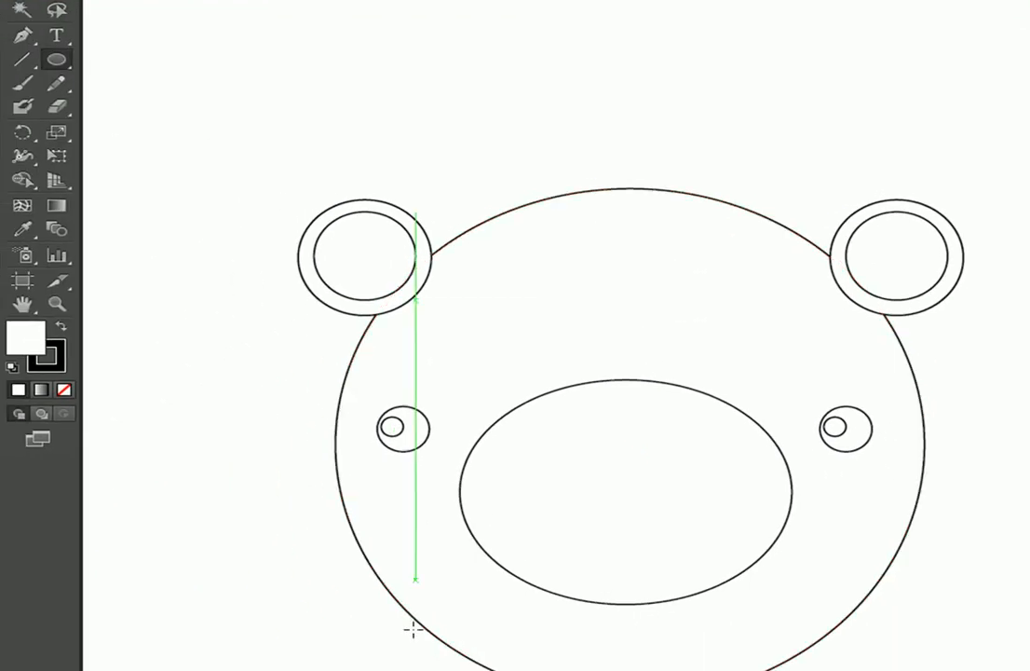
scroll(407, 485, "down", 3)
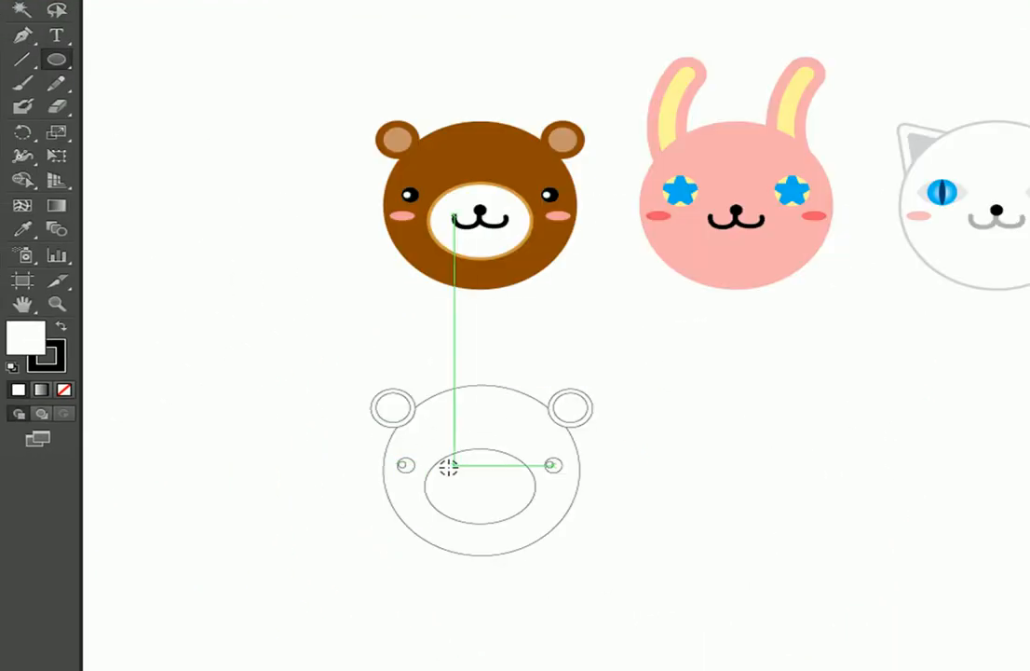
scroll(450, 470, "up", 2)
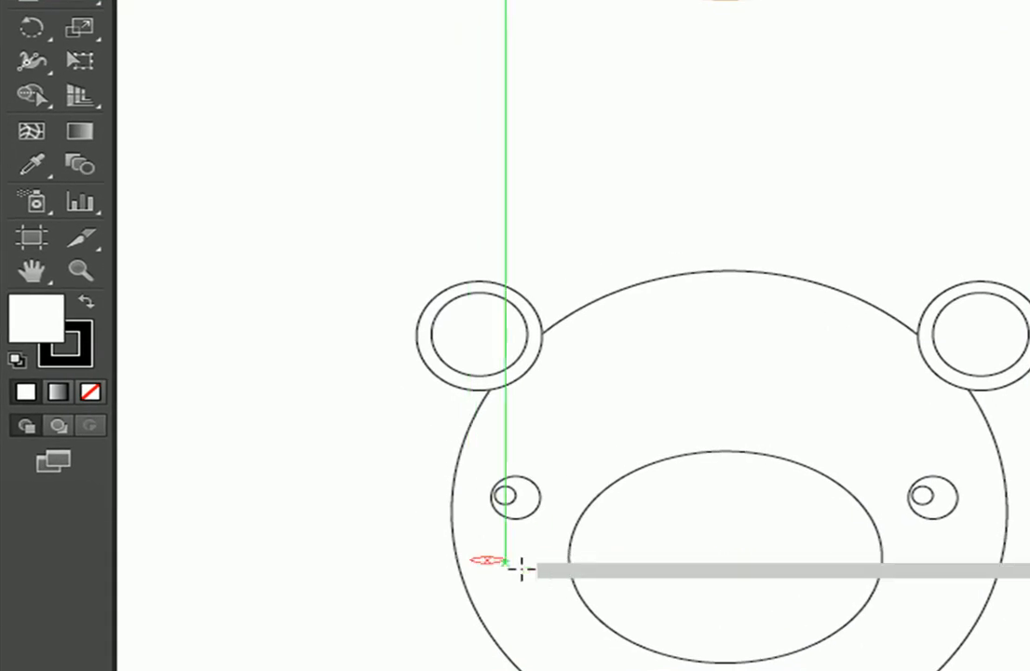
mouse_move(521, 569)
left_mouse_down()
mouse_move(551, 583)
mouse_move(530, 585)
left_mouse_up()
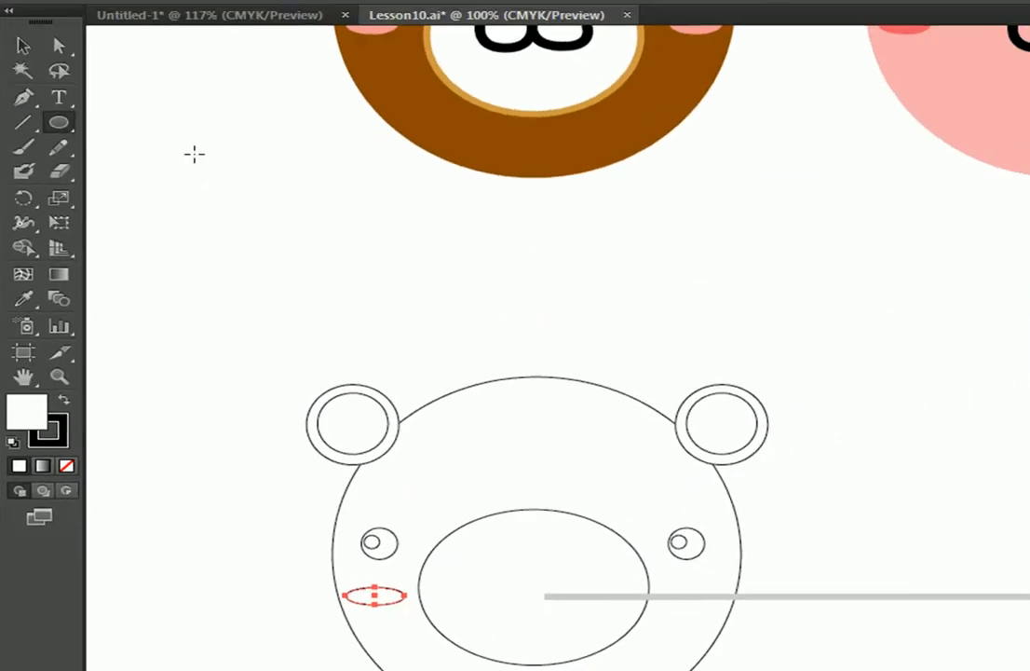
left_click(24, 72)
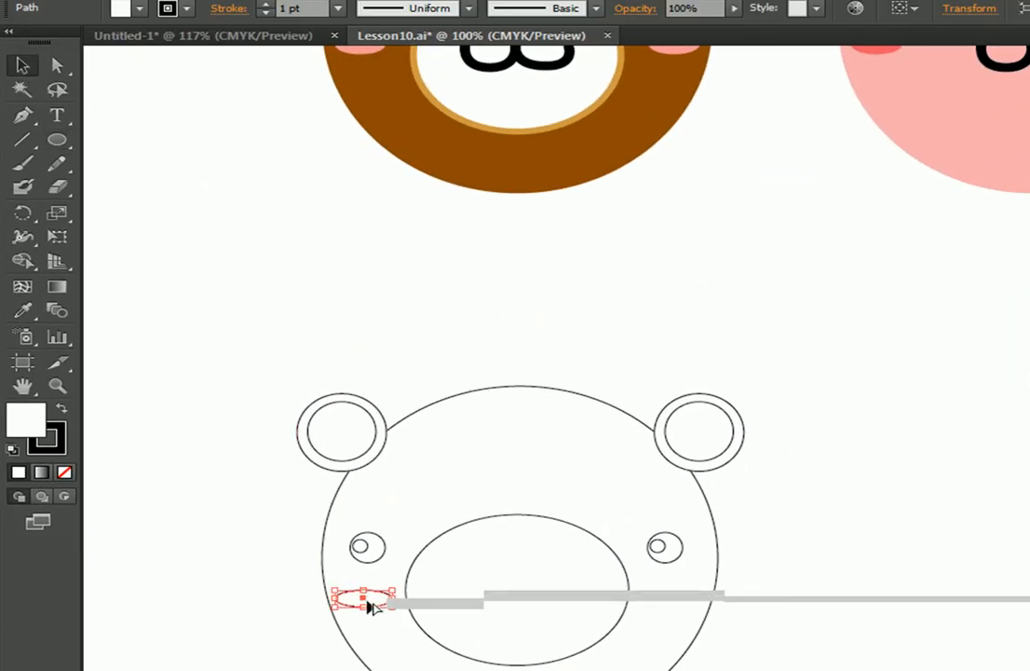
left_click_drag(370, 607, 673, 602)
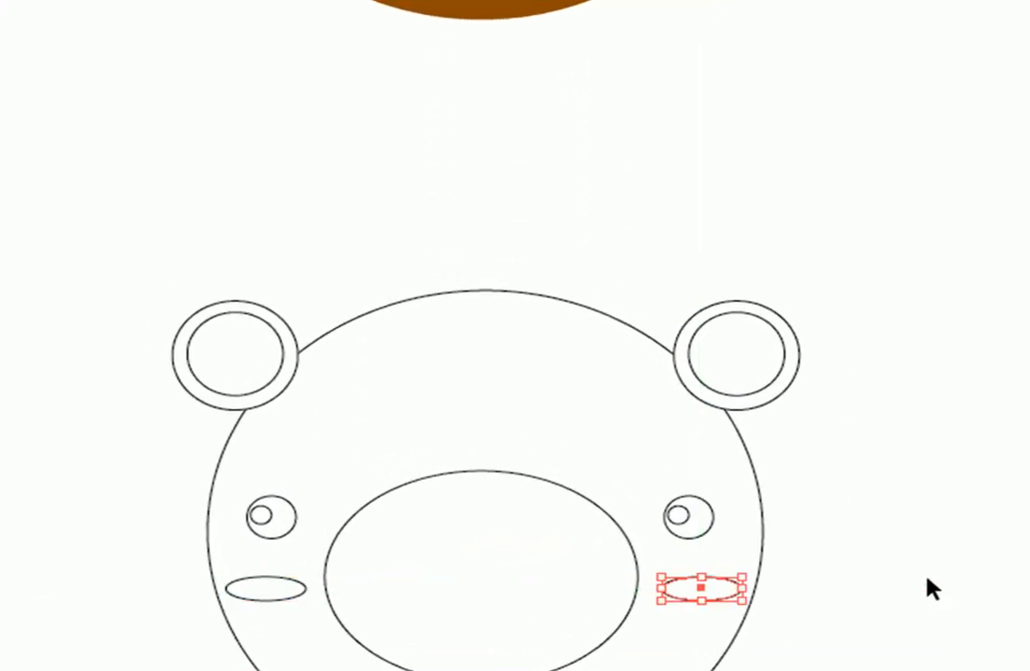
left_click(927, 578)
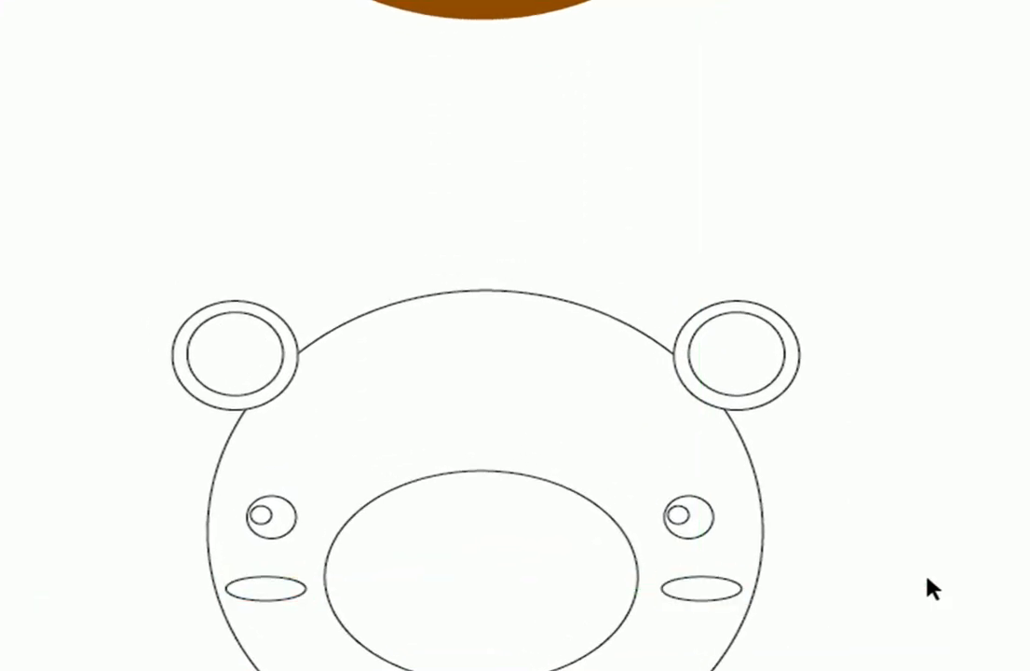
Shift the muzzle ellipse slightly to the right to centre it horizontally on the face outline, and deselect it
left_click(460, 587)
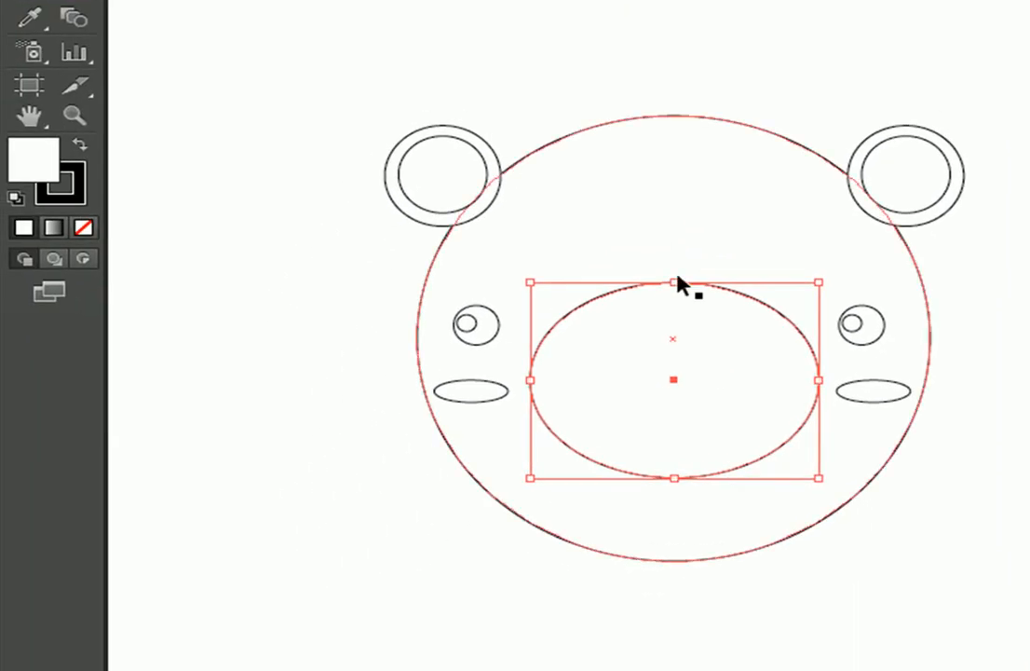
left_click_drag(678, 41, 715, 568)
left_click(633, 596)
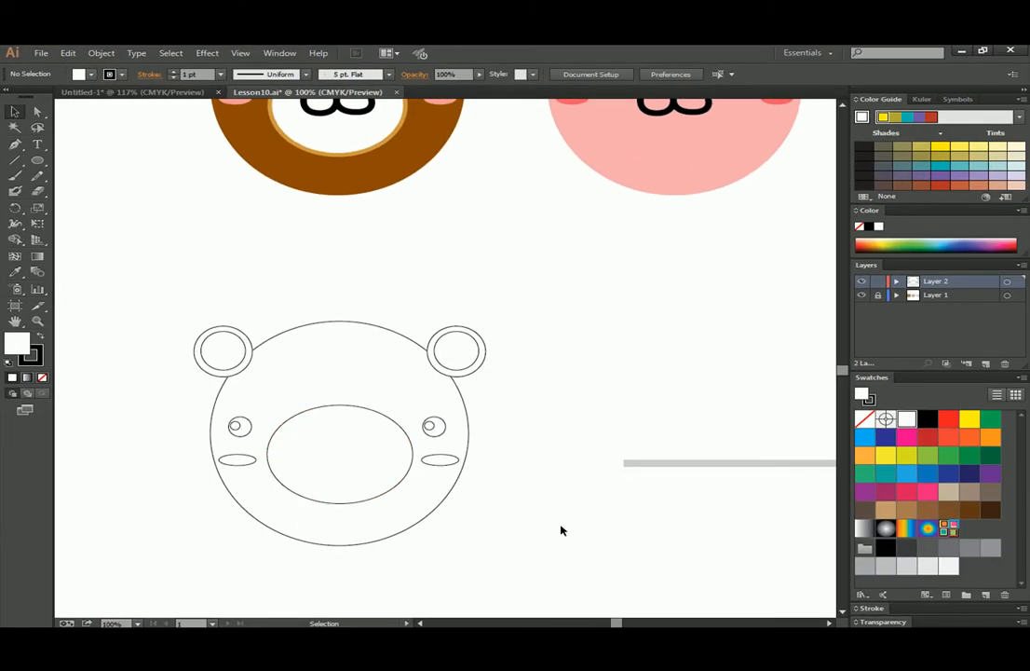
Draw a small nose ellipse in the upper middle of the muzzle with the Ellipse tool
left_click_drag(401, 235, 453, 278)
scroll(451, 276, "down", 1)
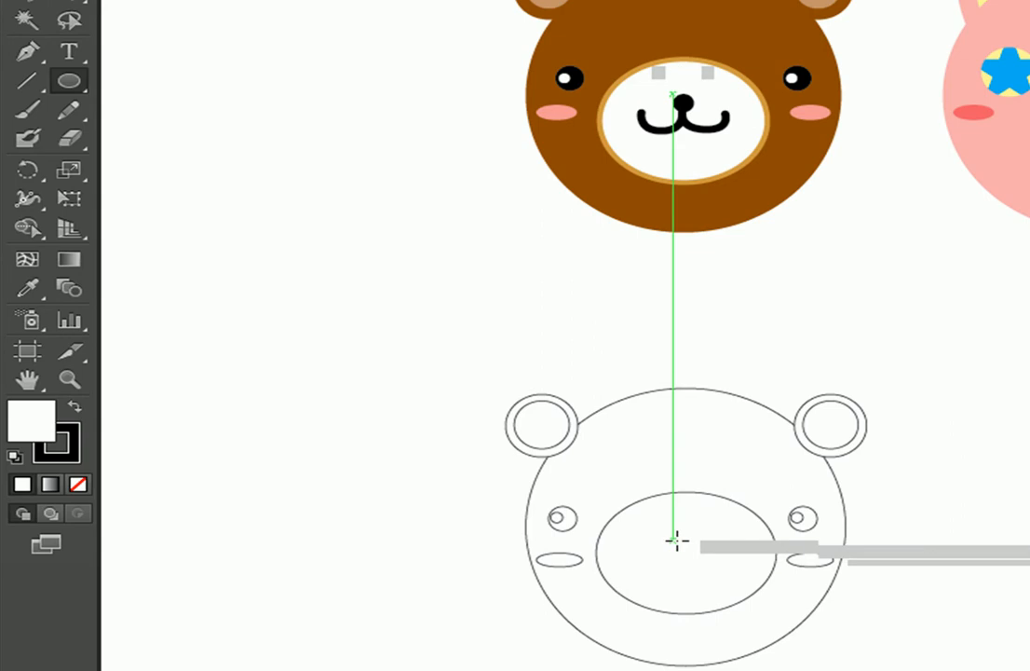
mouse_move(689, 552)
left_mouse_down()
mouse_move(701, 562)
mouse_move(702, 543)
left_mouse_up()
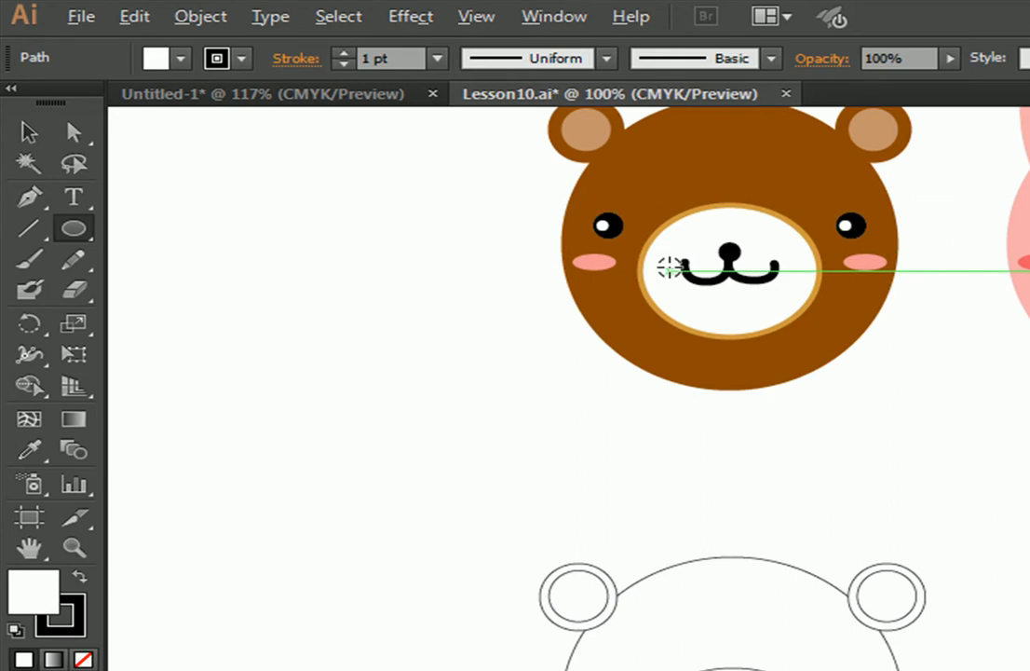
Examine the shape of the sample bear's mouth curves and how they join below its nose
scroll(667, 267, "up", 6)
left_click_drag(801, 370, 607, 449)
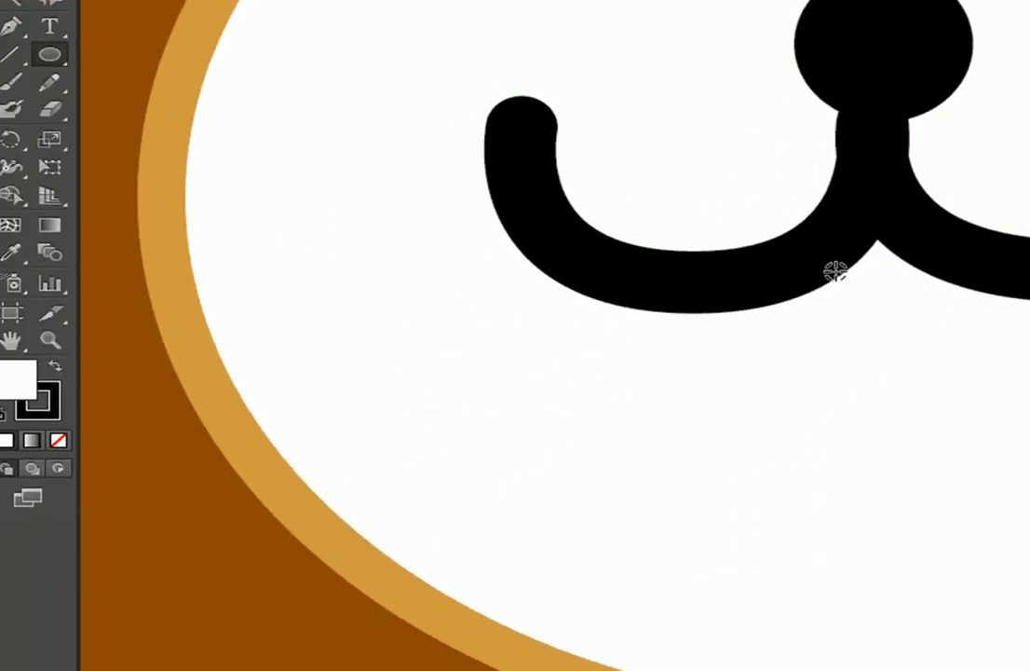
scroll(521, 507, "down", 2)
scroll(835, 271, "down", 1)
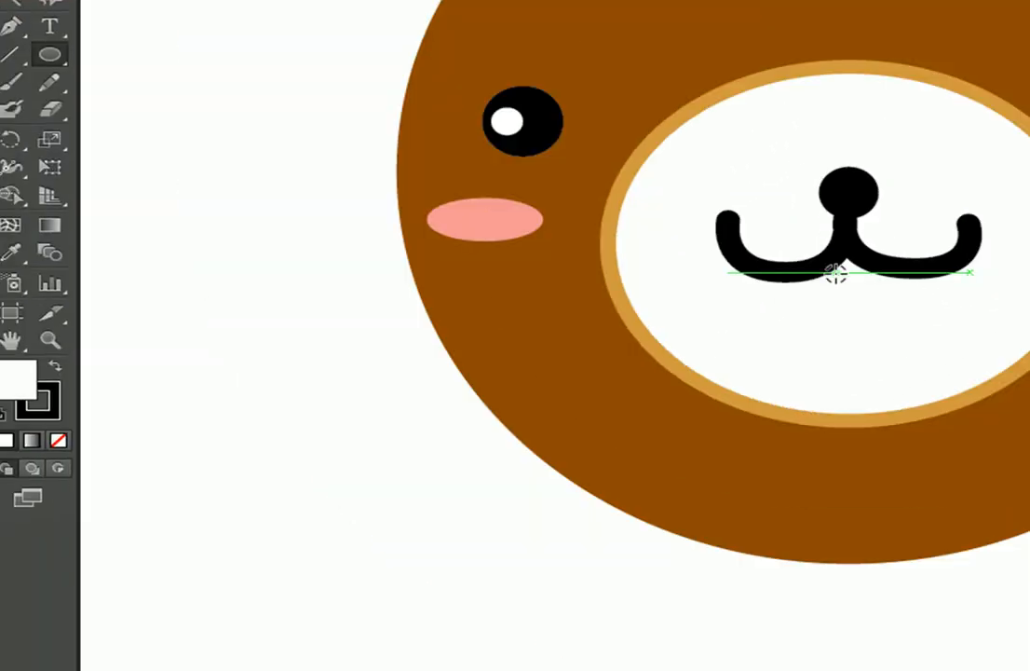
scroll(836, 285, "down", 2)
left_click_drag(982, 580, 591, 374)
scroll(691, 404, "down", 1)
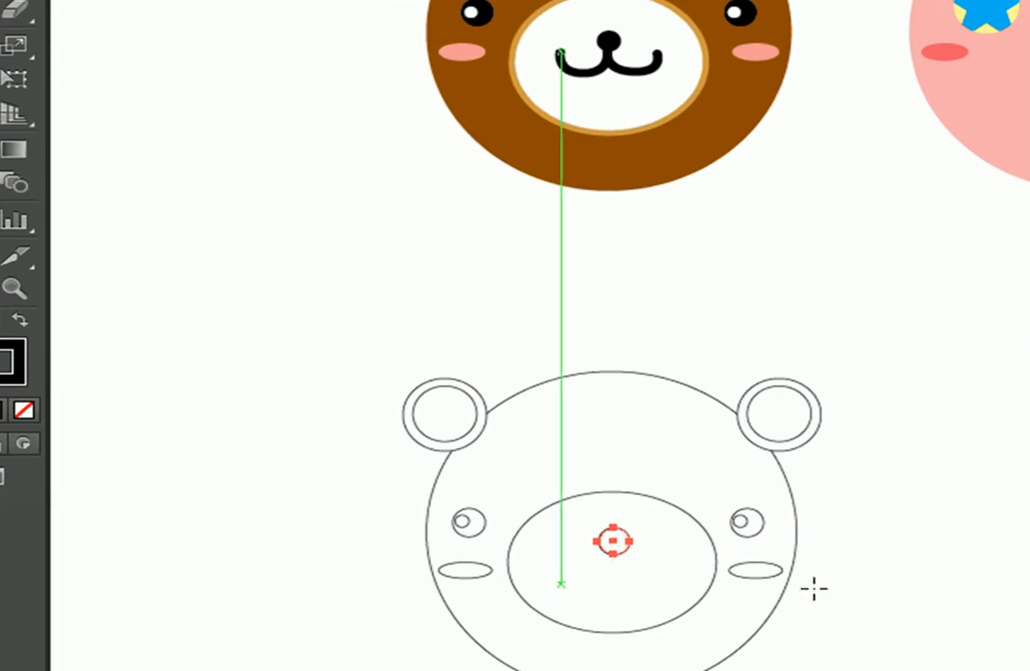
Draw a small ellipse in the empty area to the right of the outlined bear face, redoing the first attempt
left_click_drag(858, 509, 871, 583)
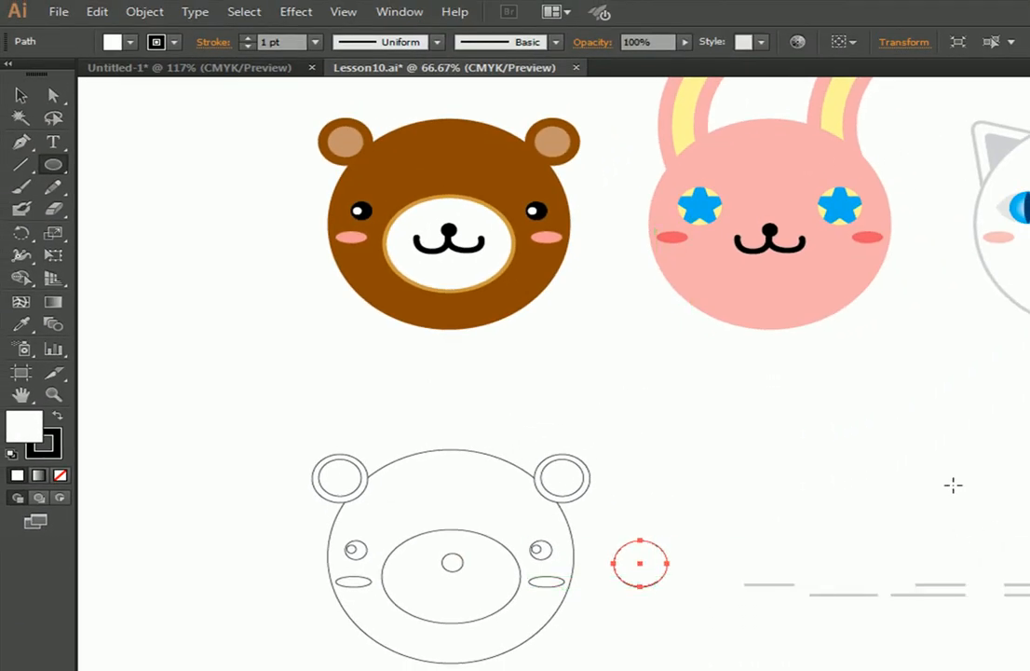
key("ctrl+z")
left_click_drag(628, 563, 672, 601)
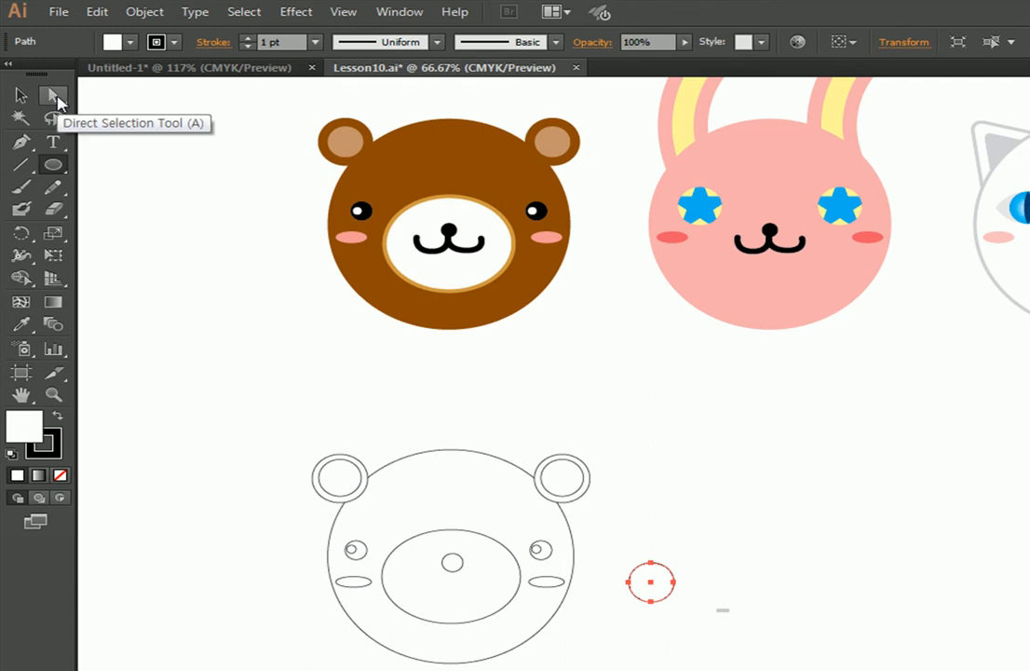
Delete the top anchor point of the small ellipse so only its open lower arc is left
left_click(56, 97)
left_click(643, 517)
left_click_drag(650, 547, 661, 572)
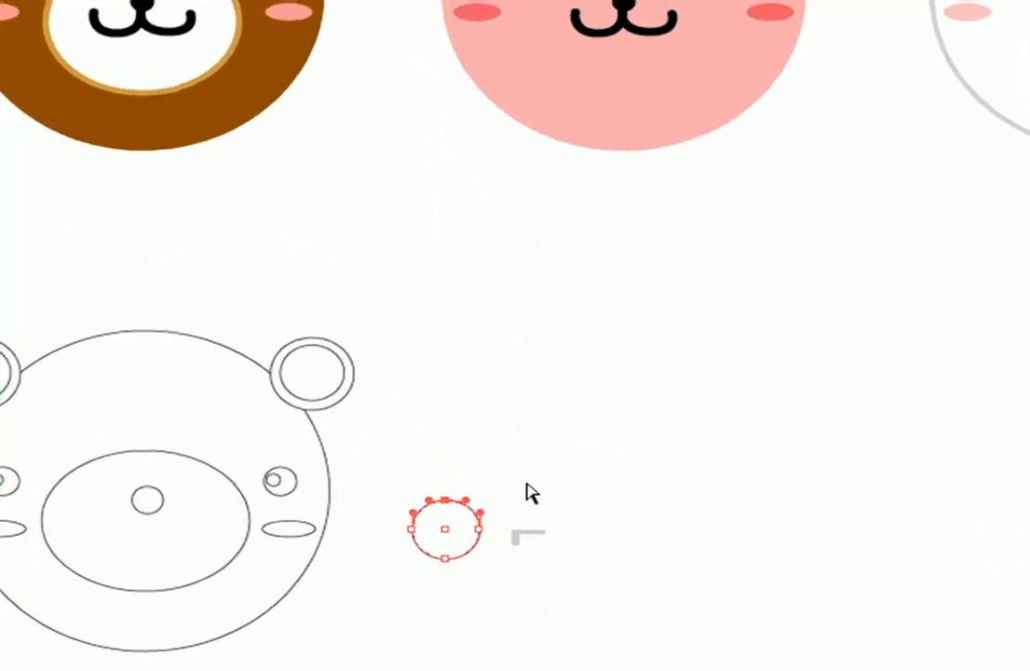
key("Delete")
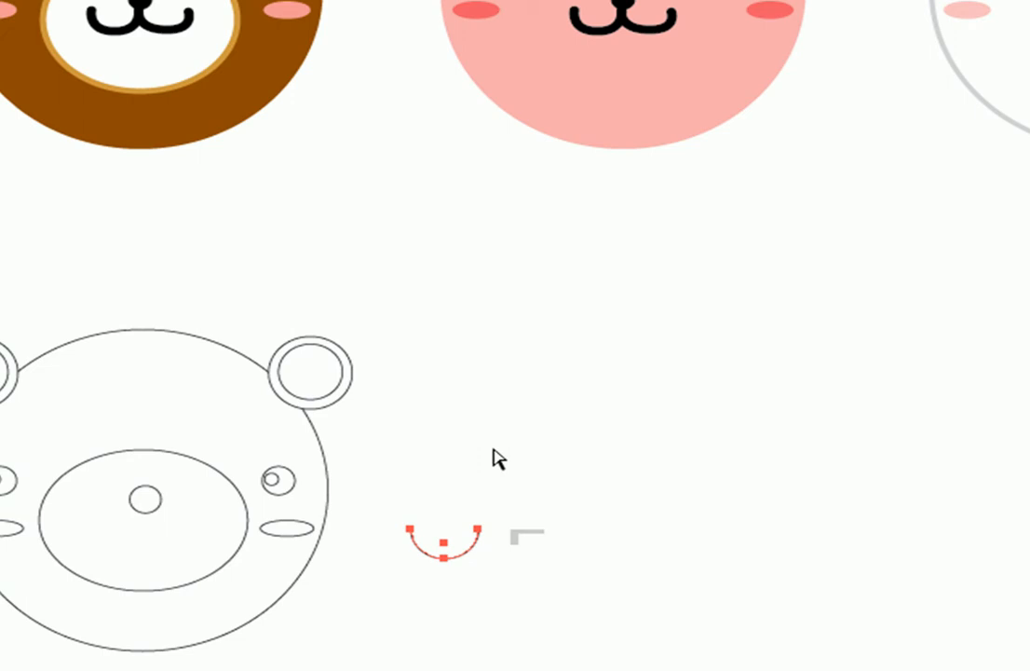
key("ctrl+z")
scroll(478, 521, "up", 1)
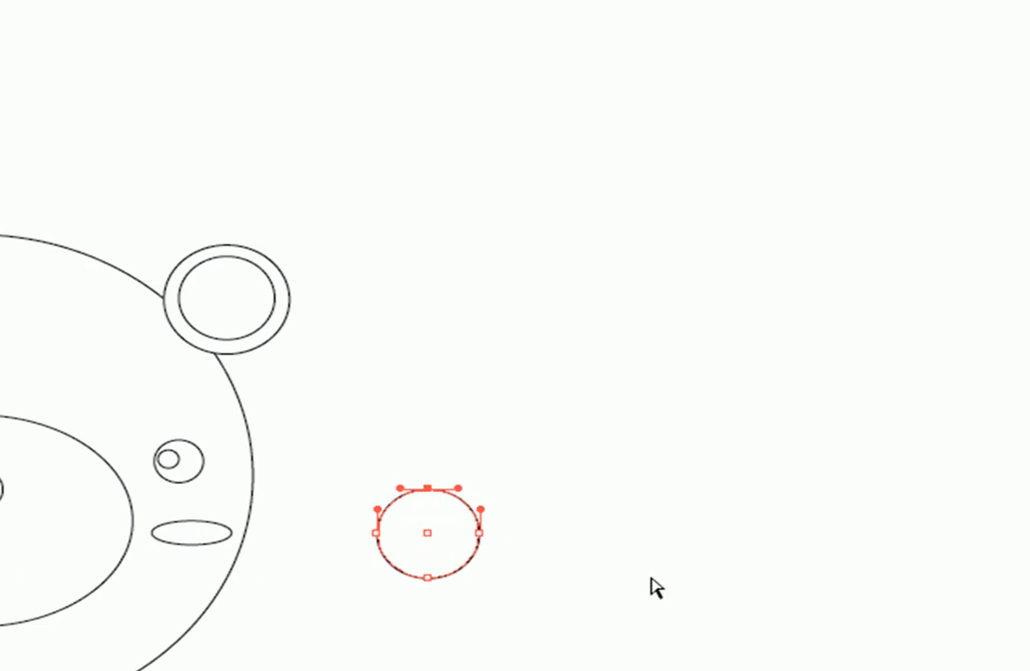
scroll(453, 592, "up", 1)
left_click_drag(384, 389, 455, 479)
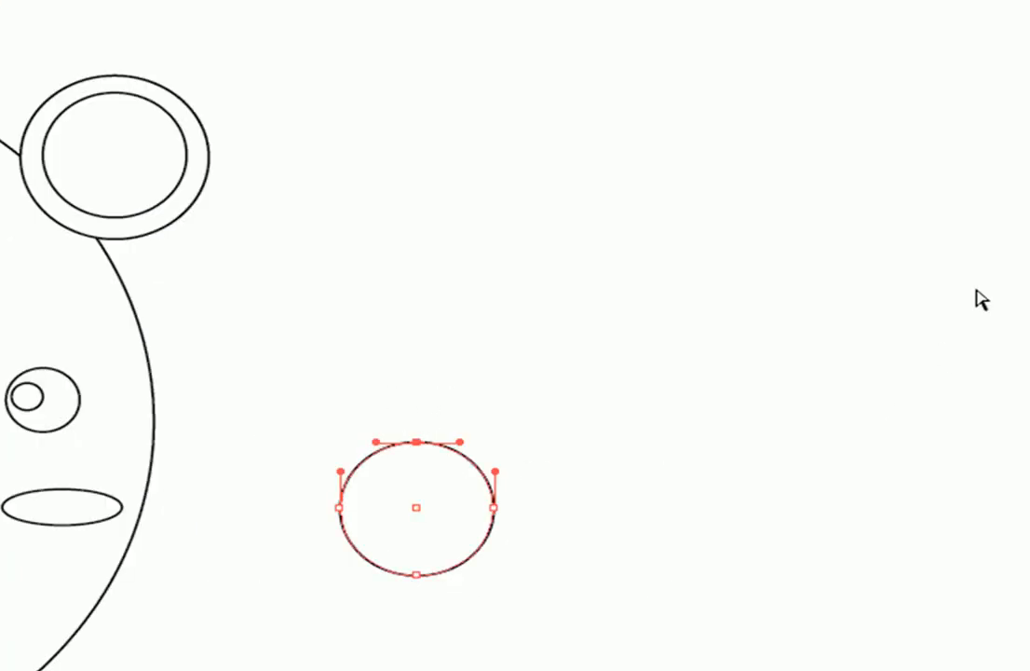
key("Delete")
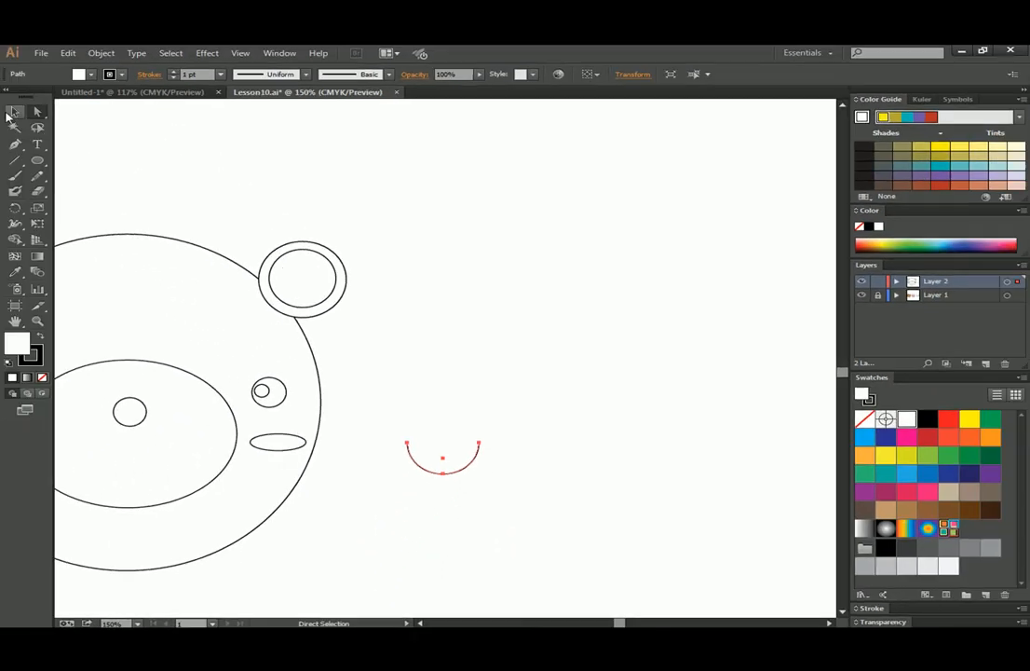
Duplicate the arc horizontally to its right so the two arcs meet end to end as a mouth shape
left_click(15, 112)
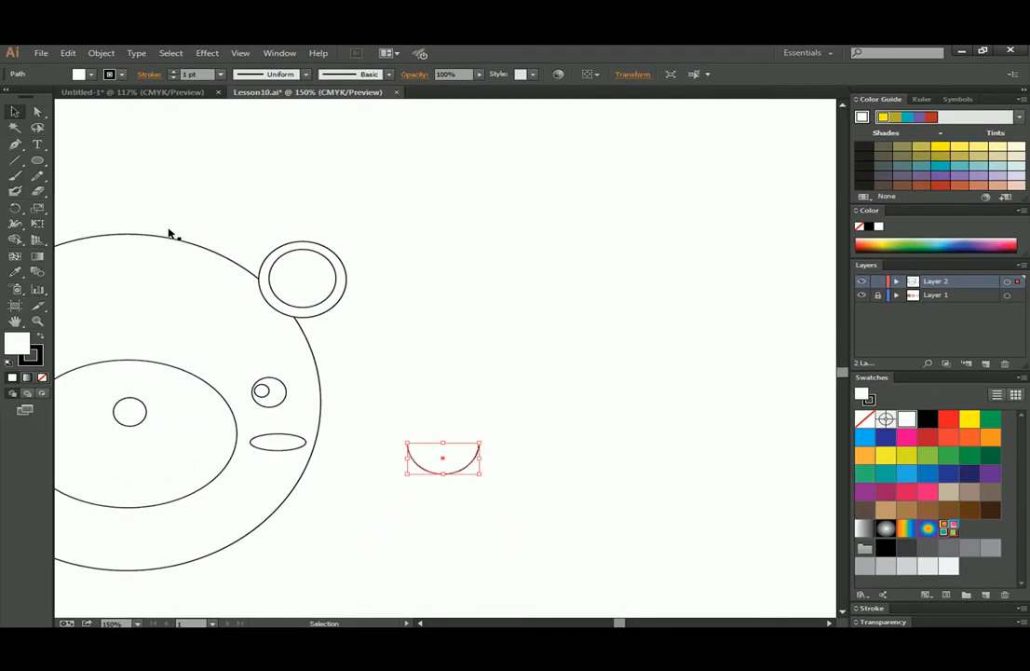
left_click_drag(430, 469, 501, 470)
left_click(489, 509)
scroll(454, 509, "down", 1)
key("space")
left_click_drag(427, 496, 521, 493)
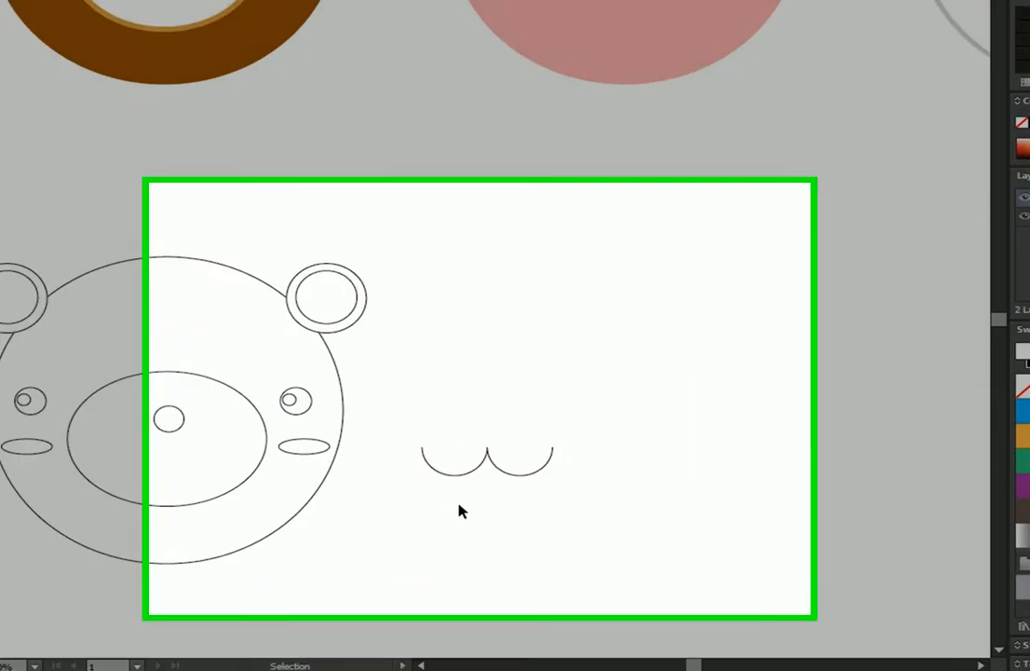
Move both mouth arcs together onto the muzzle so their joint sits directly below the nose, and deselect them
mouse_move(644, 477)
left_mouse_down()
mouse_move(700, 530)
mouse_move(666, 502)
left_mouse_up()
left_click_drag(672, 347, 985, 633)
left_click_drag(783, 459, 280, 418)
left_click(792, 360)
scroll(789, 362, "down", 1)
left_click_drag(763, 317, 636, 365)
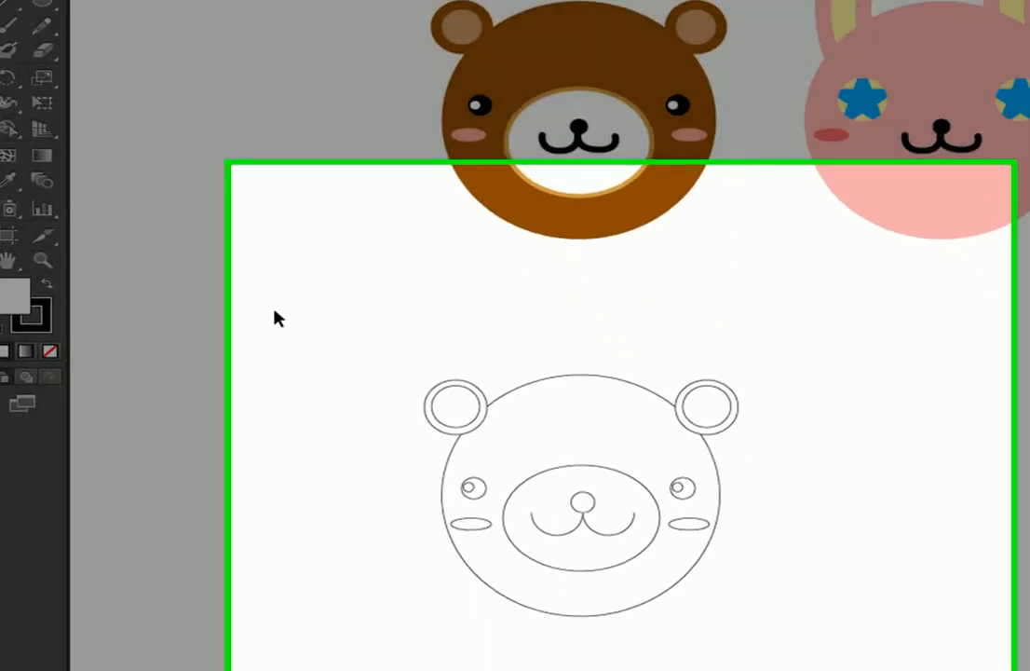
Move the entire outlined bear face up closer to the sample bear and deselect it
left_click_drag(315, 326, 783, 610)
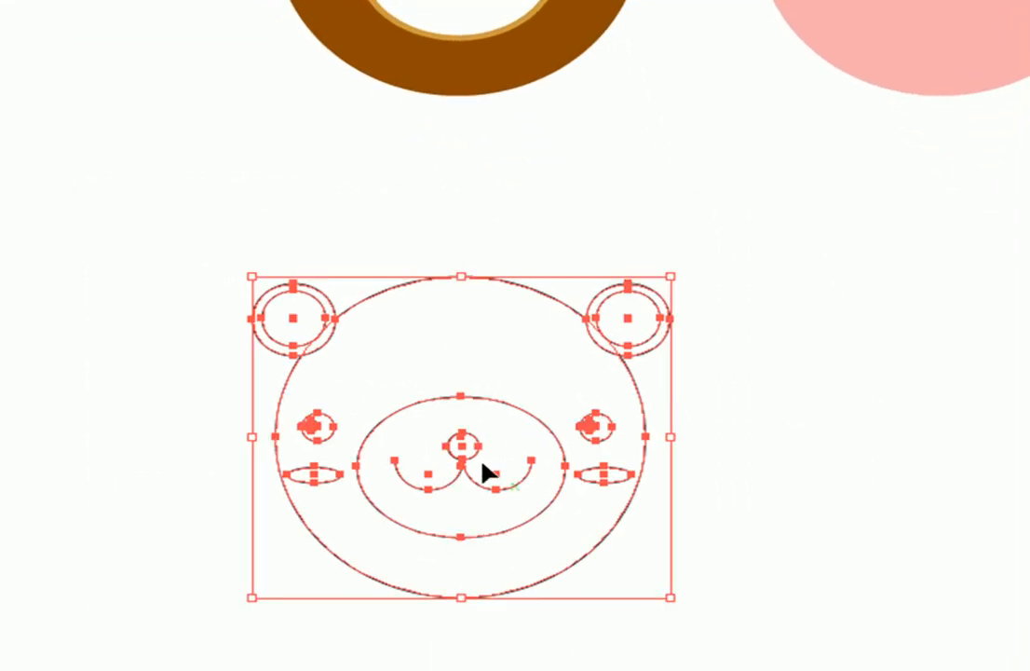
left_click_drag(466, 453, 462, 317)
left_click(929, 224)
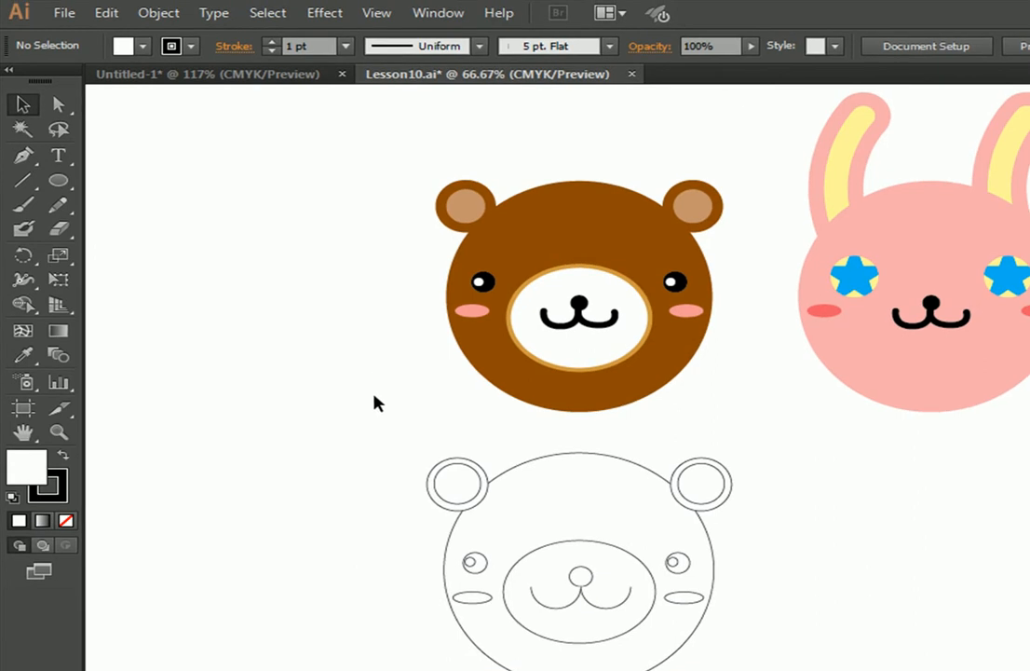
Apply the sample bear's brown fill without stroke to the large face ellipse with the Eyedropper tool
left_click(25, 356)
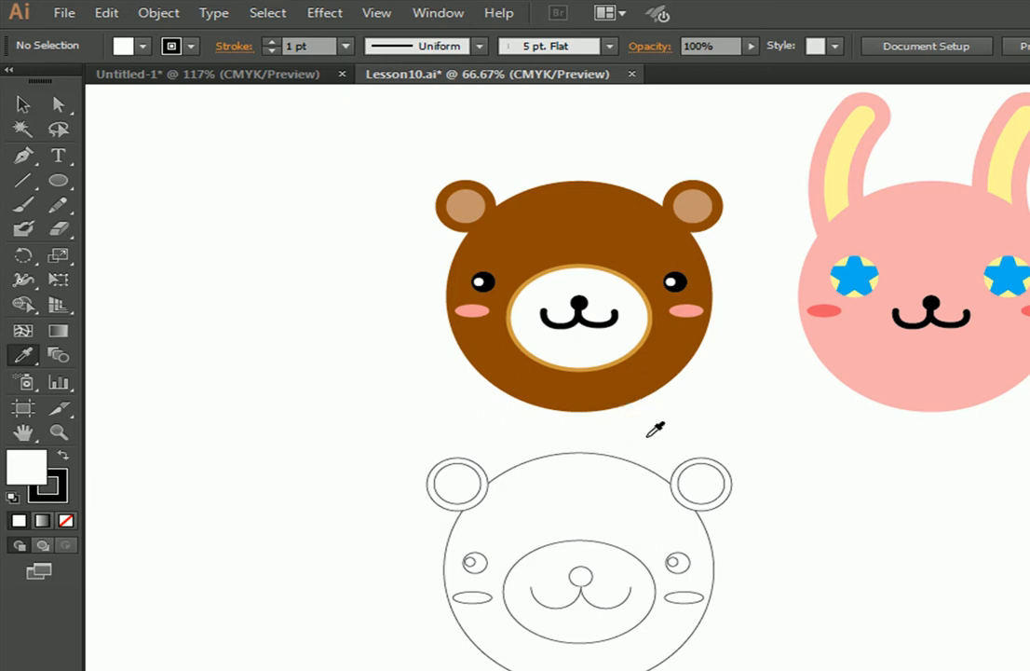
left_click(599, 482, "ctrl")
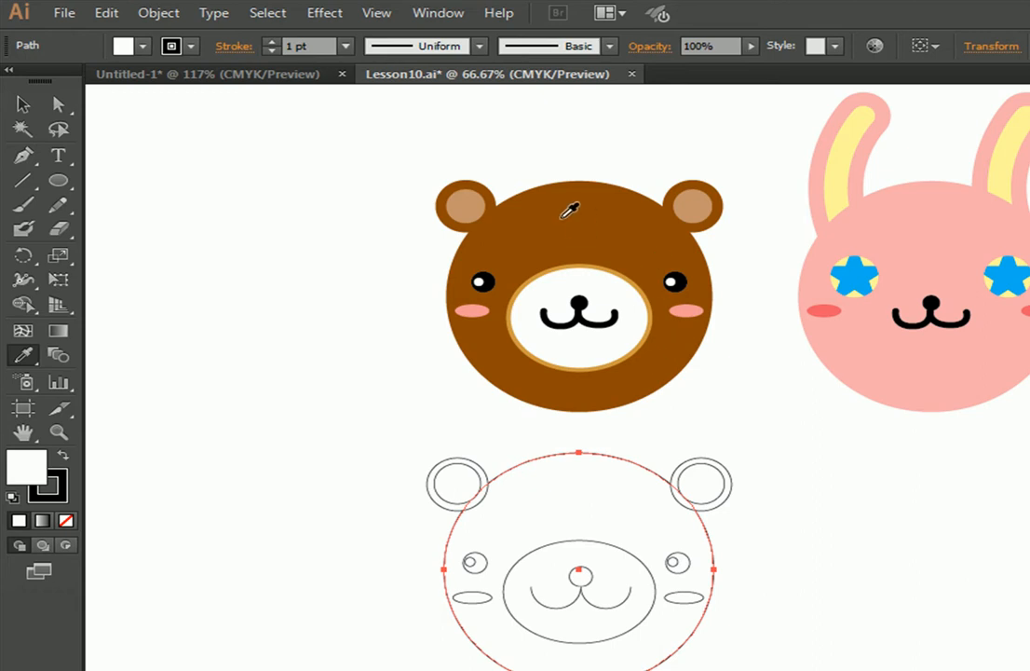
left_click(564, 217)
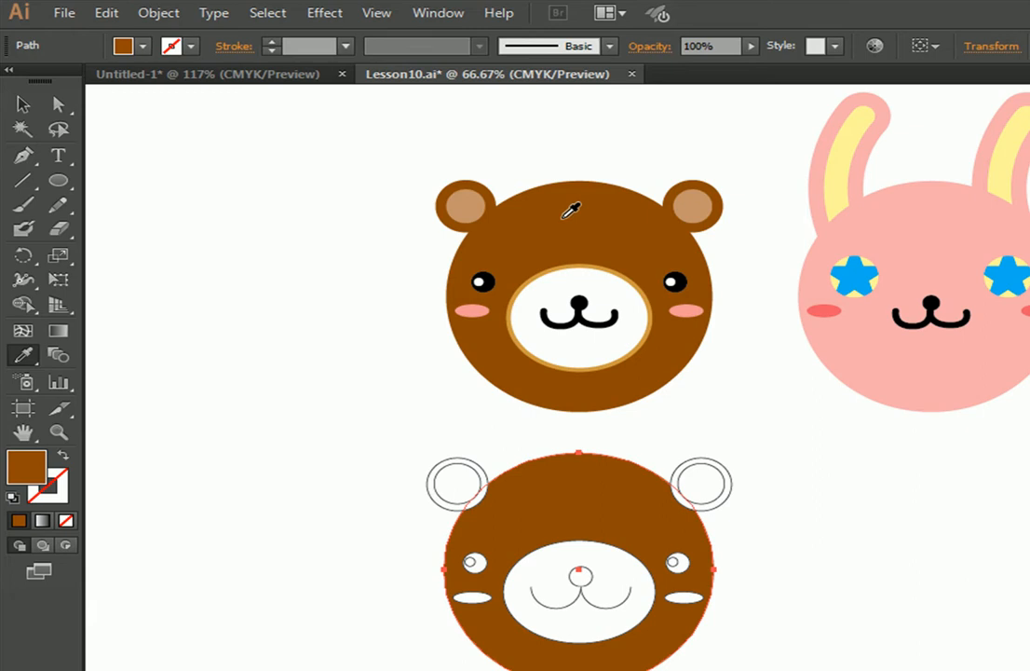
Copy the sample ear colours to both ears, brown for the outer ellipses and tan for the inner ones
key("ctrl")
left_click(470, 466, "ctrl")
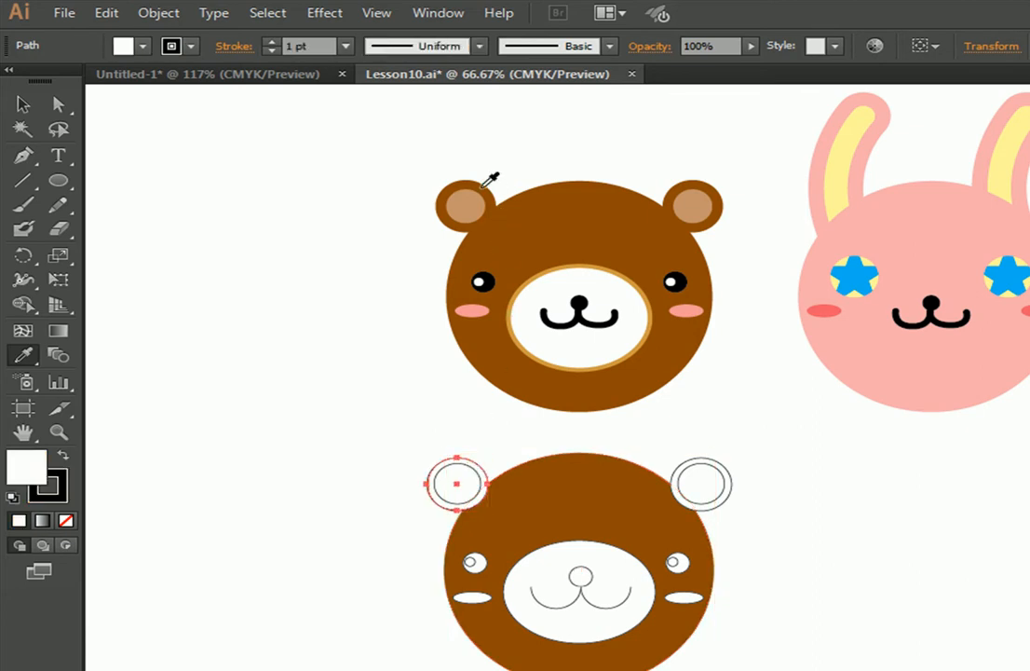
left_click(486, 182)
left_click(461, 199)
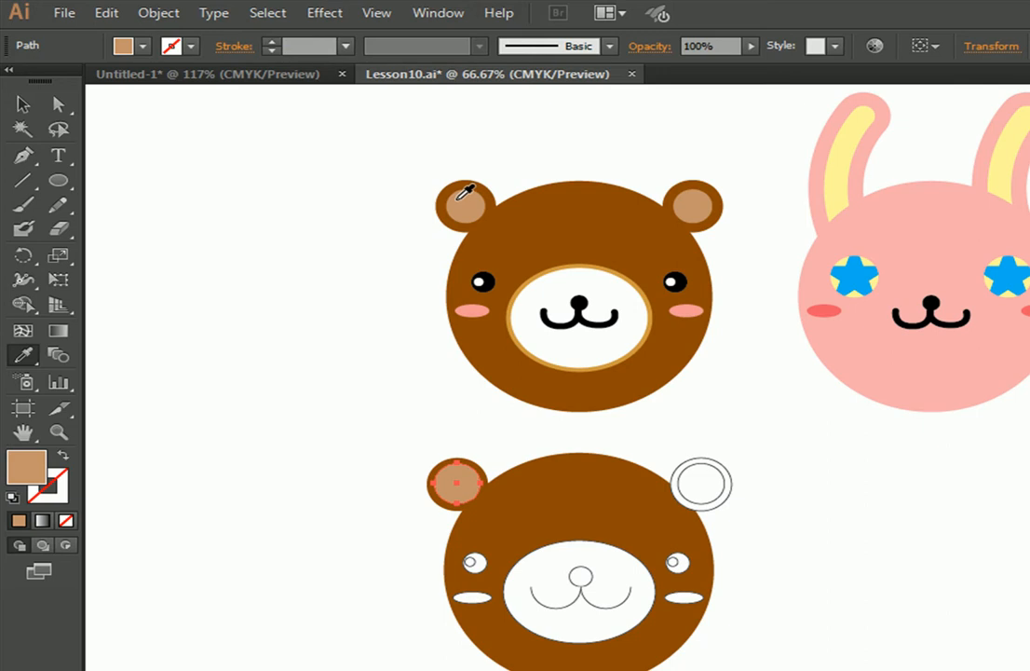
left_click(701, 473, "ctrl")
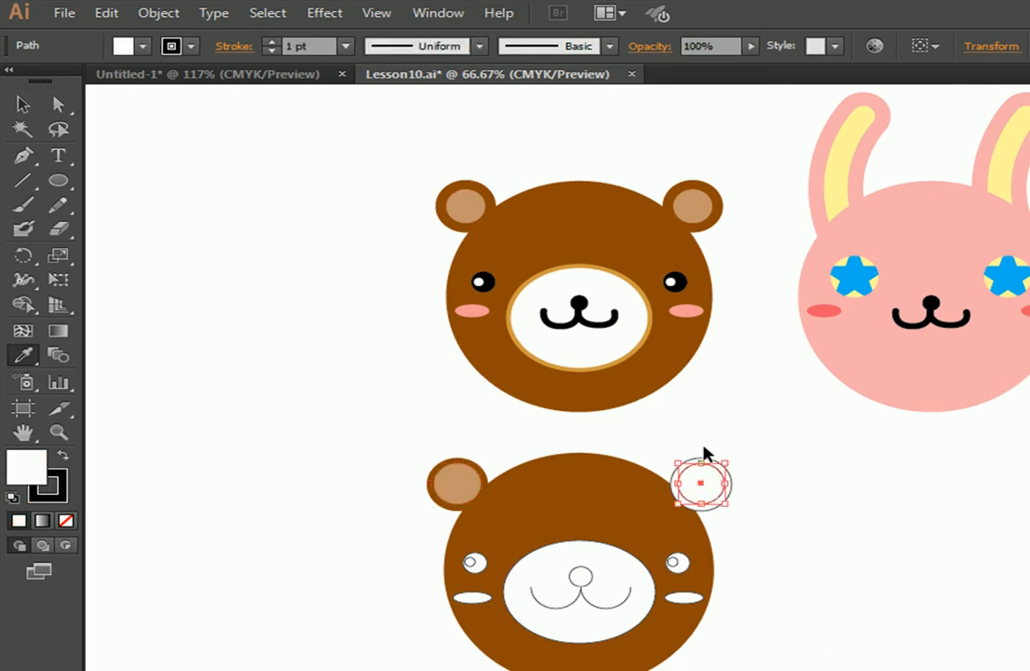
left_click(692, 207)
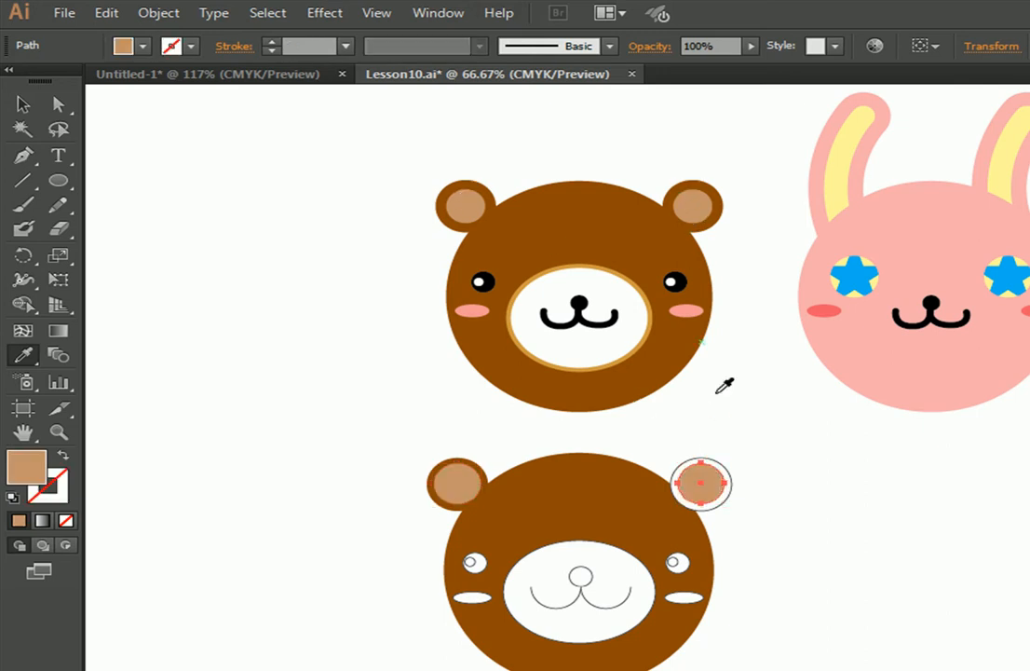
left_click(740, 515, "ctrl")
left_click(730, 496, "ctrl")
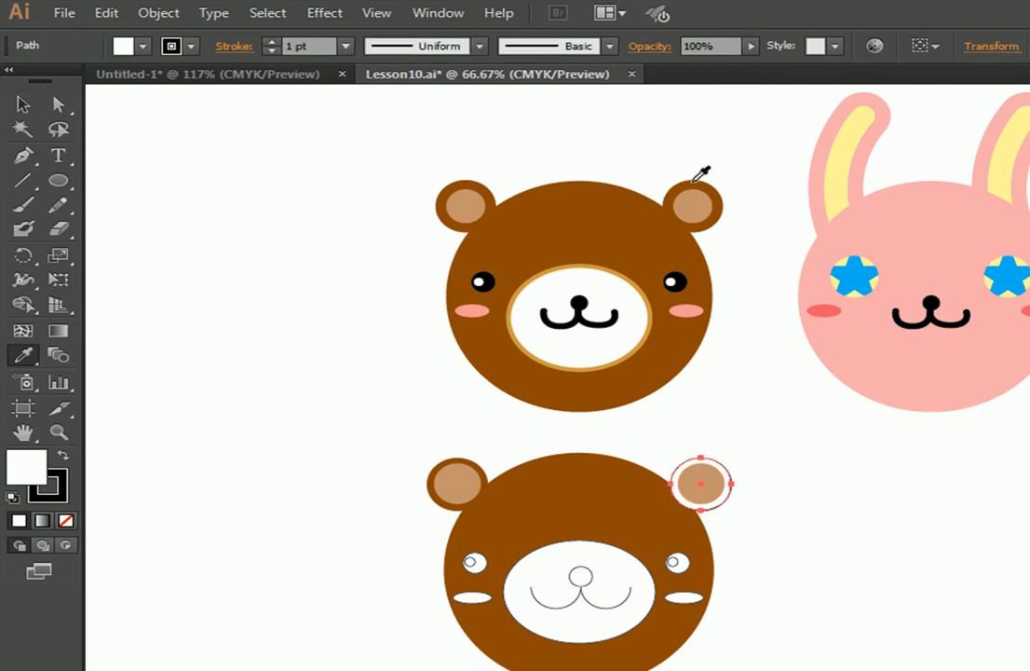
left_click(693, 323)
Apply the sample cheek's pink fill without stroke to both cheek ellipses
left_click(692, 599, "ctrl")
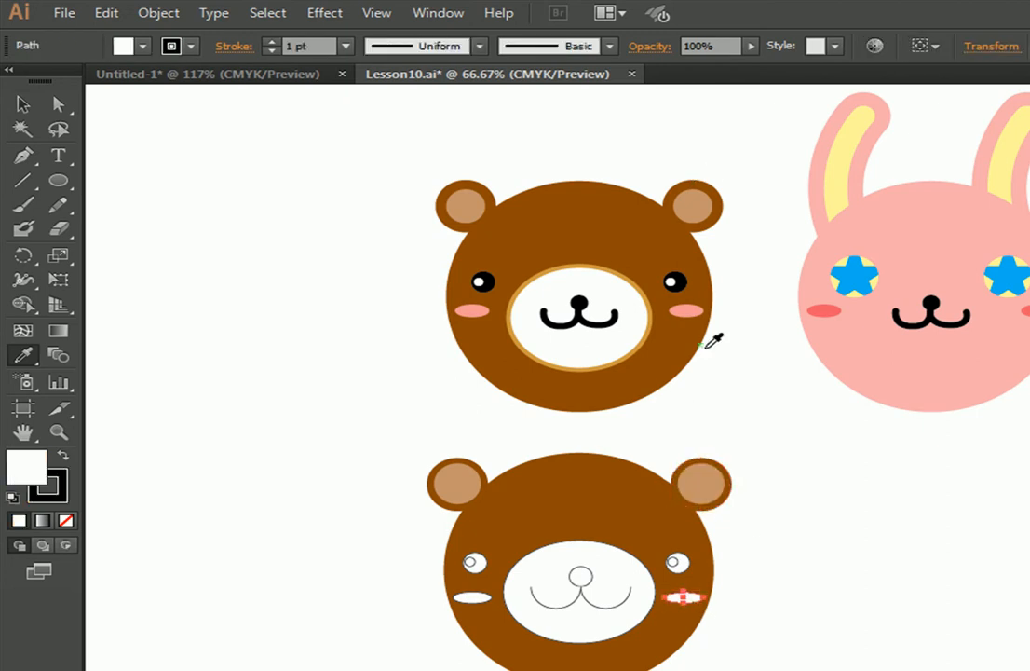
left_click(686, 311)
left_click(458, 601, "ctrl")
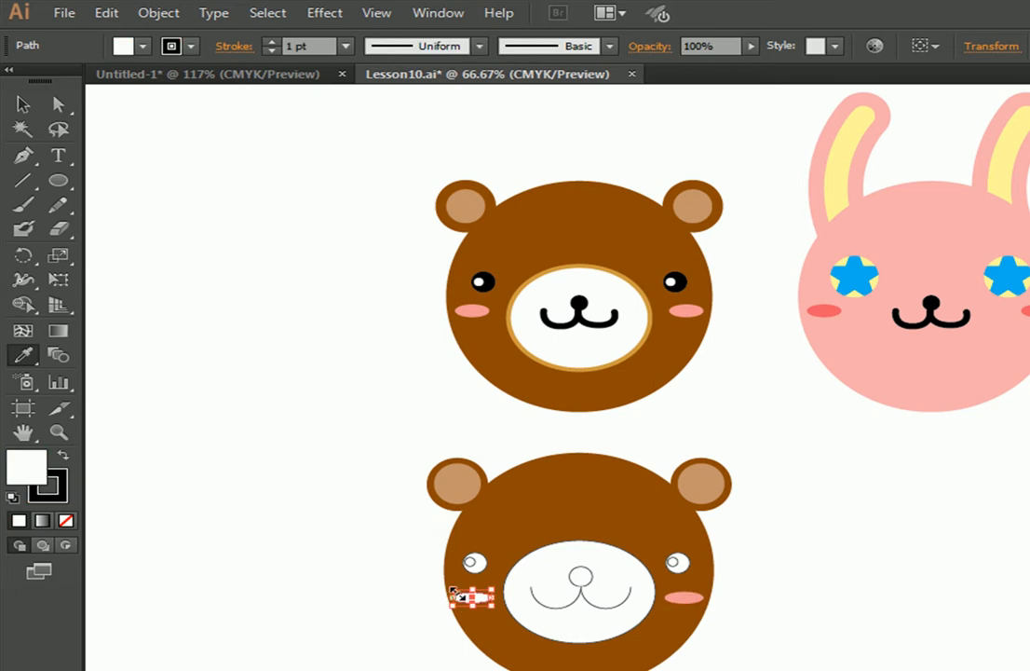
left_click(475, 309)
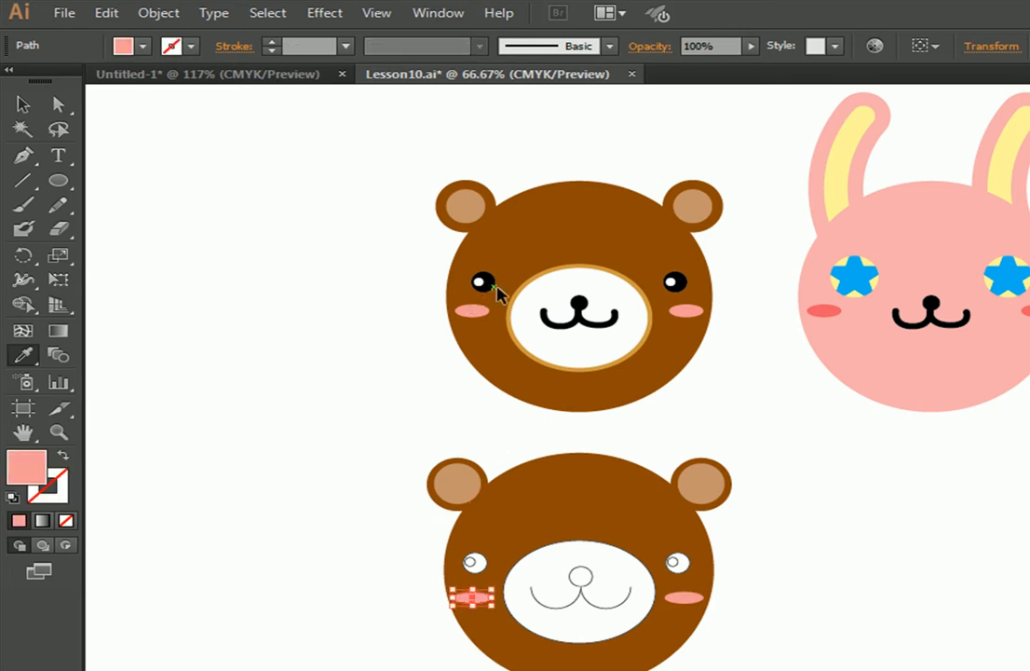
left_click(503, 433, "ctrl")
Colour the left eye from the sample, with a black eyeball and a white highlight without stroke
left_click(485, 565, "ctrl")
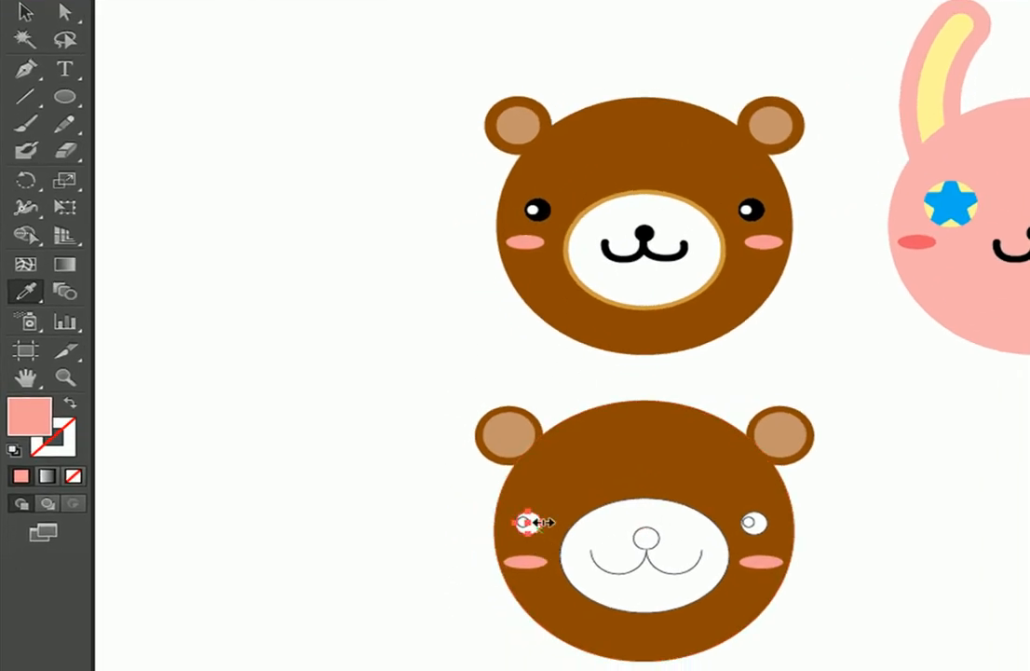
left_click(540, 209)
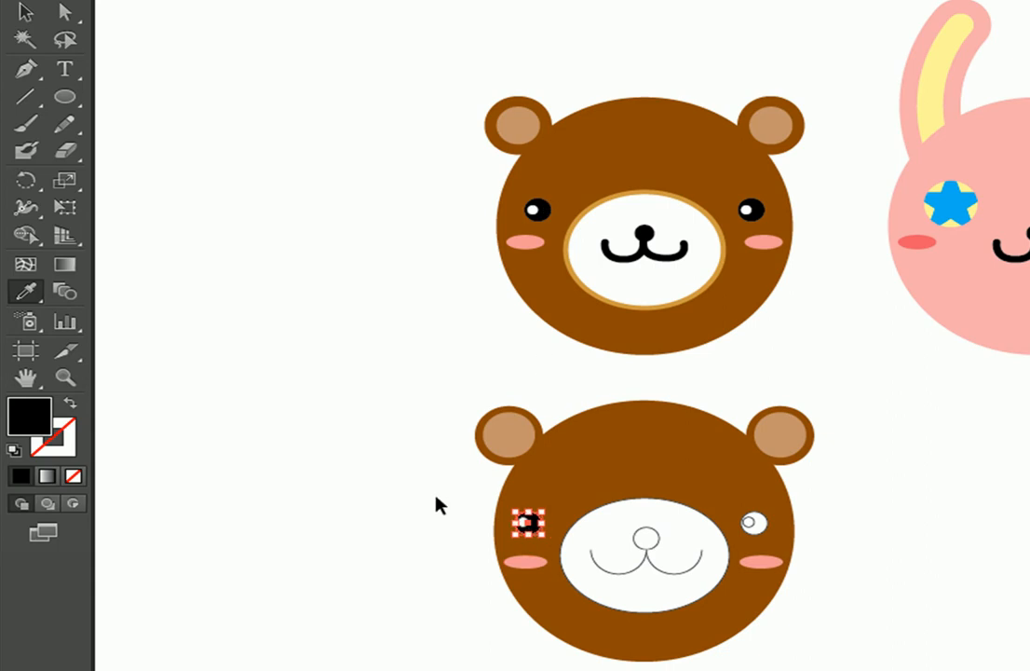
left_click(526, 523, "ctrl")
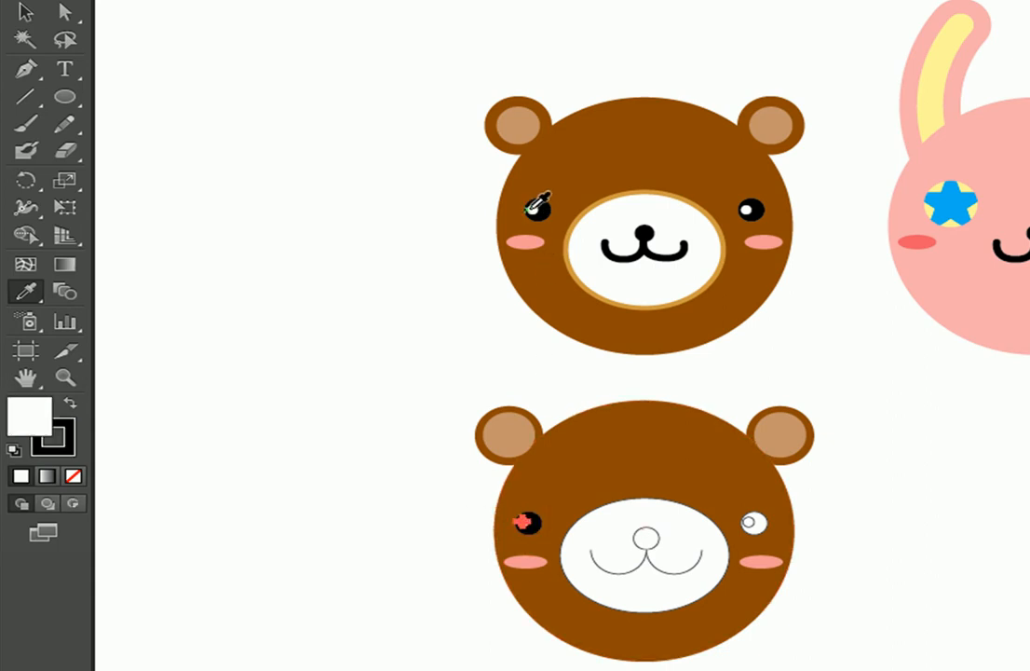
left_click(528, 211)
Colour the right eye from the sample, giving it a black eyeball and a strokeless white highlight
left_click(750, 523, "ctrl")
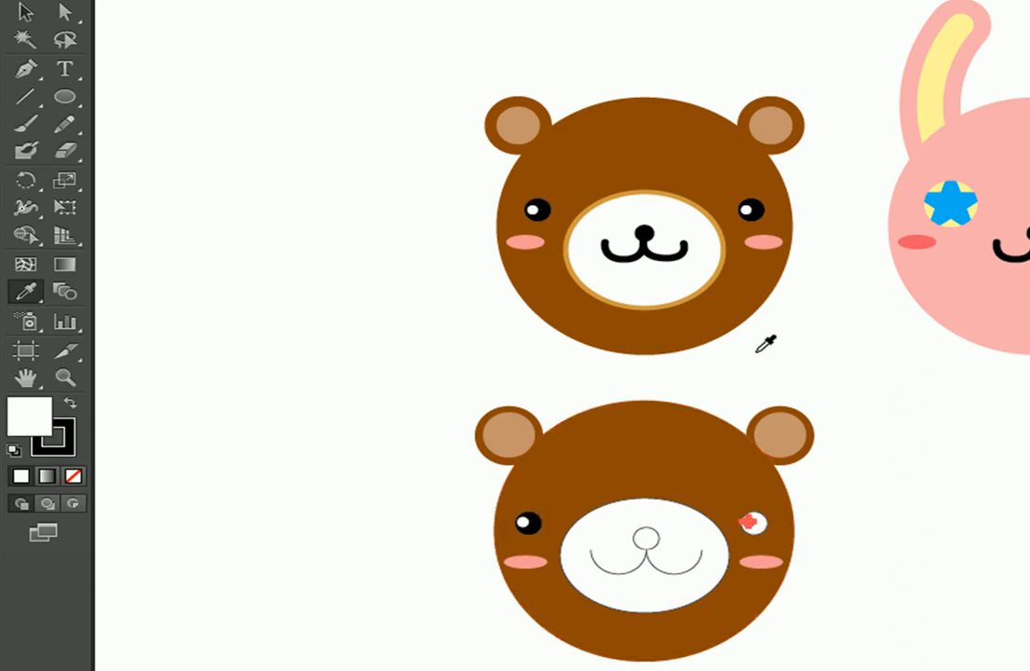
left_click(749, 212)
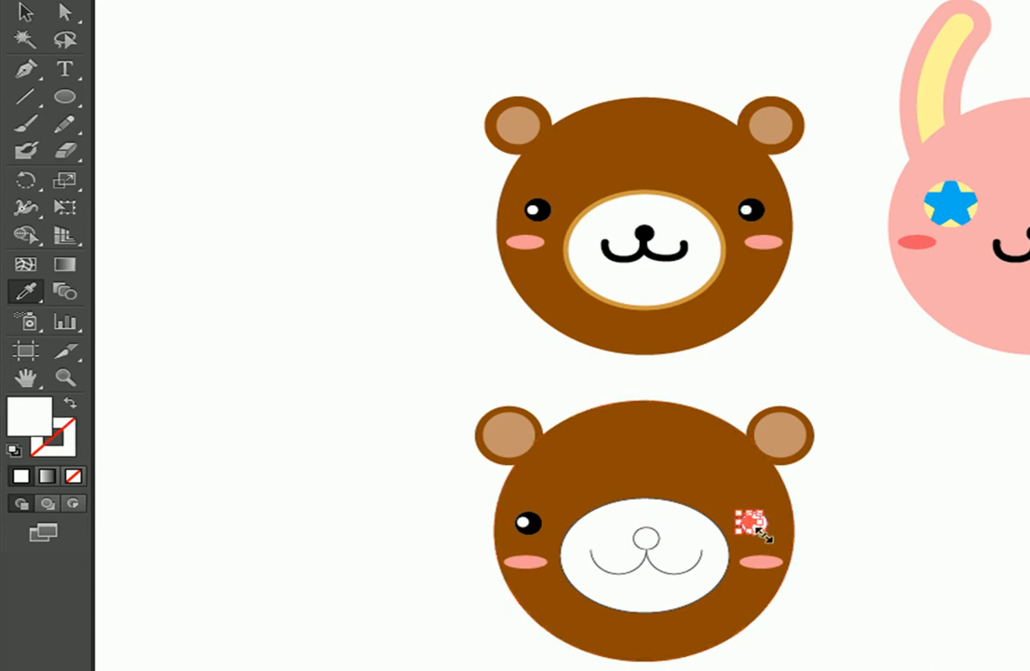
left_click(755, 214)
key("ctrl+z")
left_click(754, 211)
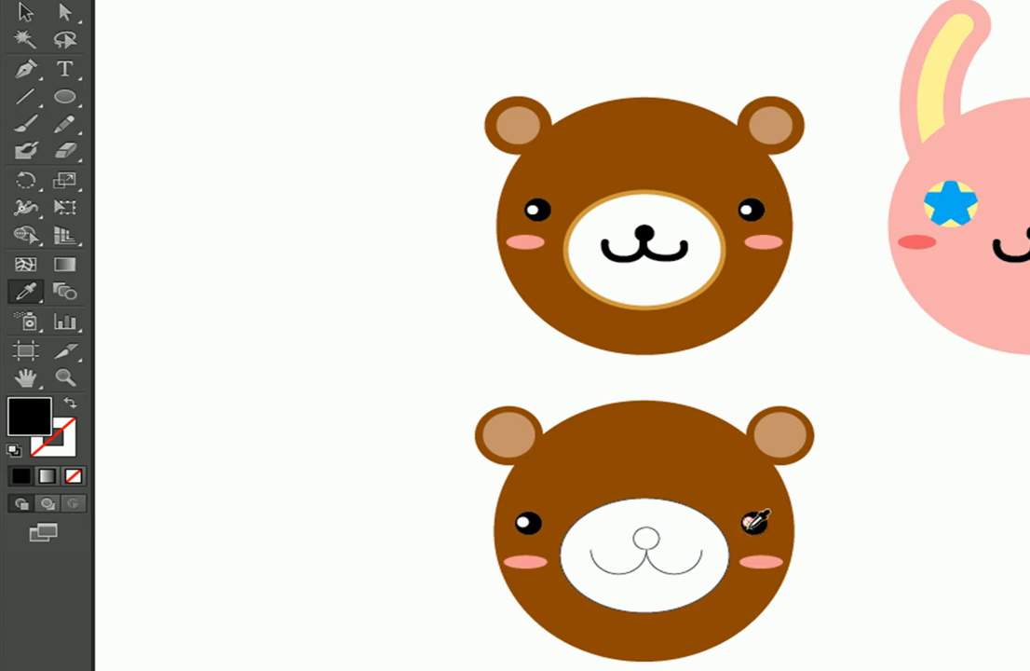
left_click(746, 207)
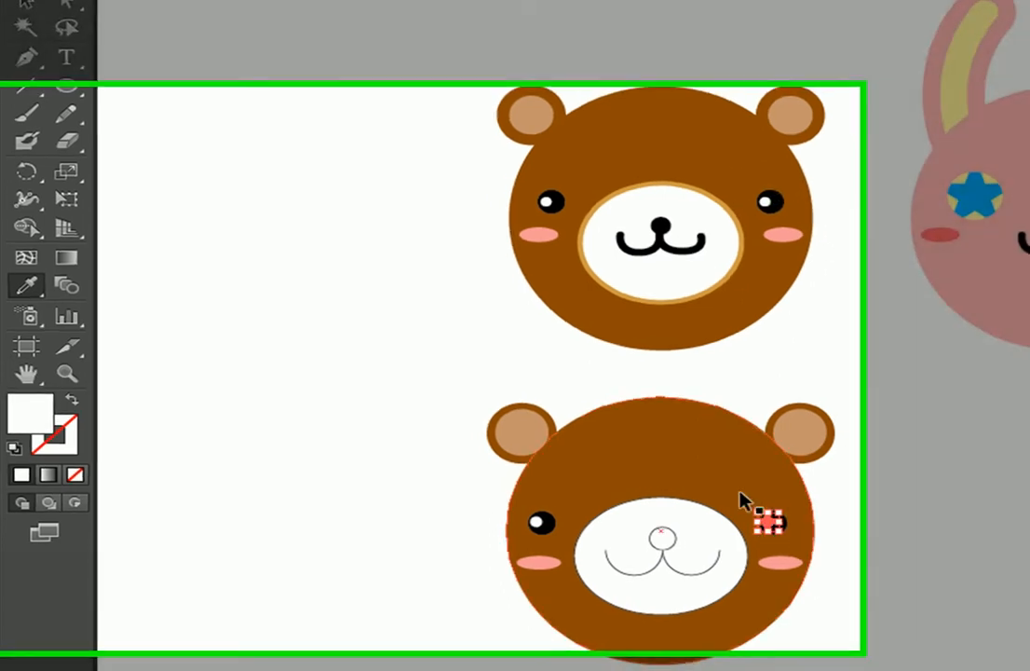
Copy the sample's white fill and golden outline to the muzzle, and its solid black fill to the nose
left_click(694, 522, "ctrl")
left_click(704, 213)
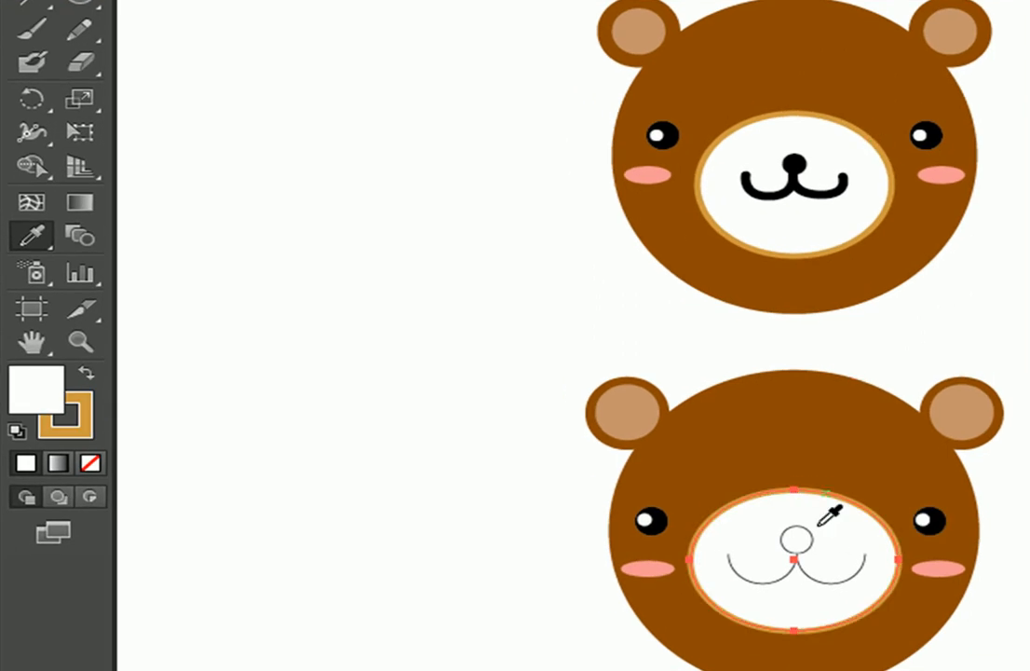
left_click(795, 538, "ctrl")
left_click(794, 165)
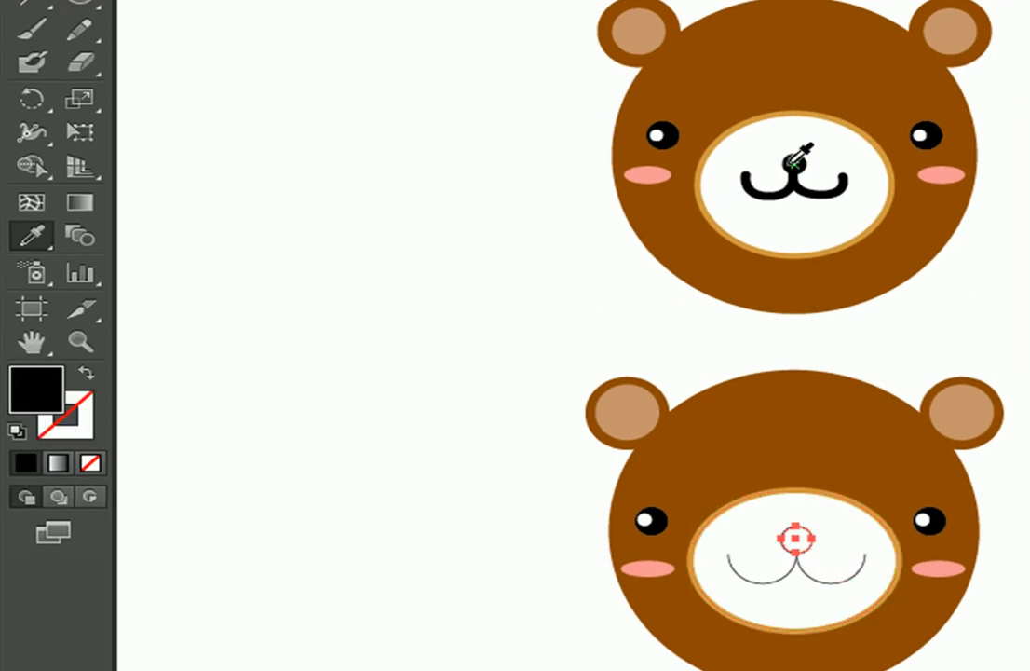
Apply the sample mouth's 9 pt black stroke without fill to both mouth curves and deselect
left_click(763, 582, "ctrl")
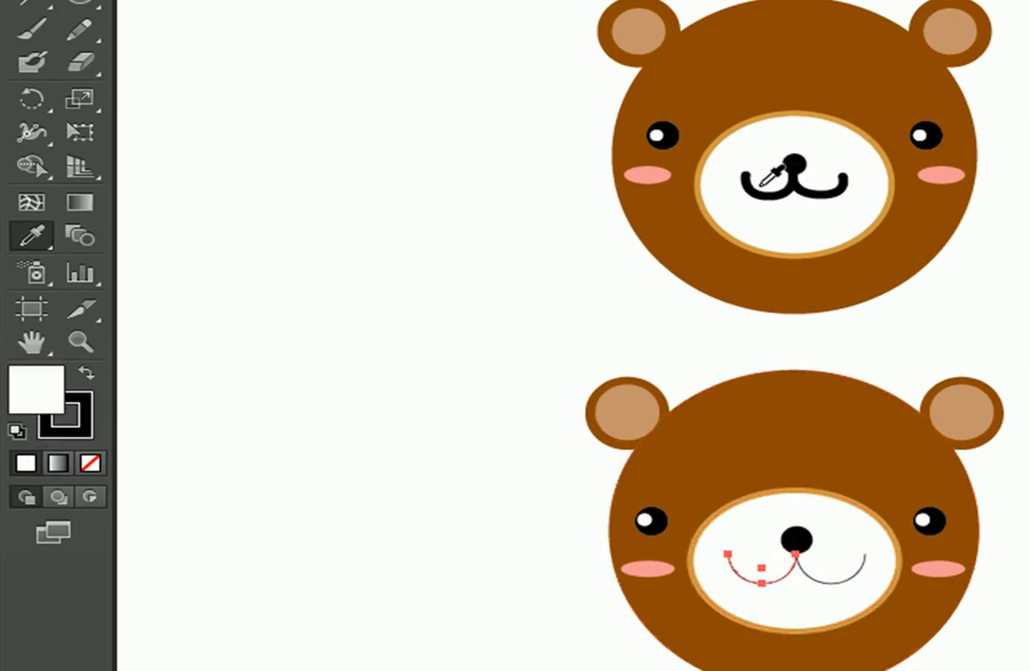
left_click(778, 182)
left_click(853, 580, "ctrl")
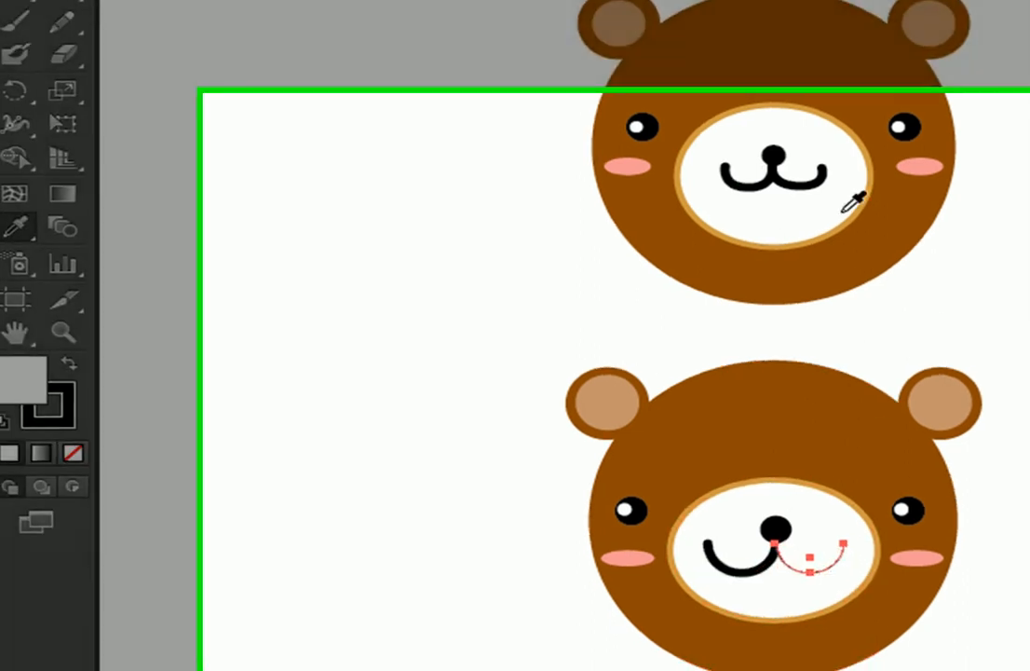
left_click(563, 86)
left_click(877, 221, "ctrl")
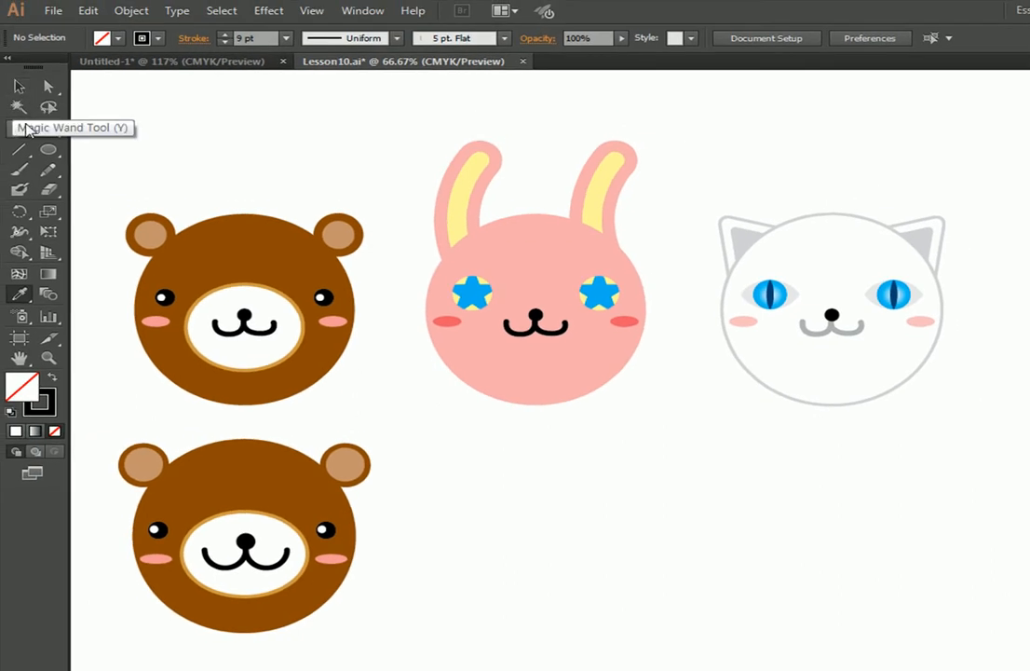
Draw an ellipse beside the redrawn bear, about the size of its head, as the rabbit's head
left_click(49, 149)
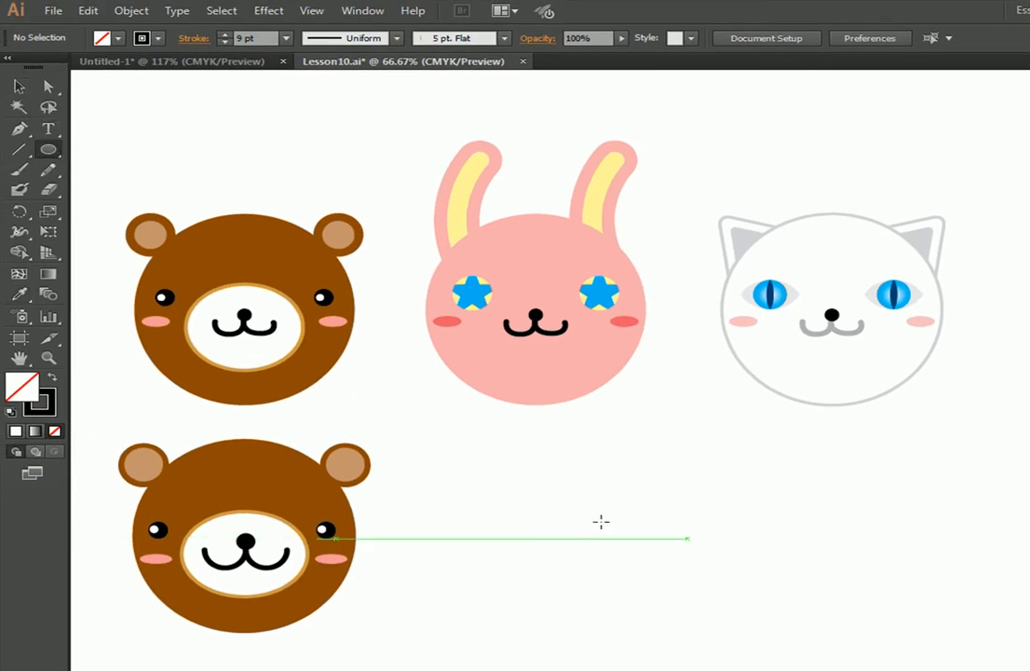
left_click_drag(453, 451, 635, 637)
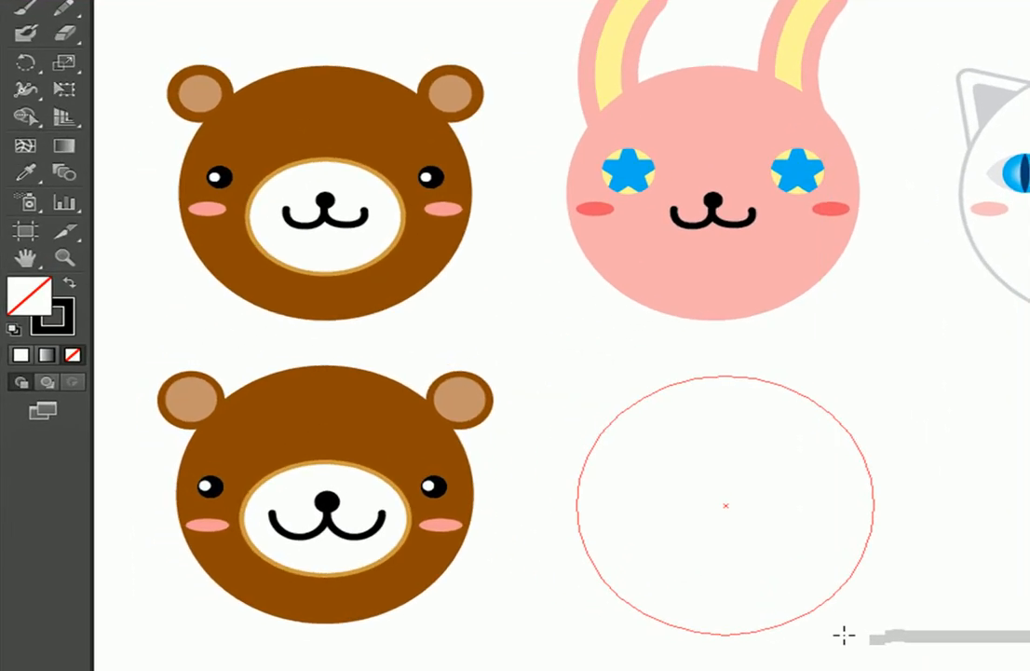
left_click_drag(831, 635, 859, 611)
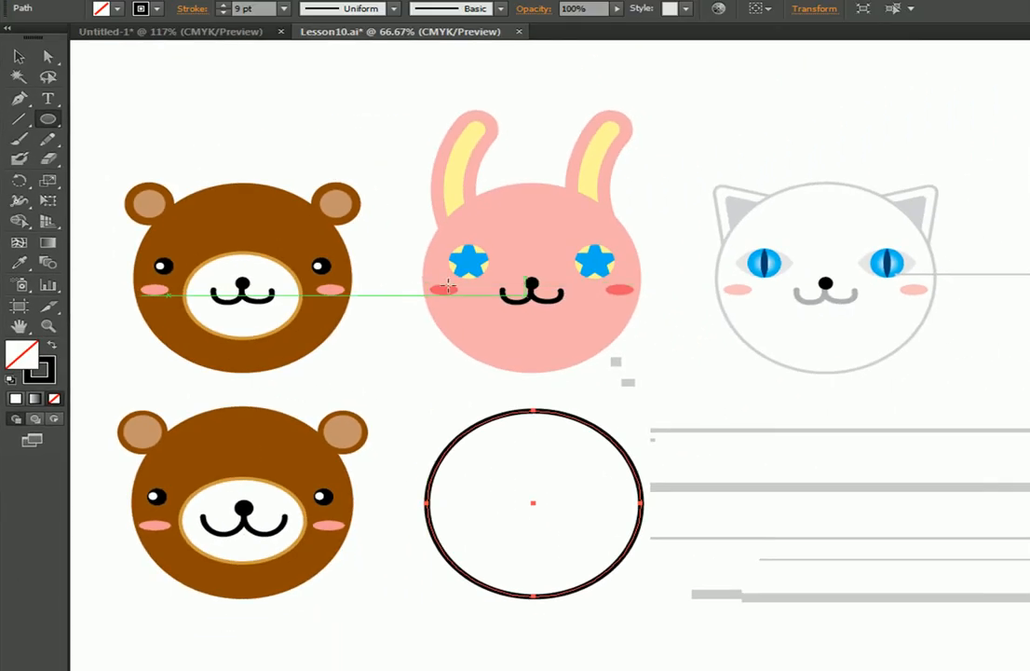
Copy the redrawn bear's two pink cheeks to matching positions on the rabbit's head ellipse
left_click(19, 56)
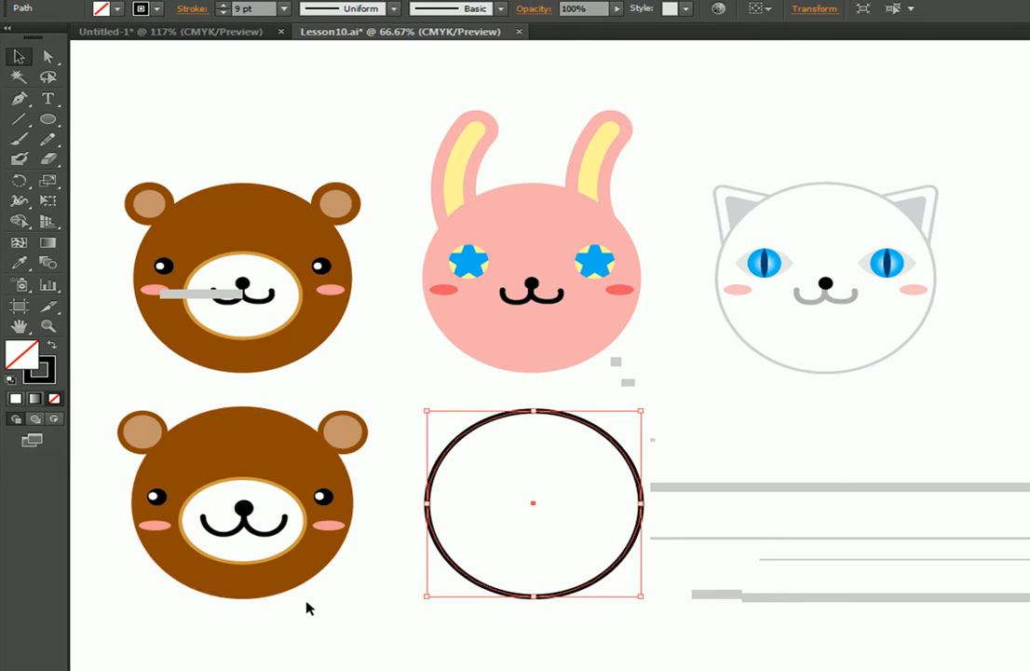
left_click(350, 622)
left_click(155, 525)
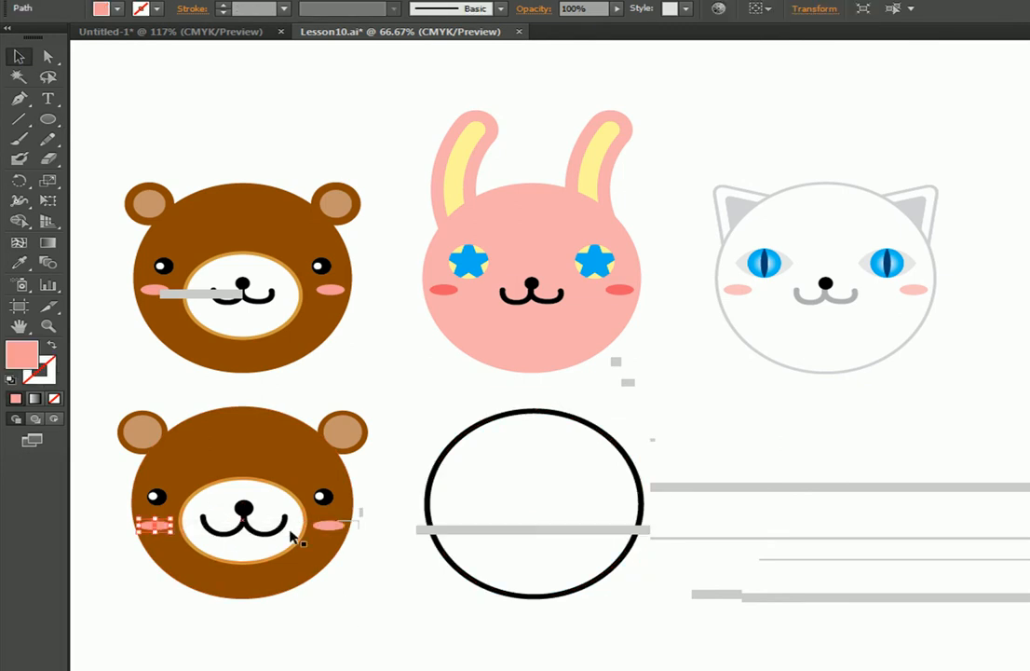
left_click(328, 529, "shift")
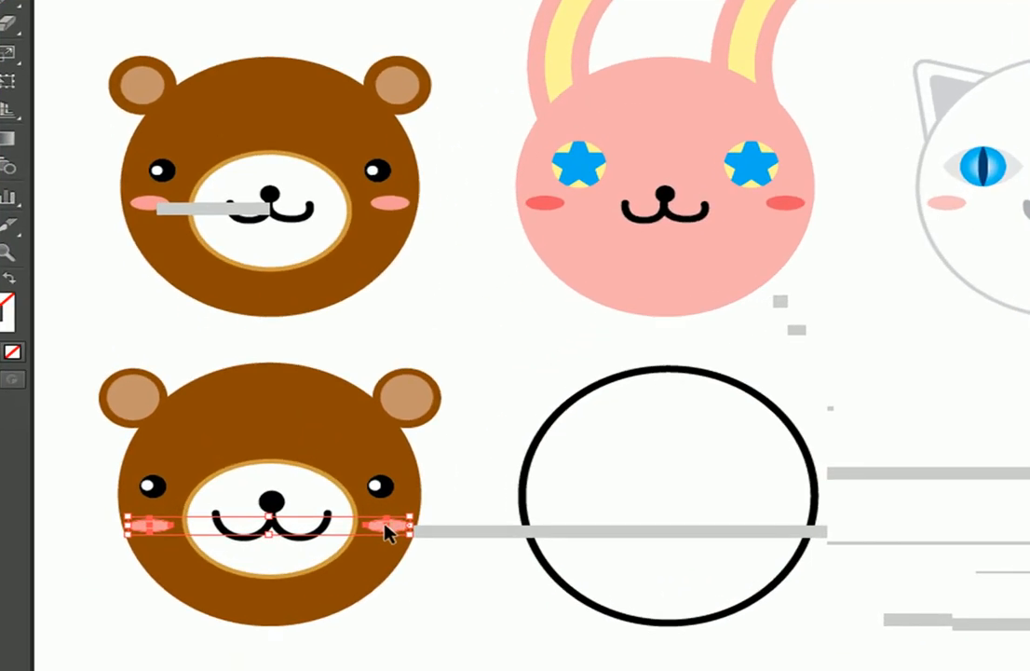
left_click_drag(389, 529, 791, 524)
Copy the redrawn bear's nose and both mouth curves to the middle of the rabbit's head
left_click(270, 504)
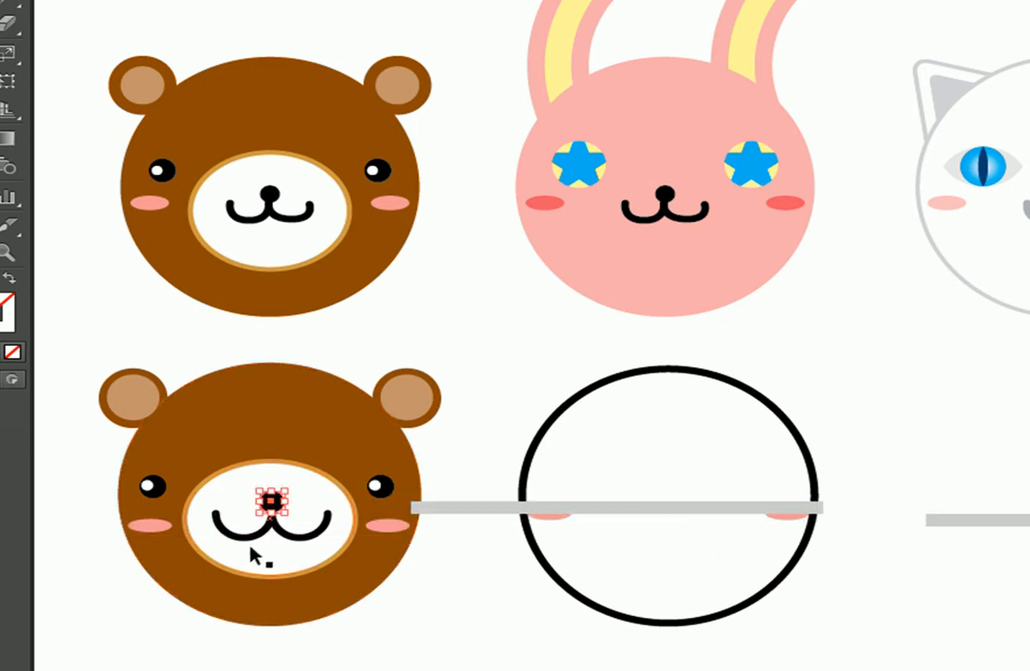
left_click(240, 543, "shift")
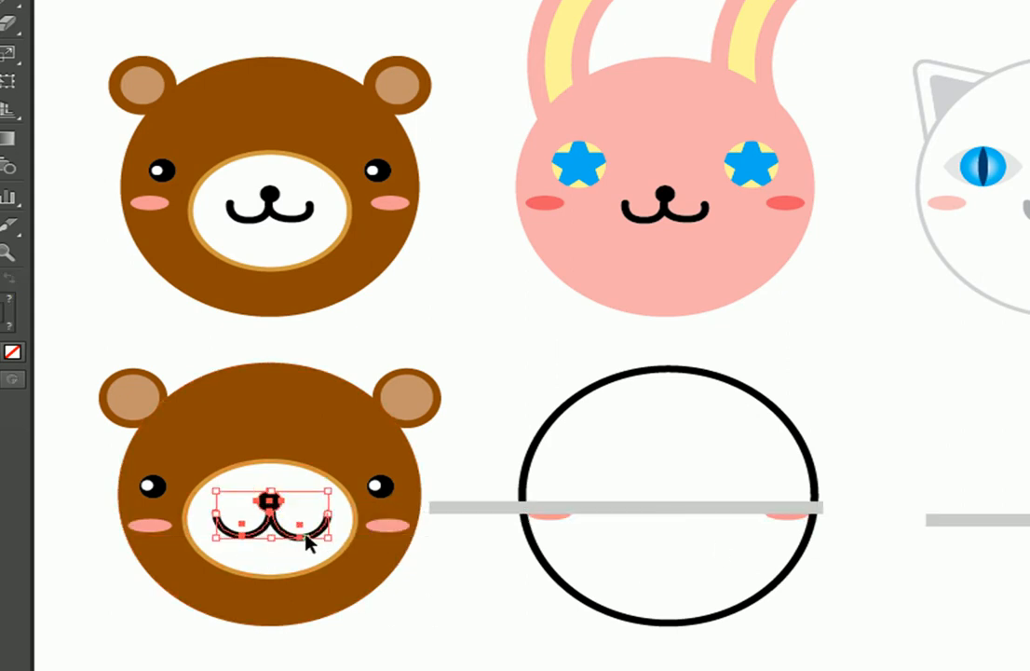
left_click_drag(280, 511, 673, 499)
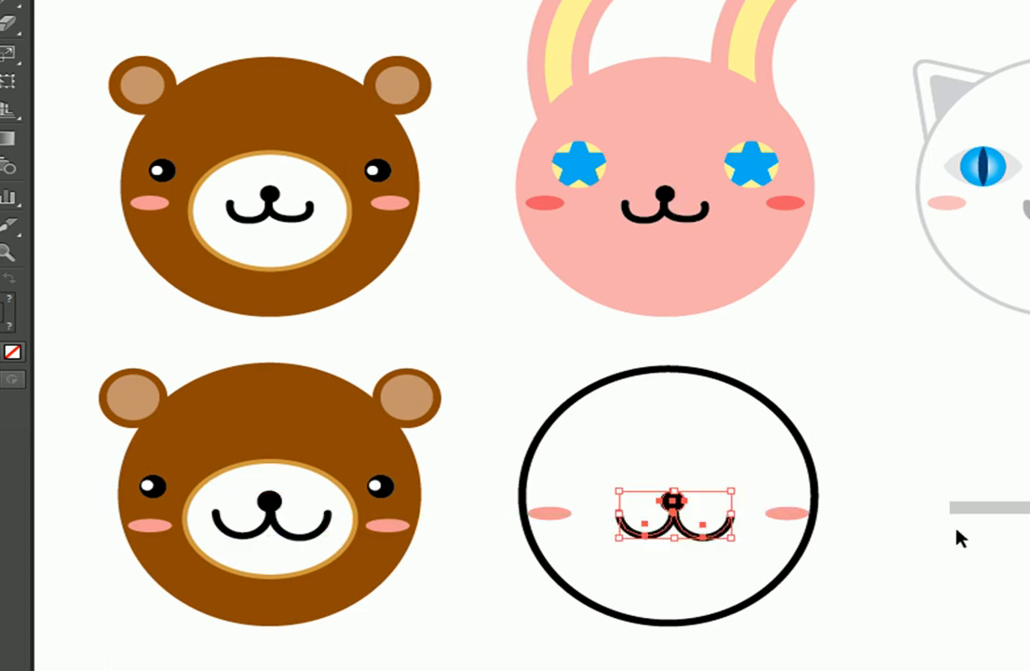
left_click(941, 445)
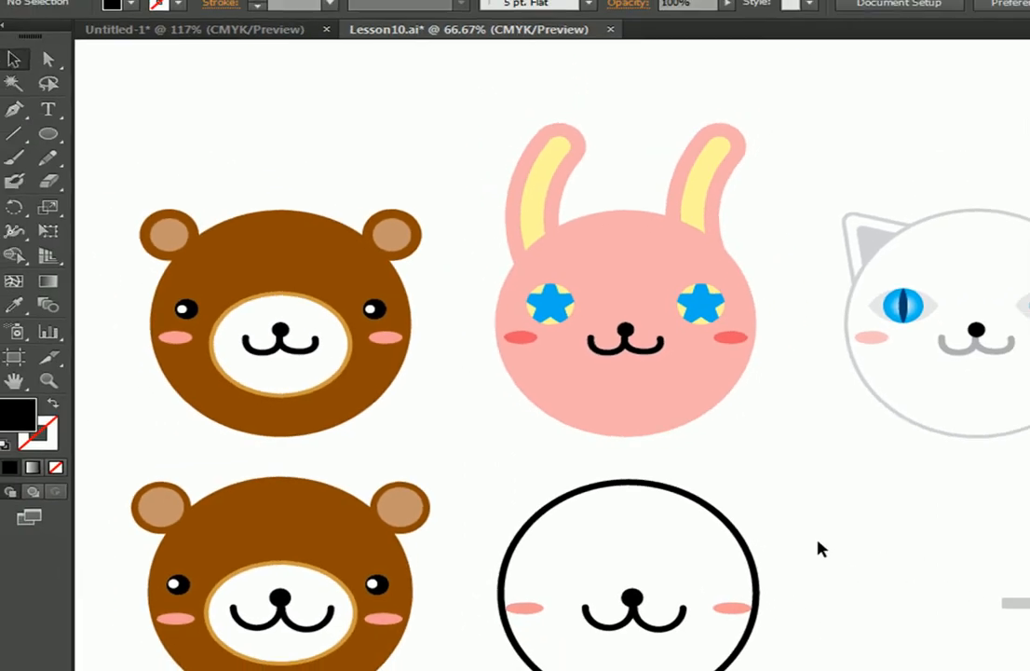
Copy the sample rabbit's pink strokeless fill to the head ellipse and send it behind the facial features
left_click(653, 639)
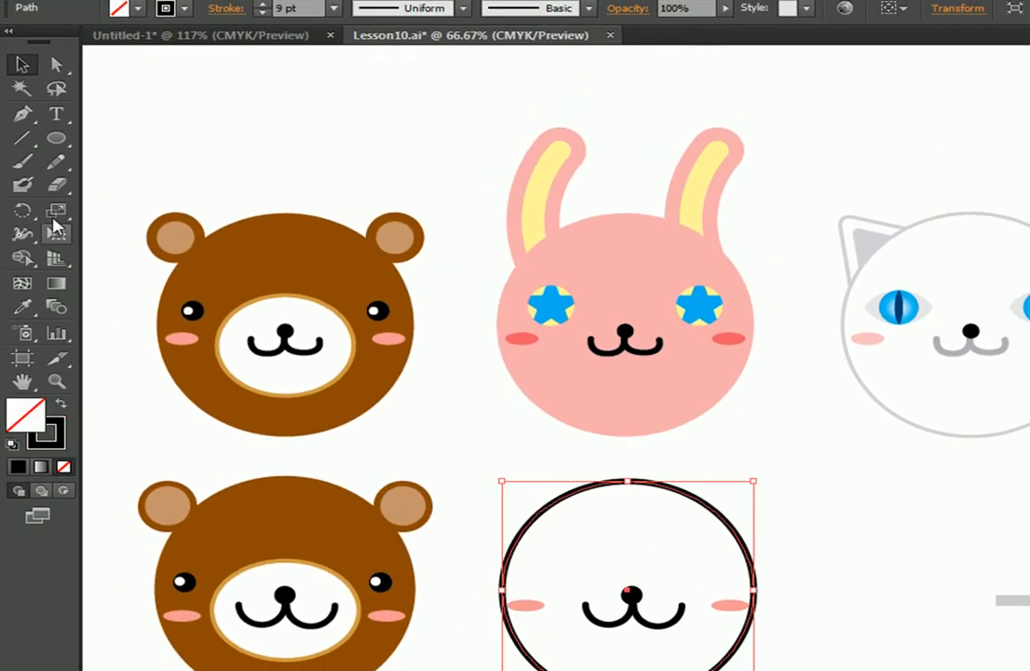
left_click(24, 305)
left_click(634, 242)
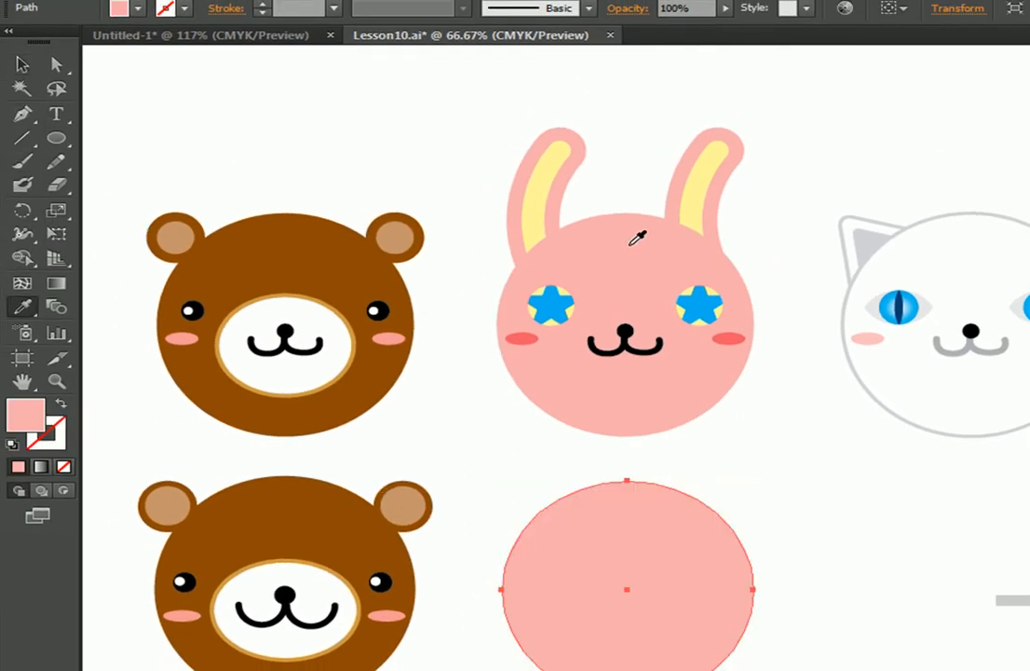
key("ctrl+shift+bracketleft")
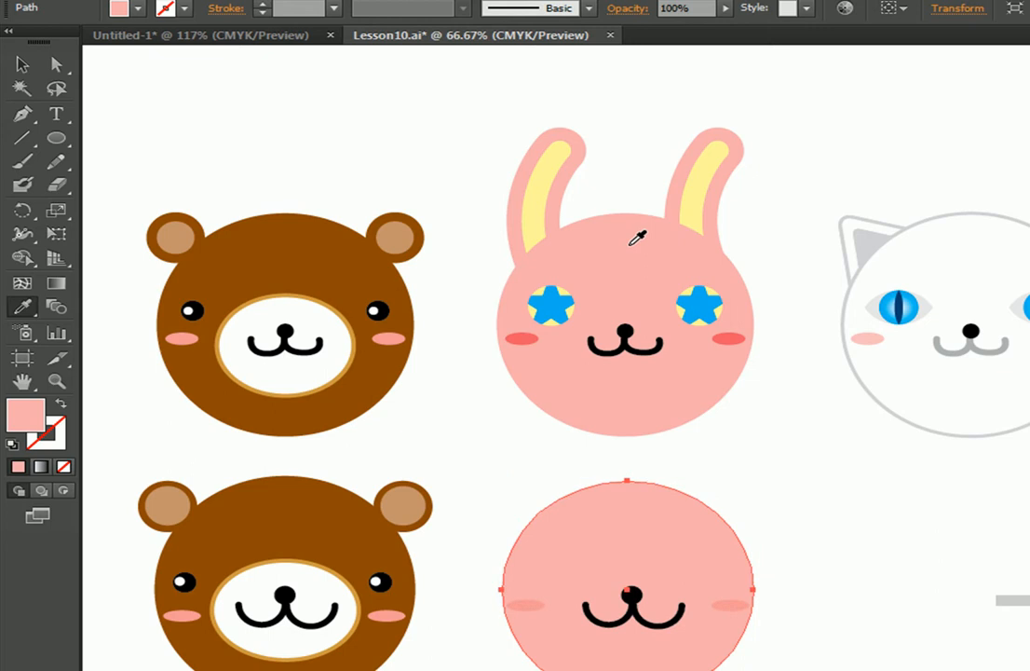
Apply the sample rabbit's darker pink cheek colour to both copied cheeks and deselect them
left_click(530, 606, "ctrl")
left_click(732, 607, "ctrl+shift")
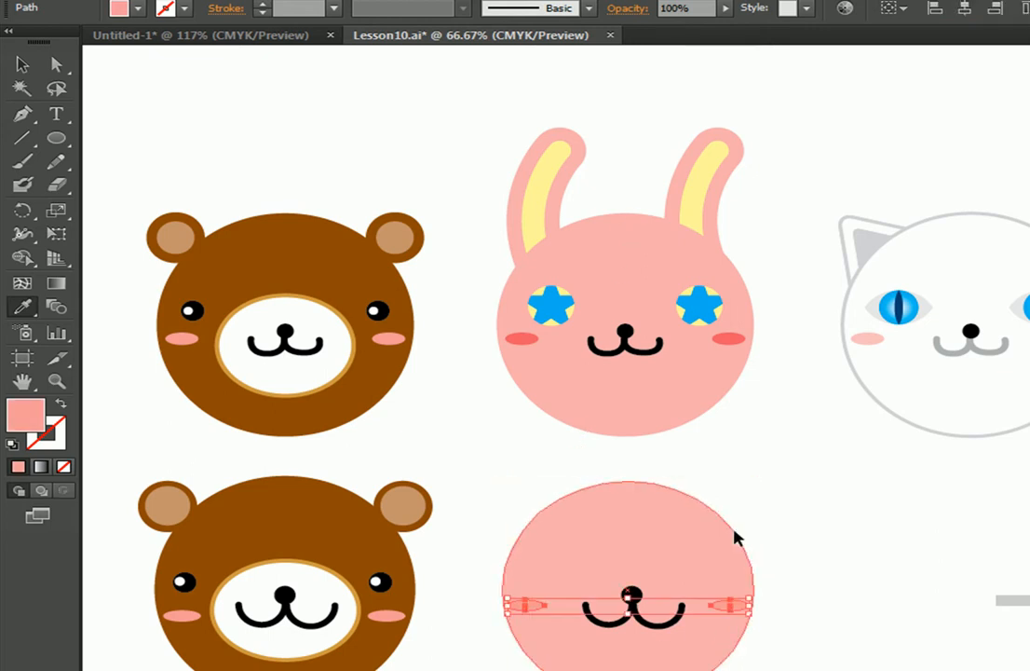
left_click(725, 335)
left_click(789, 535, "ctrl")
Bring the rabbit's pink head ellipse in front of its facial features
left_click(21, 66)
left_click(20, 65)
left_click(621, 519)
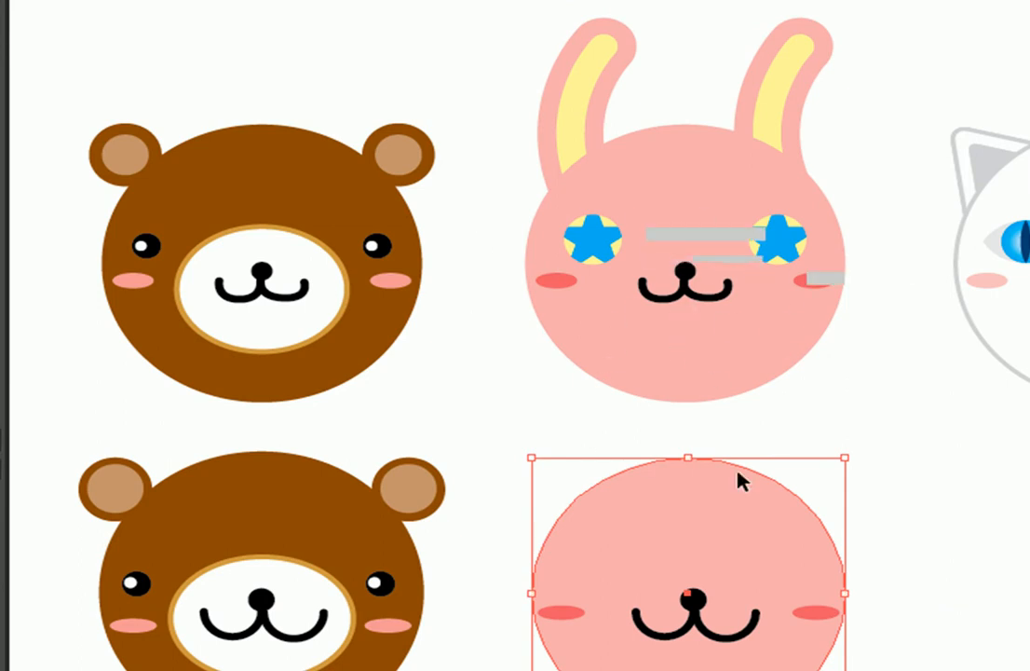
key("ctrl+shift+bracketright")
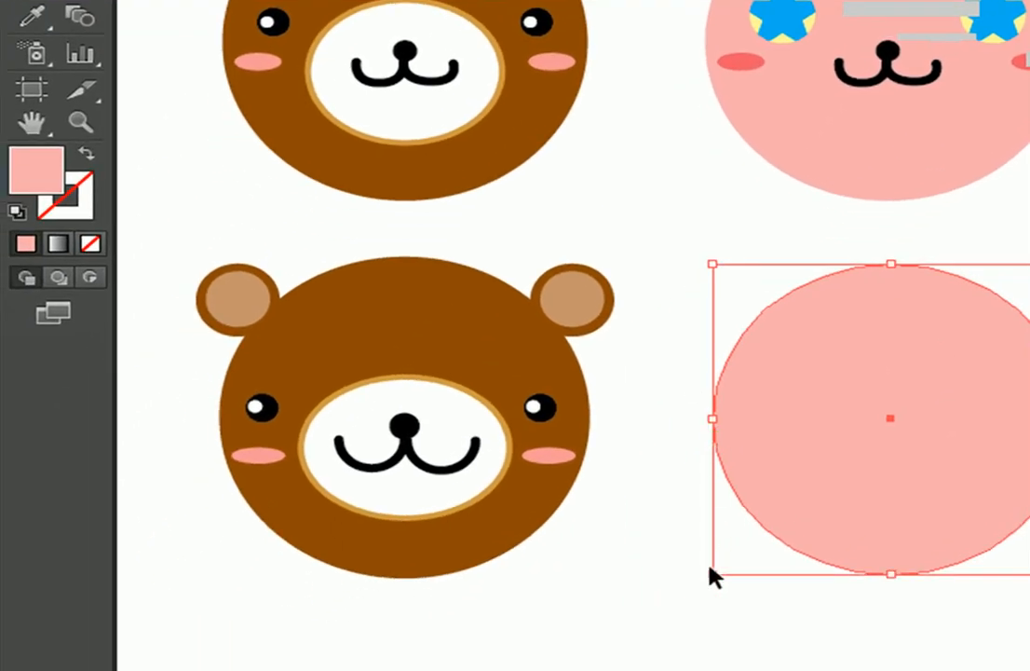
mouse_move(713, 580)
left_mouse_down()
mouse_move(691, 590)
mouse_move(706, 588)
left_mouse_up()
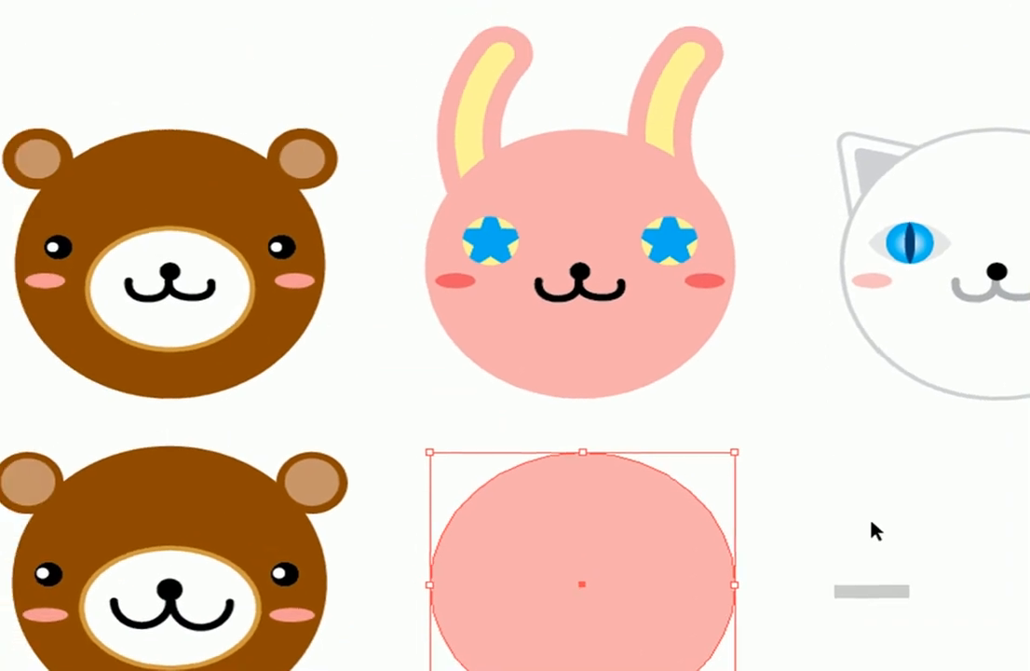
Send the pink head ellipse backward step by step behind the nose, mouth and cheeks, and deselect it
key("ctrl+[")
key("ctrl+[")
key("ctrl+[")
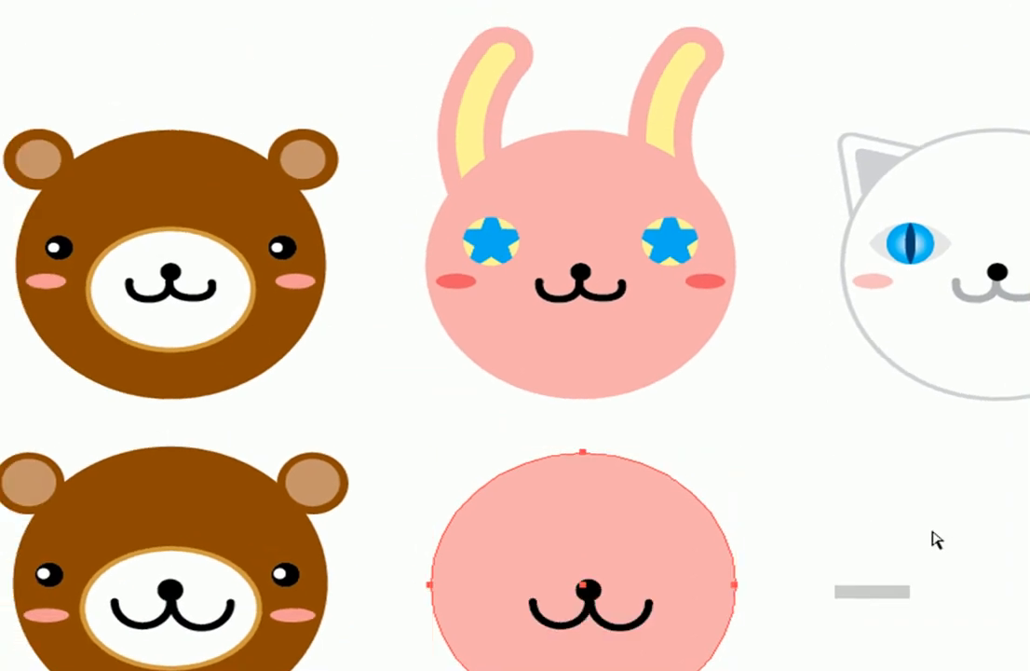
key("ctrl+[")
key("ctrl+[")
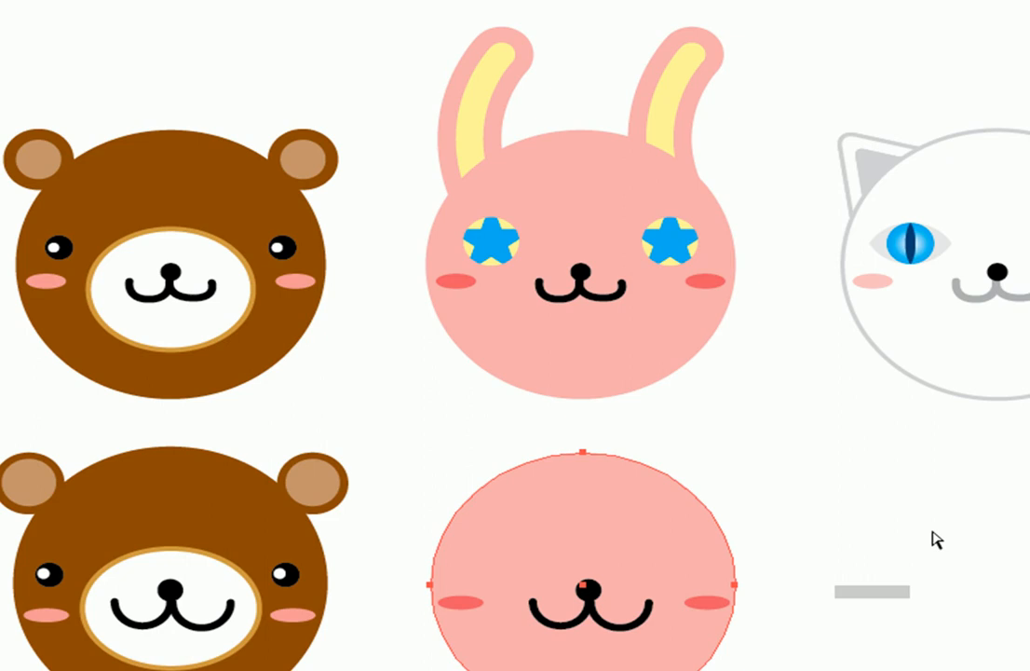
key("v")
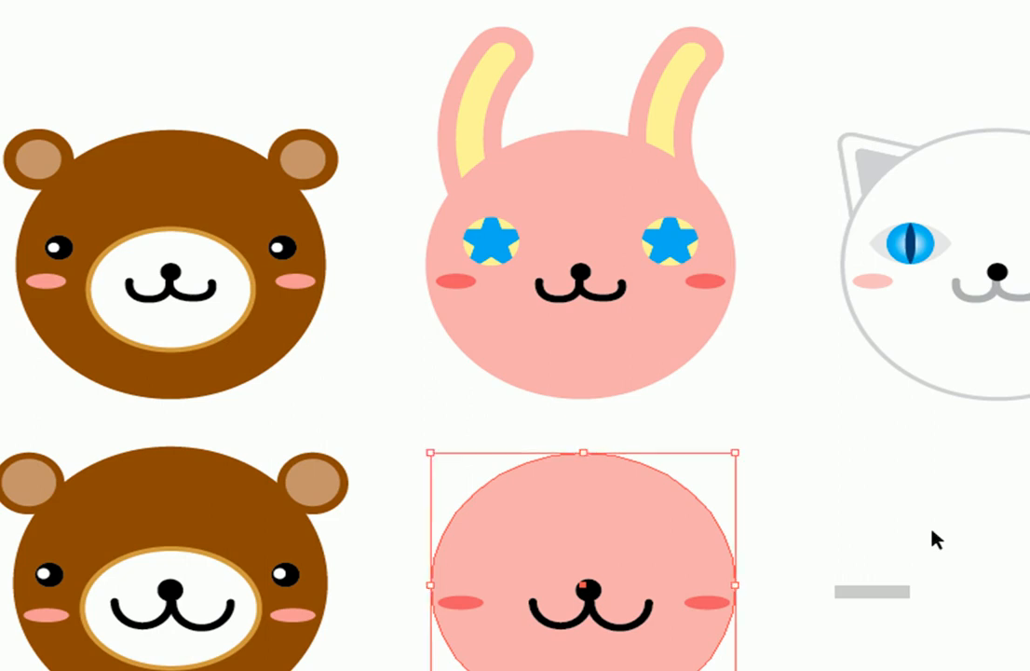
left_click(780, 401)
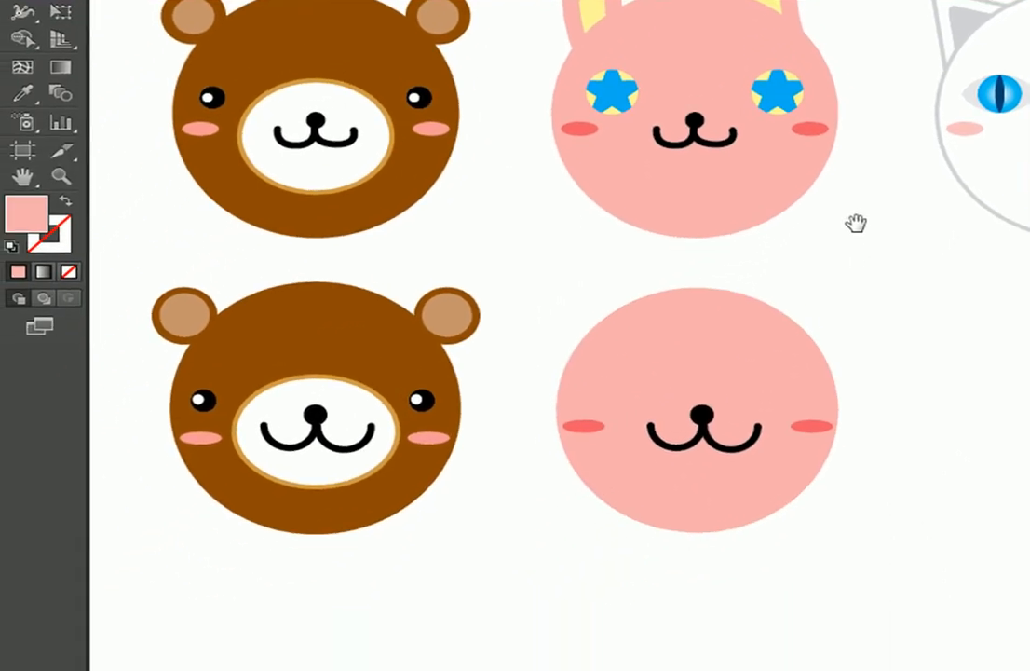
Move the redrawn bear and rabbit faces down together to leave room for the rabbit's ears
left_click_drag(756, 381, 763, 446)
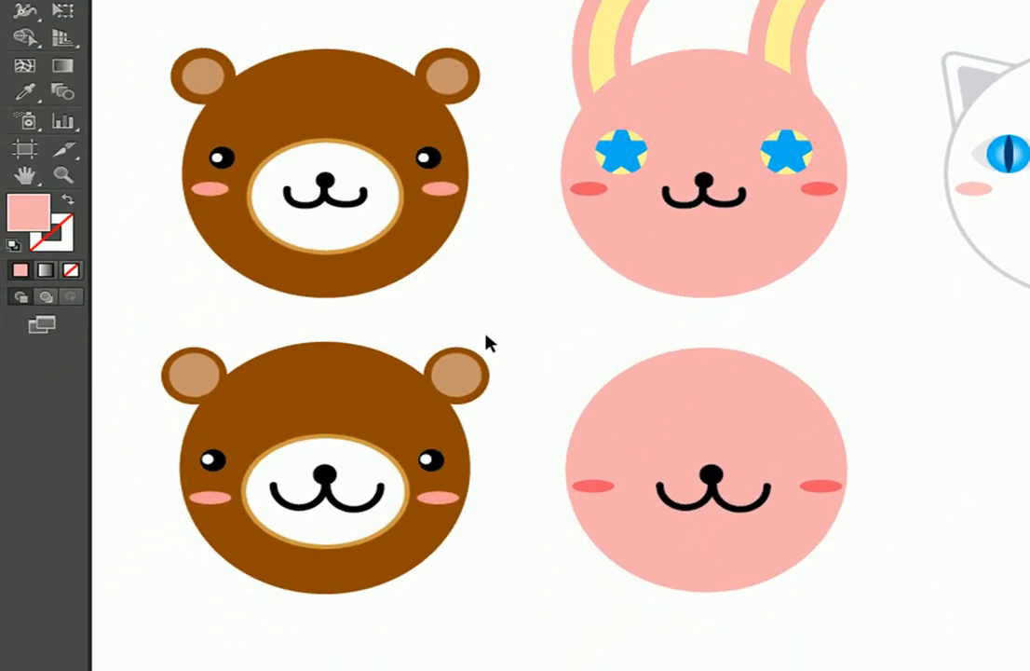
left_click_drag(146, 333, 812, 620)
left_click_drag(720, 493, 719, 544)
left_click(946, 448)
scroll(866, 349, "down", 2)
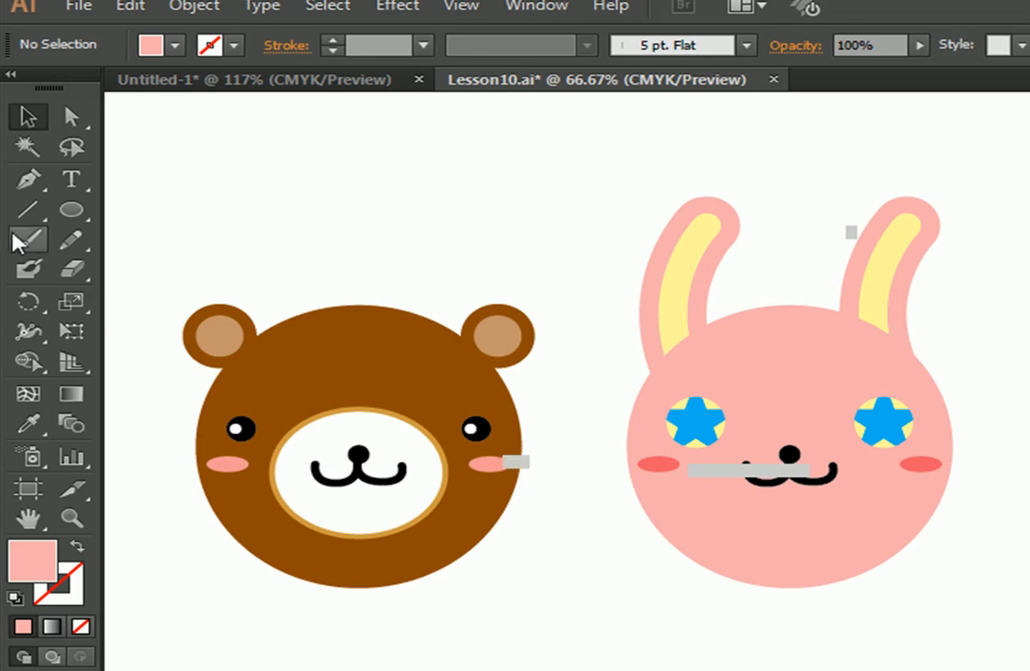
Draw two similar arcs with the Arc tool, rising from either side of the rabbit's head as ears
left_click(32, 215)
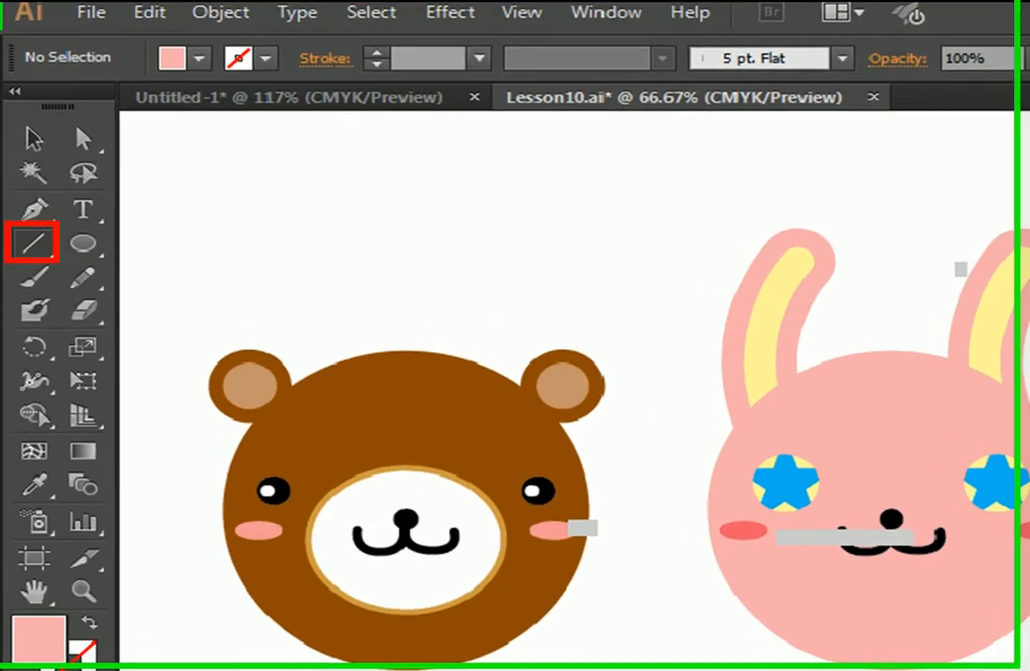
left_click(33, 249)
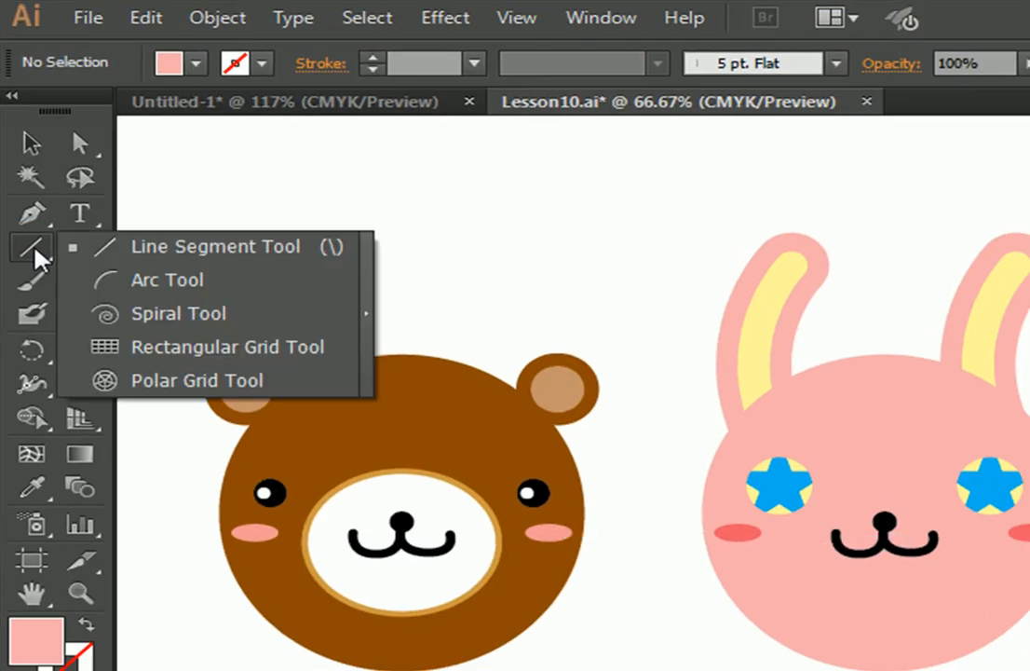
left_click(251, 290)
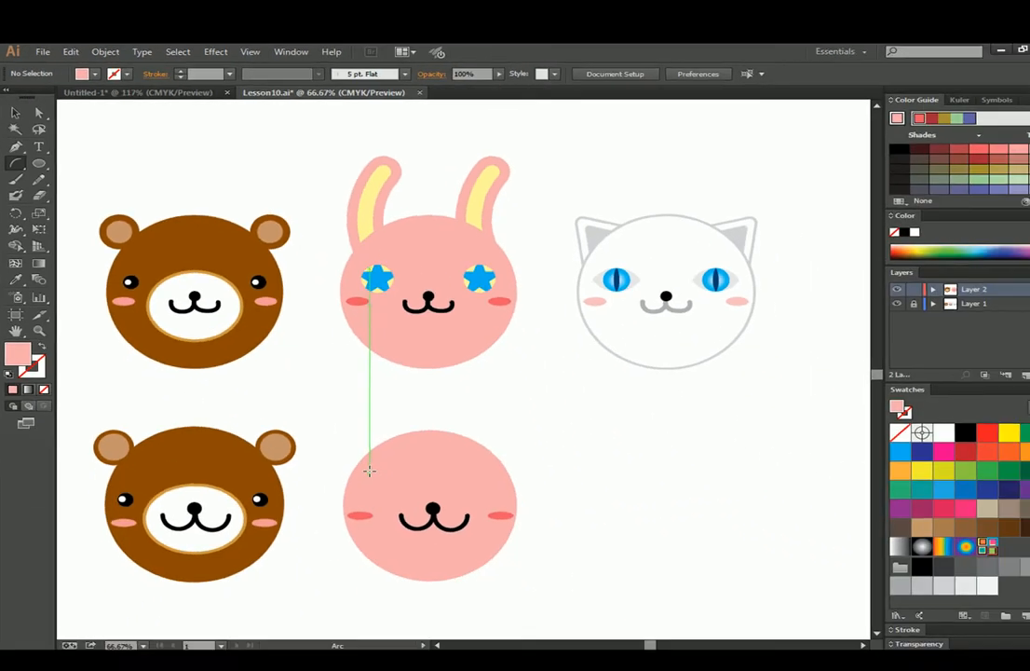
left_click_drag(369, 471, 322, 394)
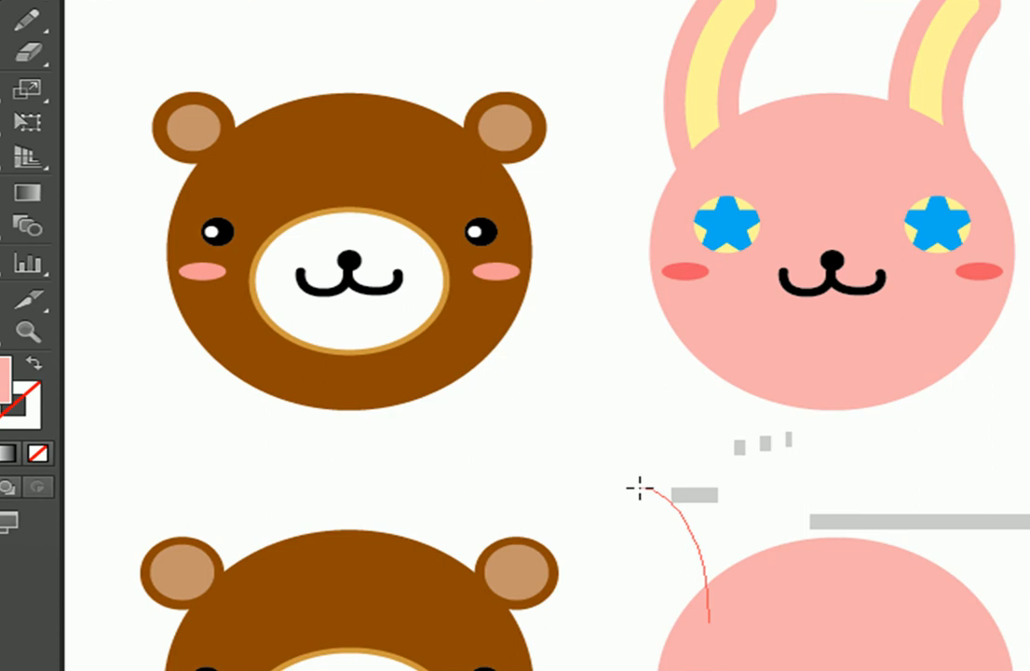
left_click_drag(639, 488, 870, 433)
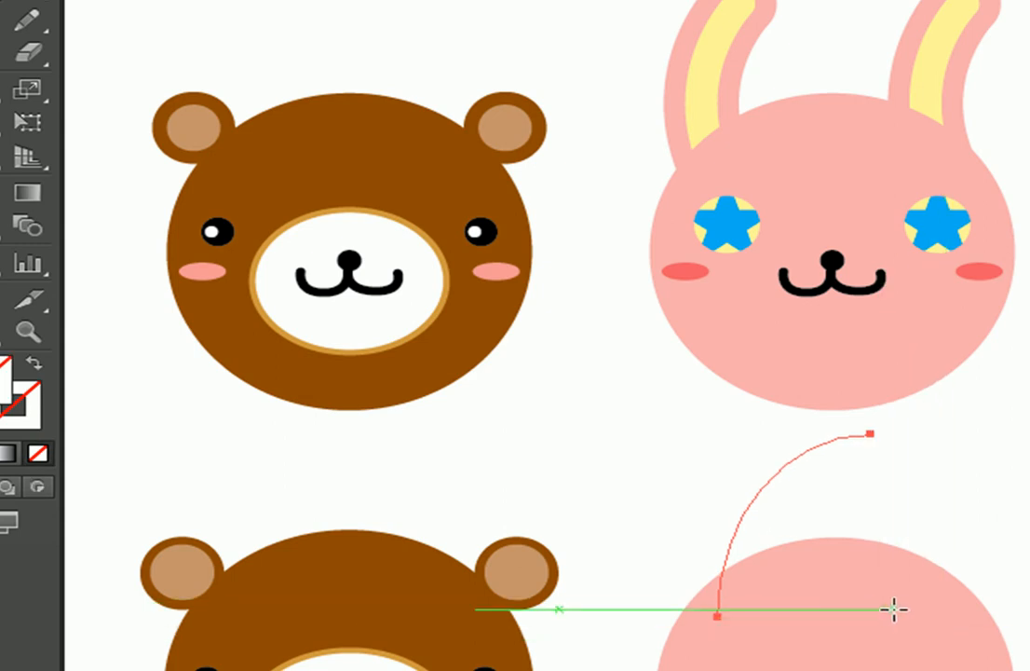
mouse_move(897, 612)
left_mouse_down()
mouse_move(1015, 515)
mouse_move(1029, 473)
mouse_move(989, 467)
mouse_move(783, 500)
left_mouse_up()
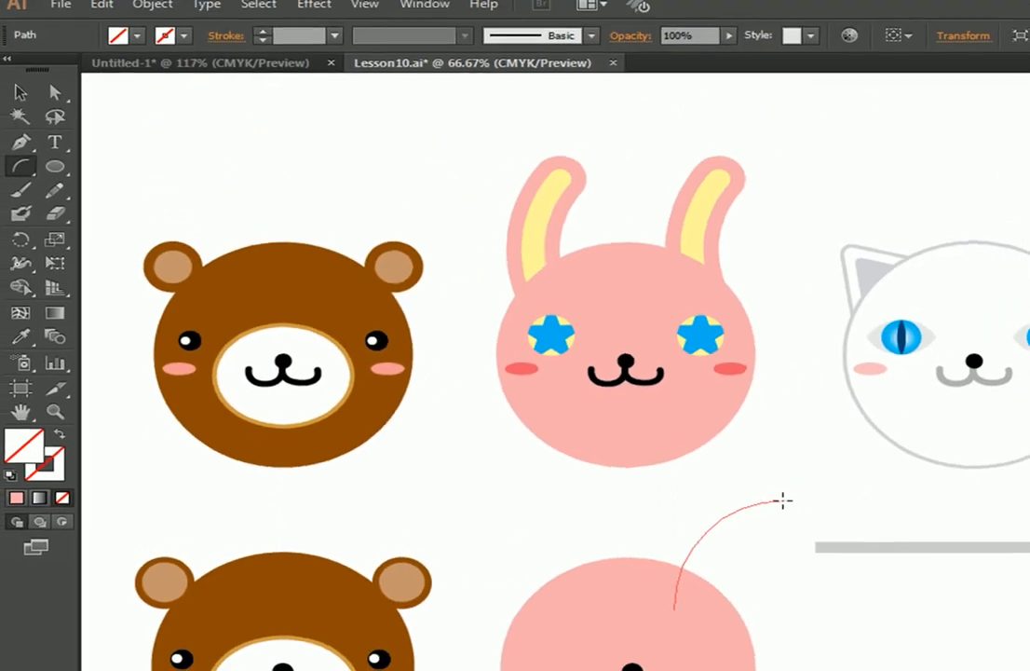
Rotate both ear arcs together counter-clockwise so they stand more upright
left_click(21, 93)
left_click_drag(473, 513, 794, 526)
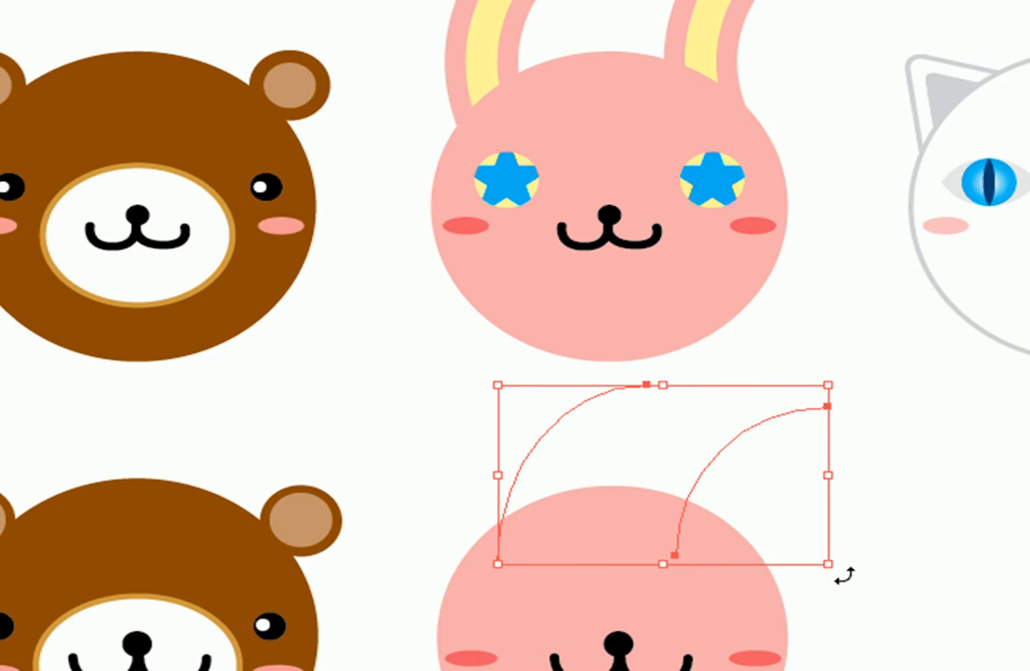
left_click_drag(845, 574, 828, 490)
left_click(923, 530)
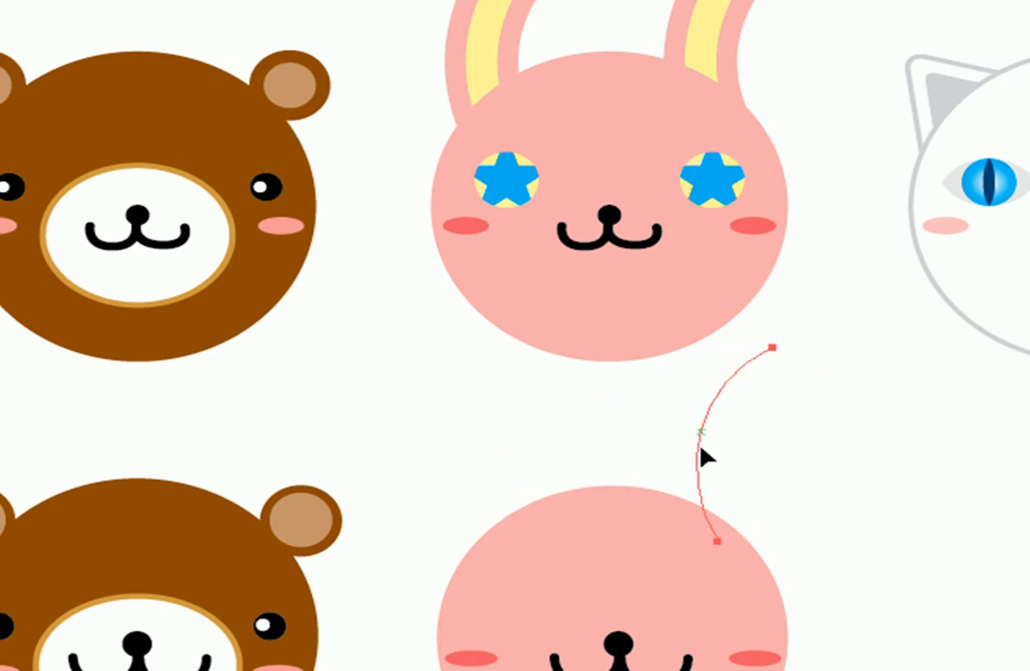
Move each ear arc down onto its side of the rabbit's head and select both arcs
left_click_drag(700, 431, 709, 487)
left_click_drag(432, 415, 505, 448)
left_click(761, 455)
left_click(510, 431)
left_click_drag(657, 419, 440, 417)
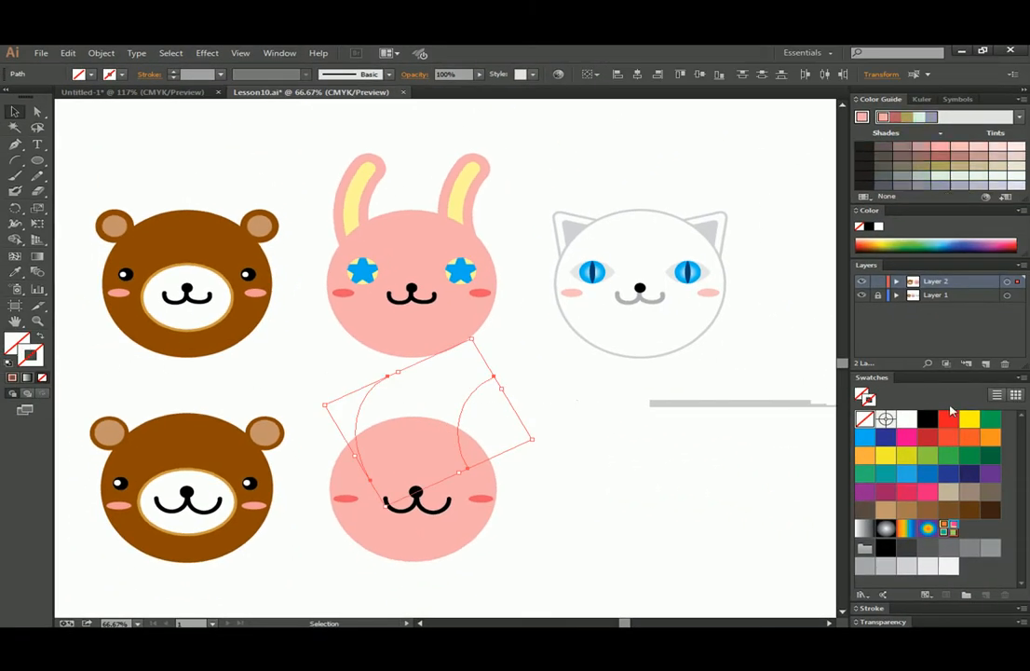
Copy the sample rabbit's 30 pt pale yellow inner-ear stroke without fill to both ear arcs
left_click(969, 420)
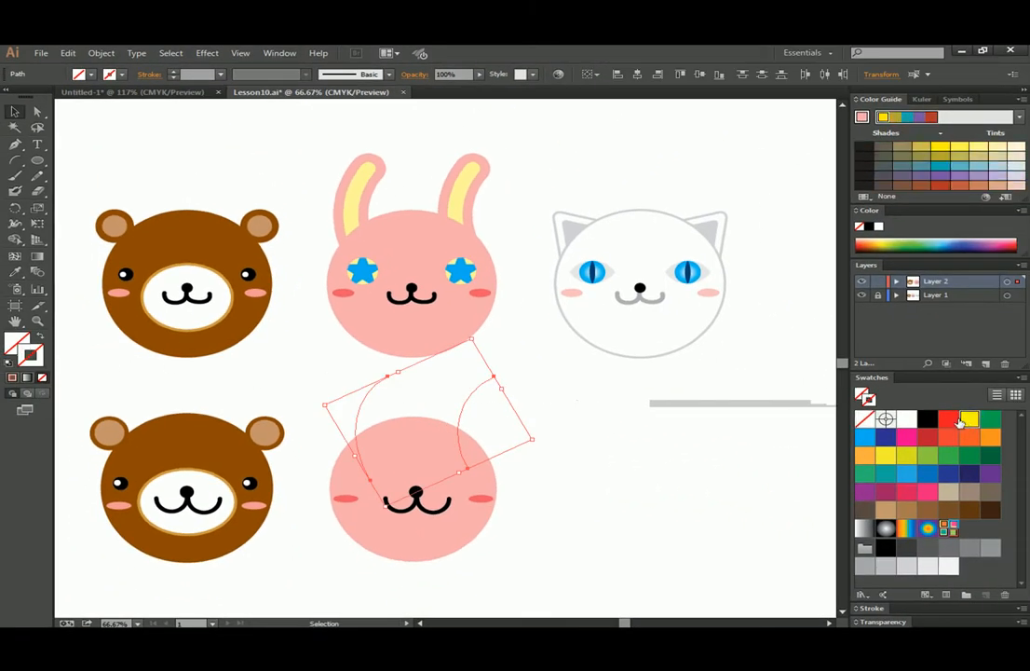
left_click(553, 400)
left_click_drag(311, 375, 604, 408)
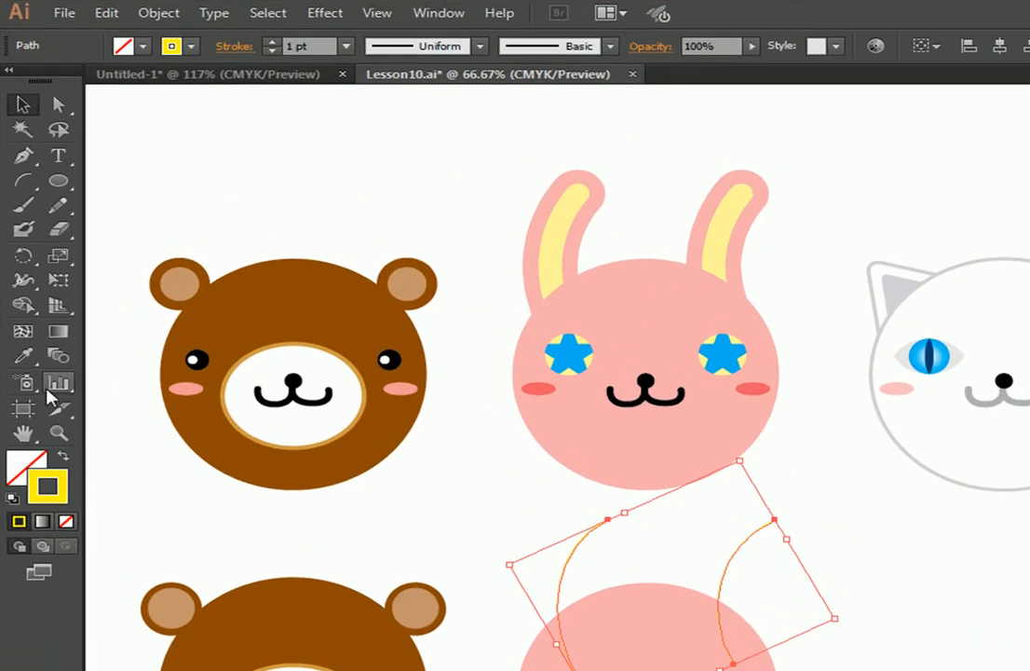
left_click(23, 355)
left_click(562, 227)
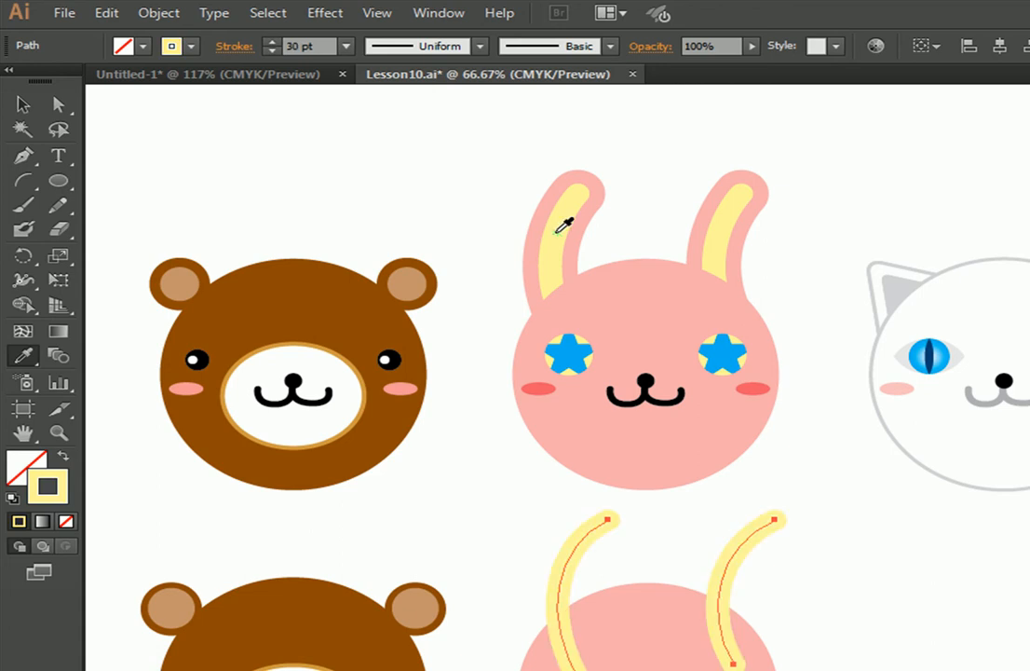
left_click(26, 108)
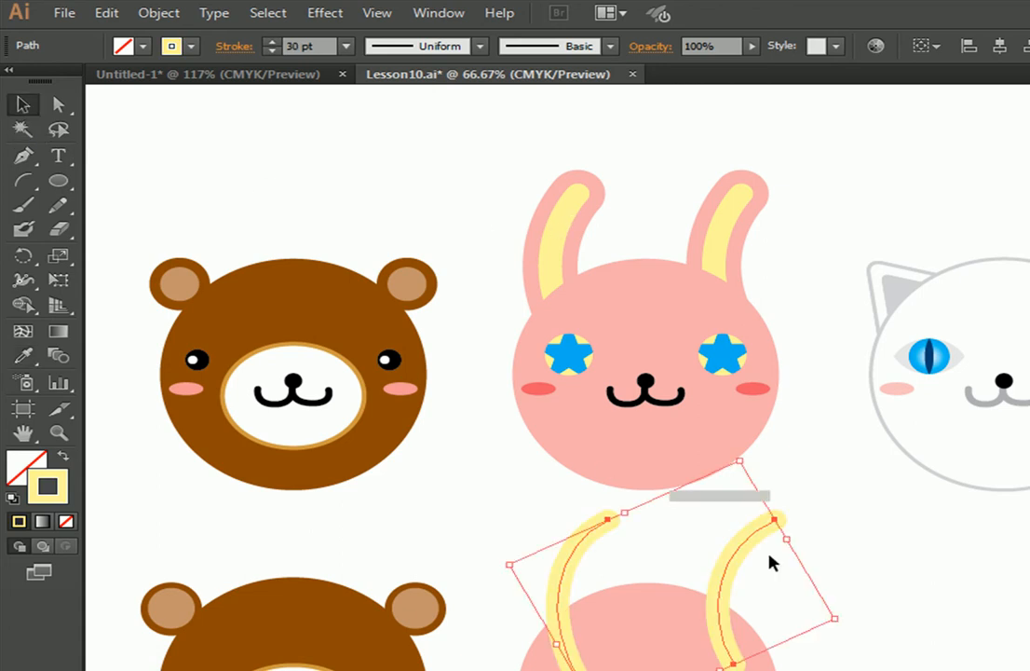
left_click(914, 611)
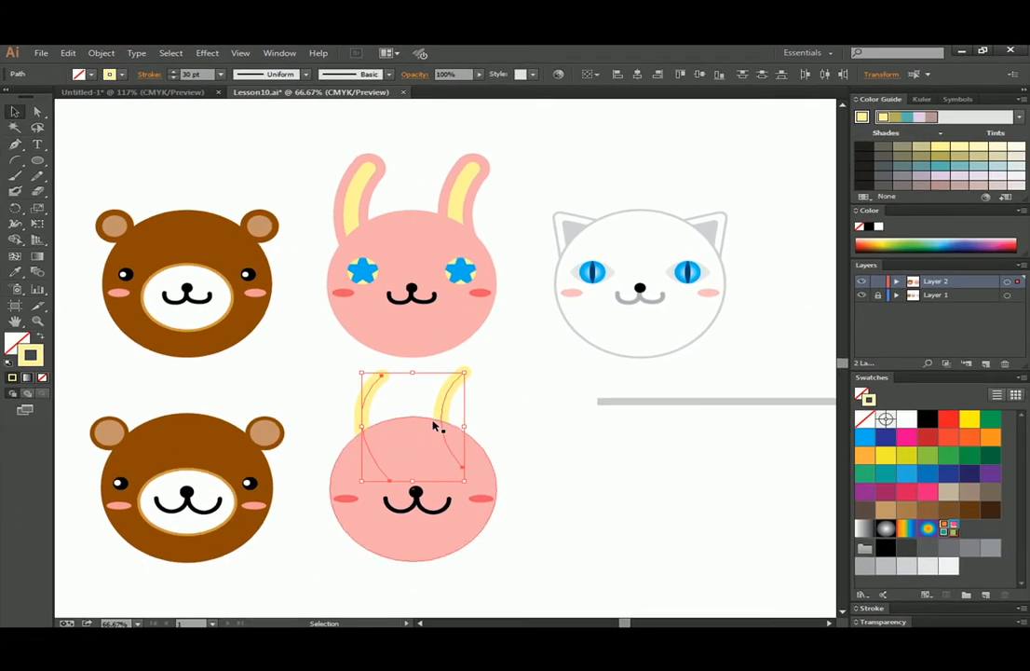
key("ctrl+1")
left_click(390, 146)
left_click_drag(216, 155, 413, 237)
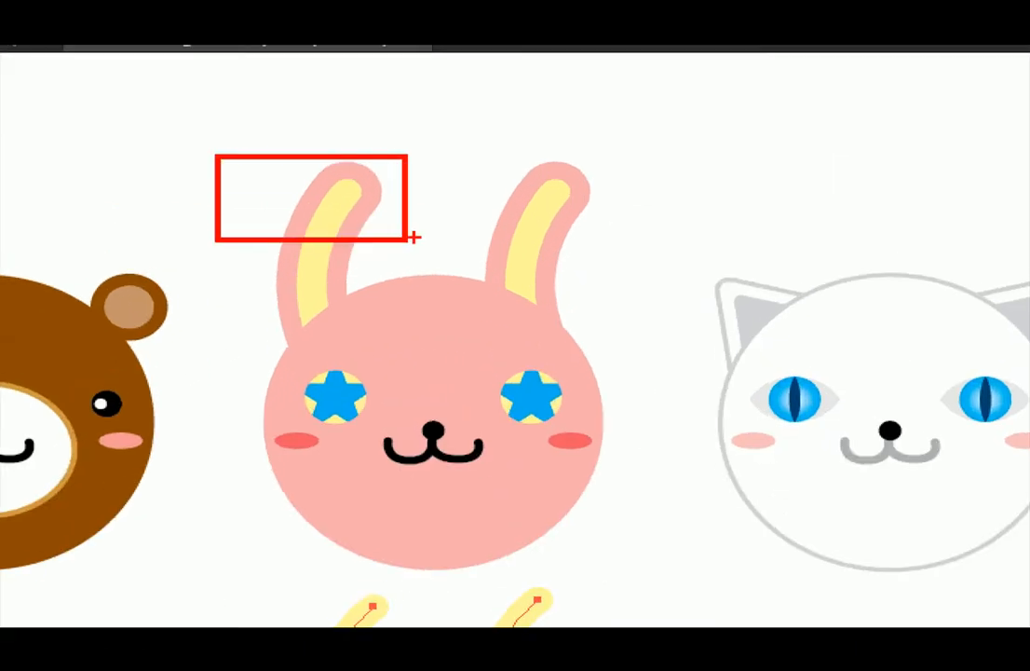